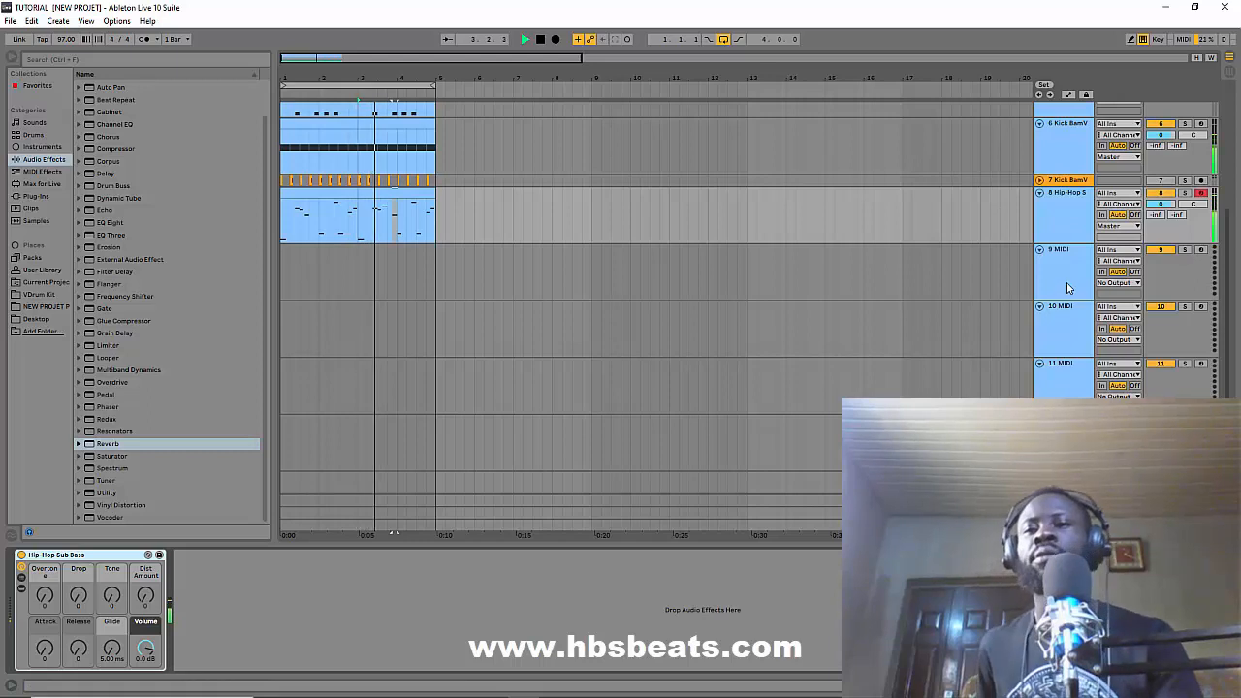
pyautogui.scroll(-3, 1067, 287)
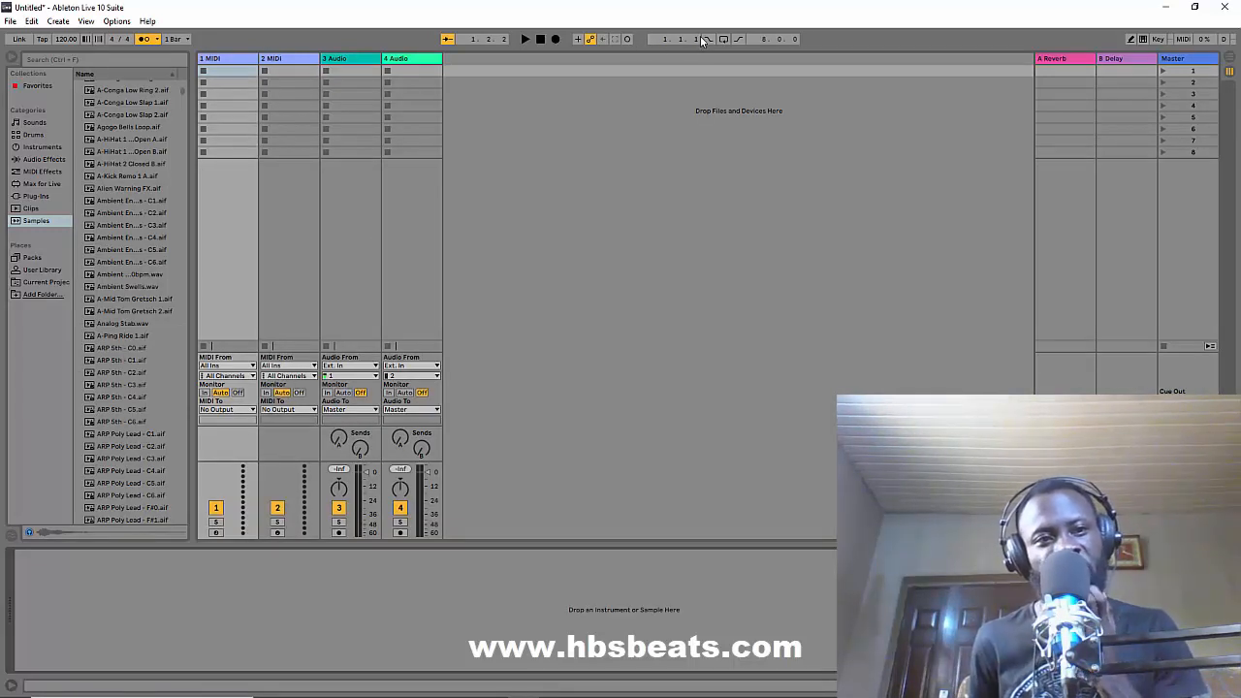
# Step: Tap in a tempo for the project, set it to 100.00 BPM, and stop playback with the metronome enabled
pyautogui.click(41, 39)
pyautogui.click(41, 39)
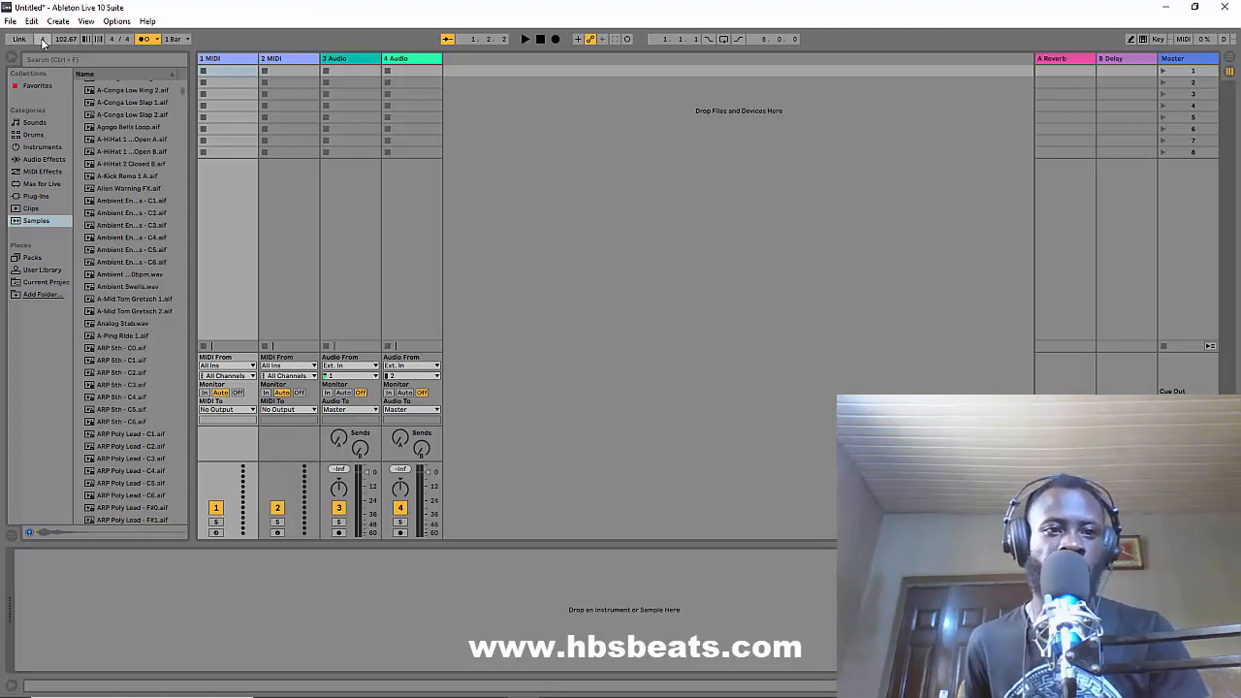
pyautogui.click(42, 39)
pyautogui.click(42, 39)
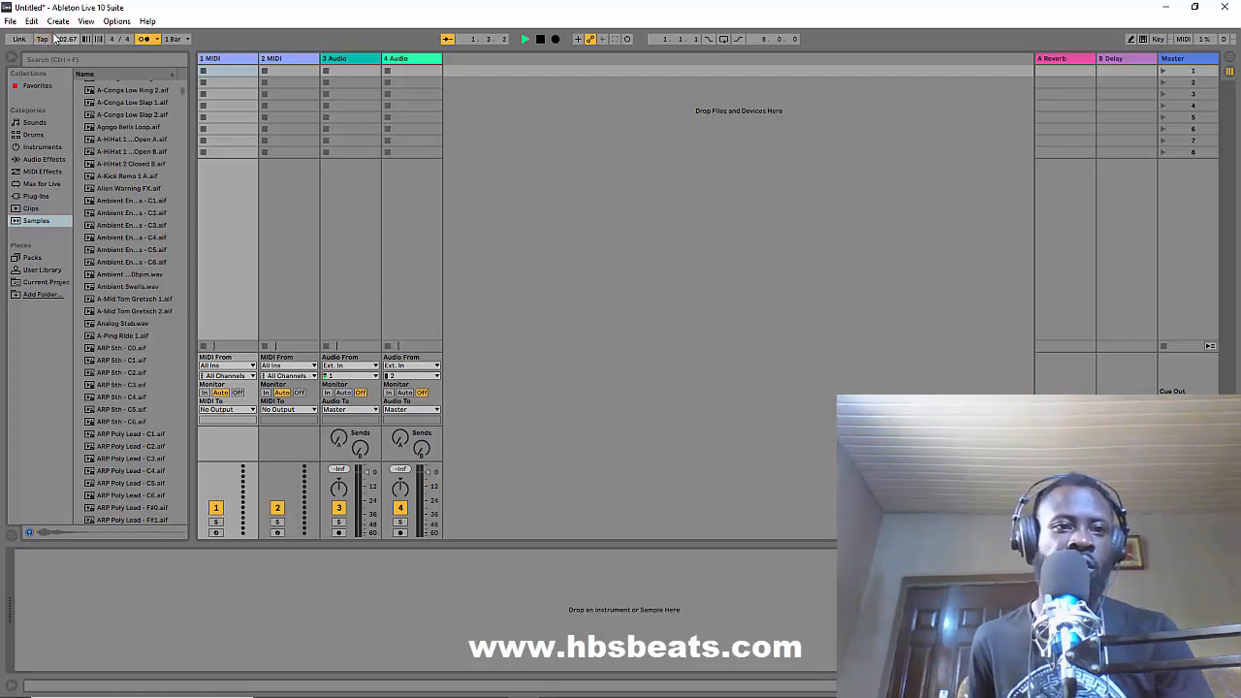
pyautogui.click(143, 39)
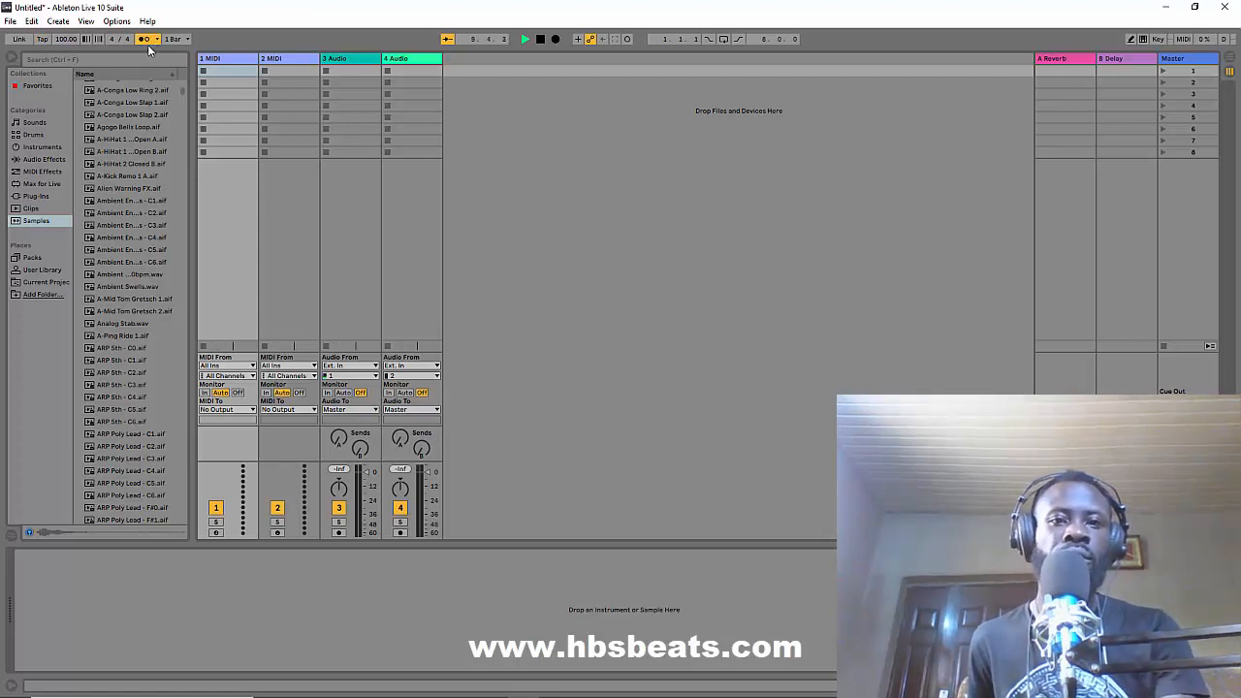
pyautogui.press('space')
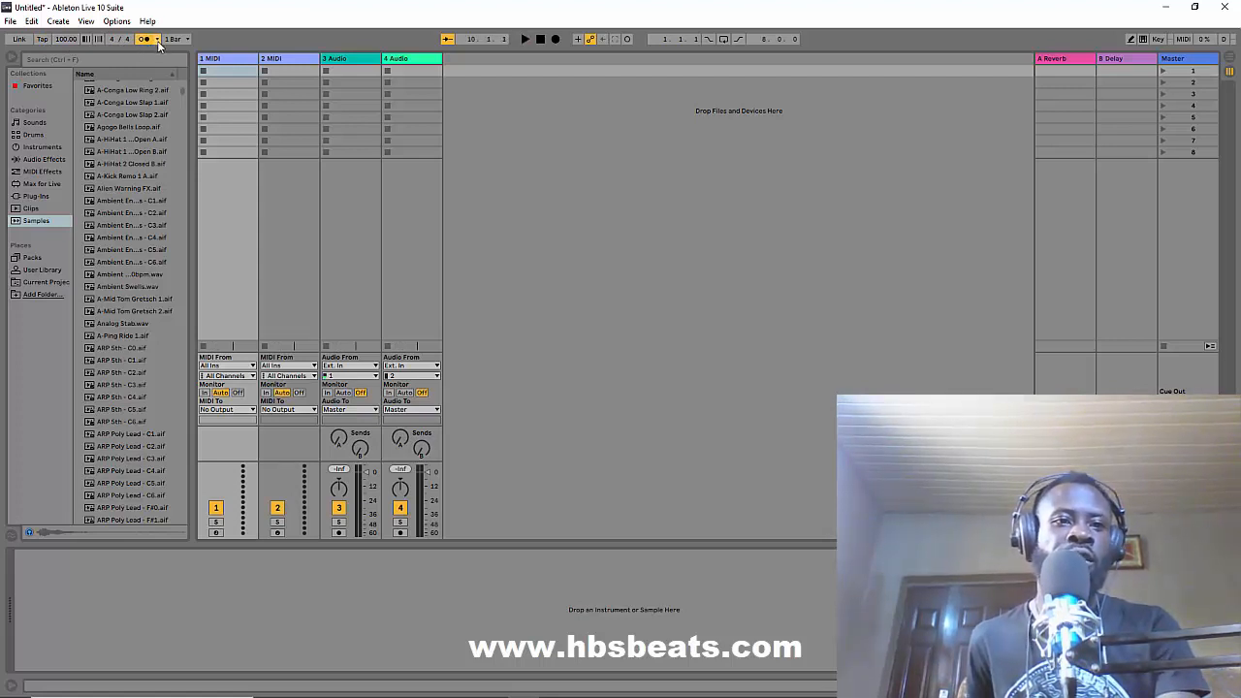
# Step: Examine the metronome and global quantization options, and compare the Arrangement and Session views
pyautogui.click(156, 40)
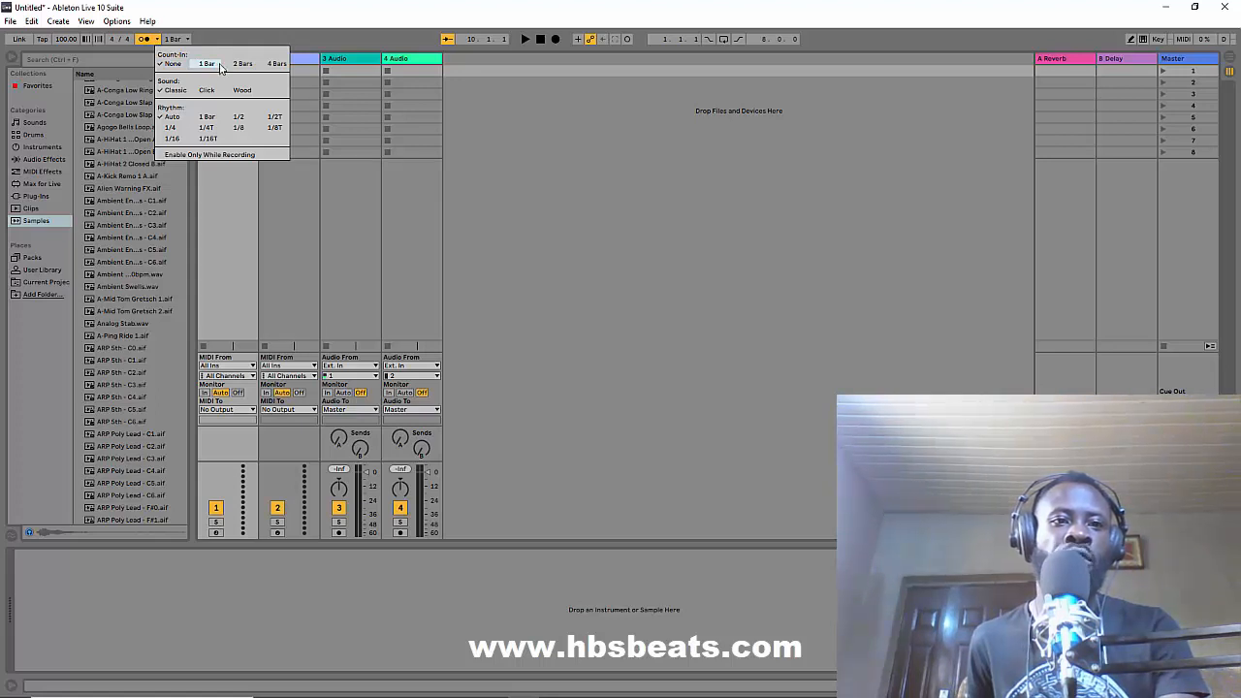
pyautogui.click(181, 39)
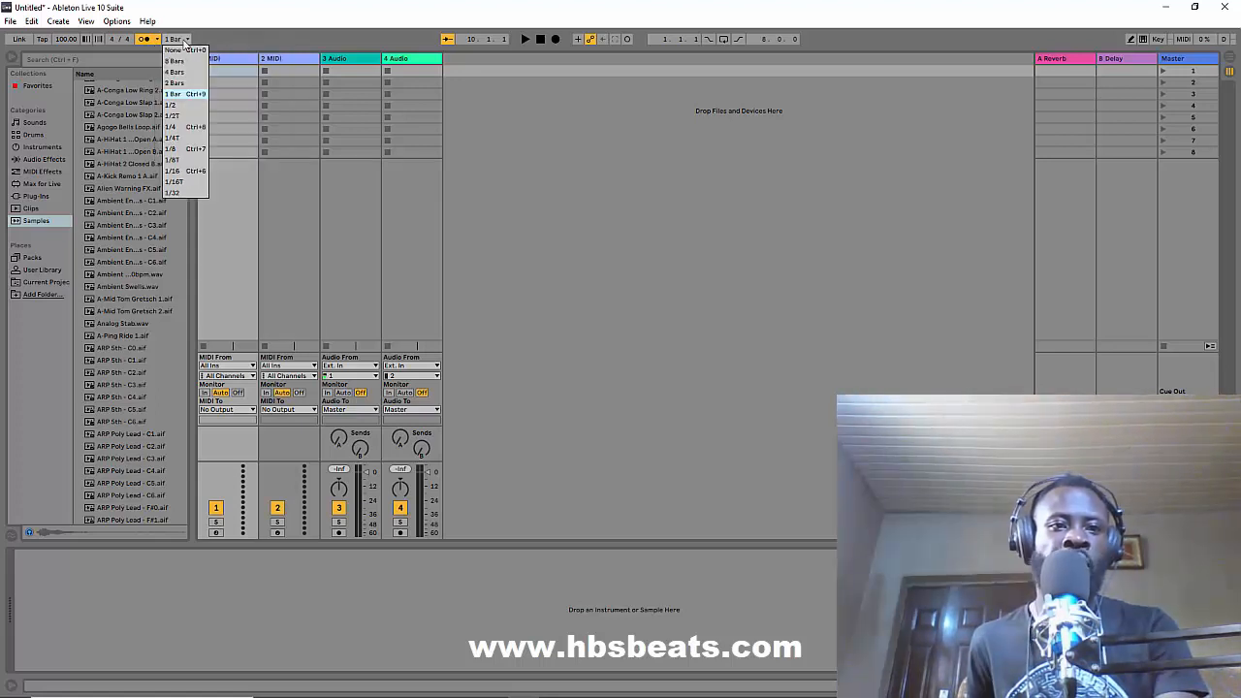
pyautogui.click(200, 36)
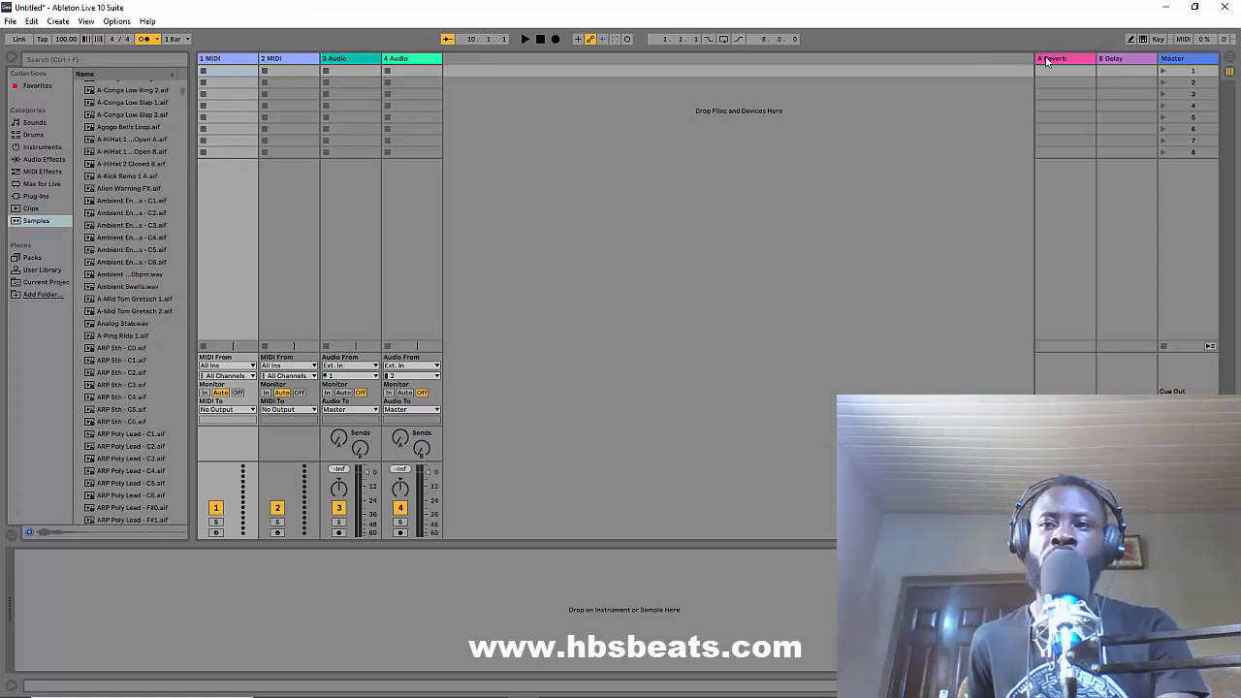
pyautogui.click(1230, 59)
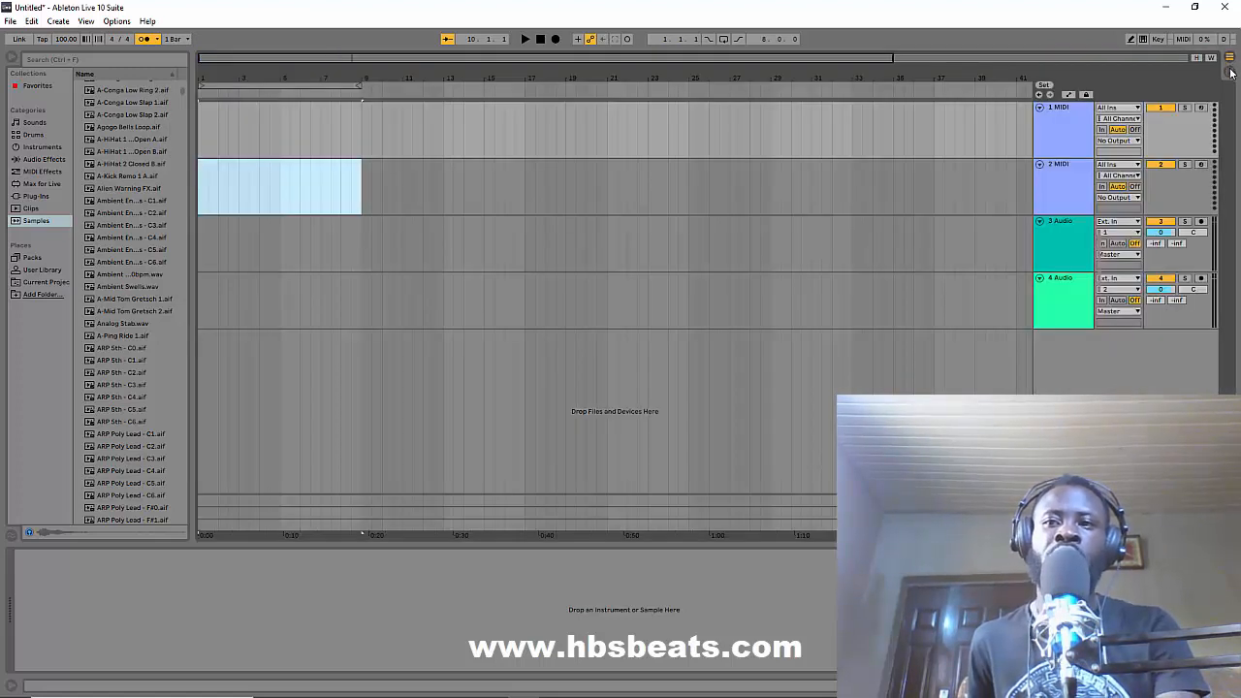
pyautogui.click(1229, 71)
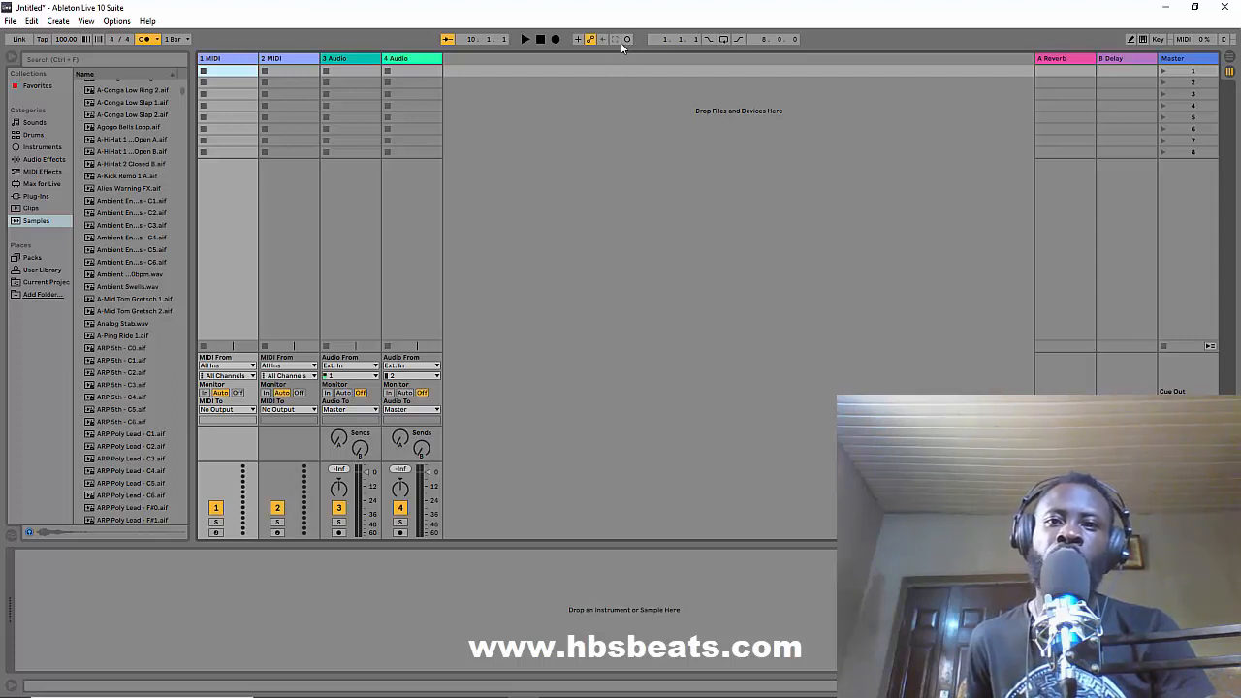
# Step: Try the arrangement loop and punch-out switches, turning each on and back off
pyautogui.click(723, 40)
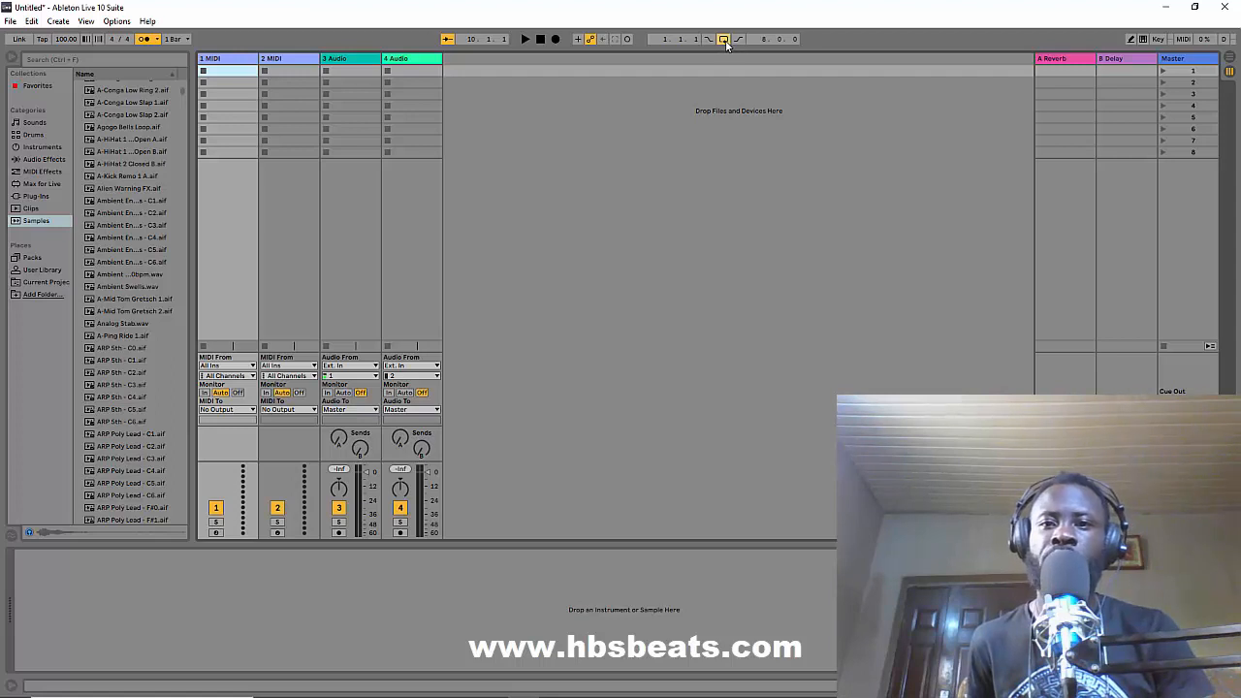
pyautogui.click(723, 39)
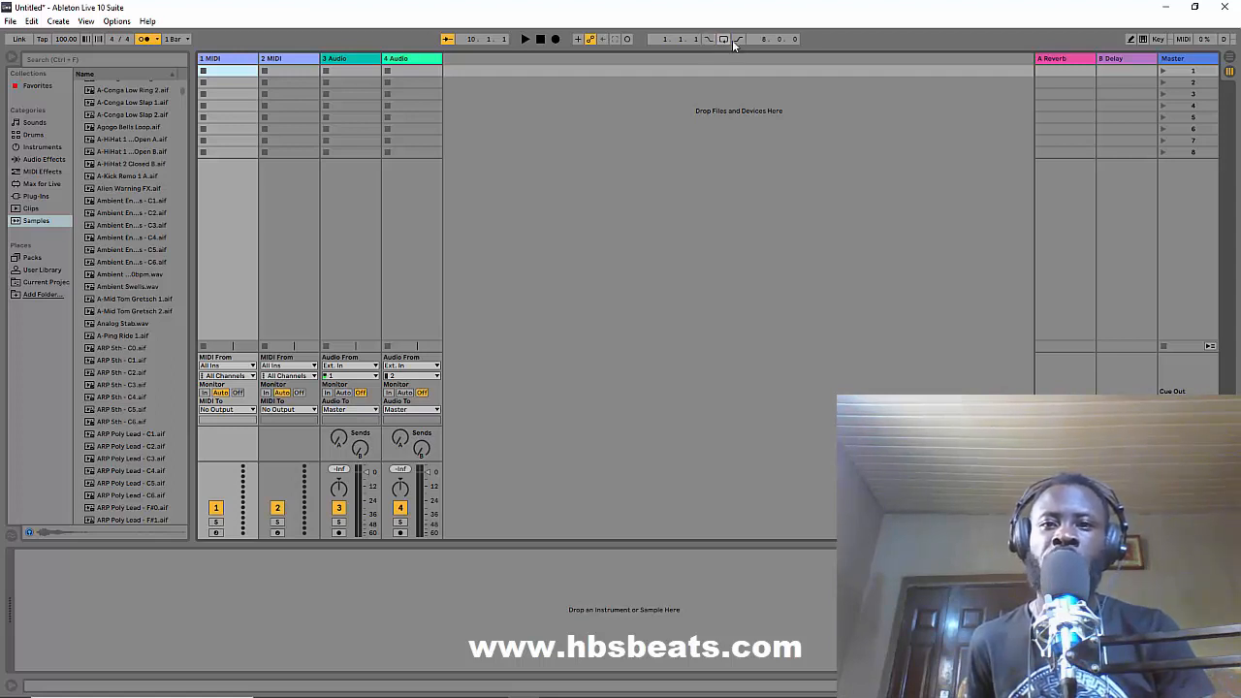
pyautogui.click(735, 42)
pyautogui.click(736, 41)
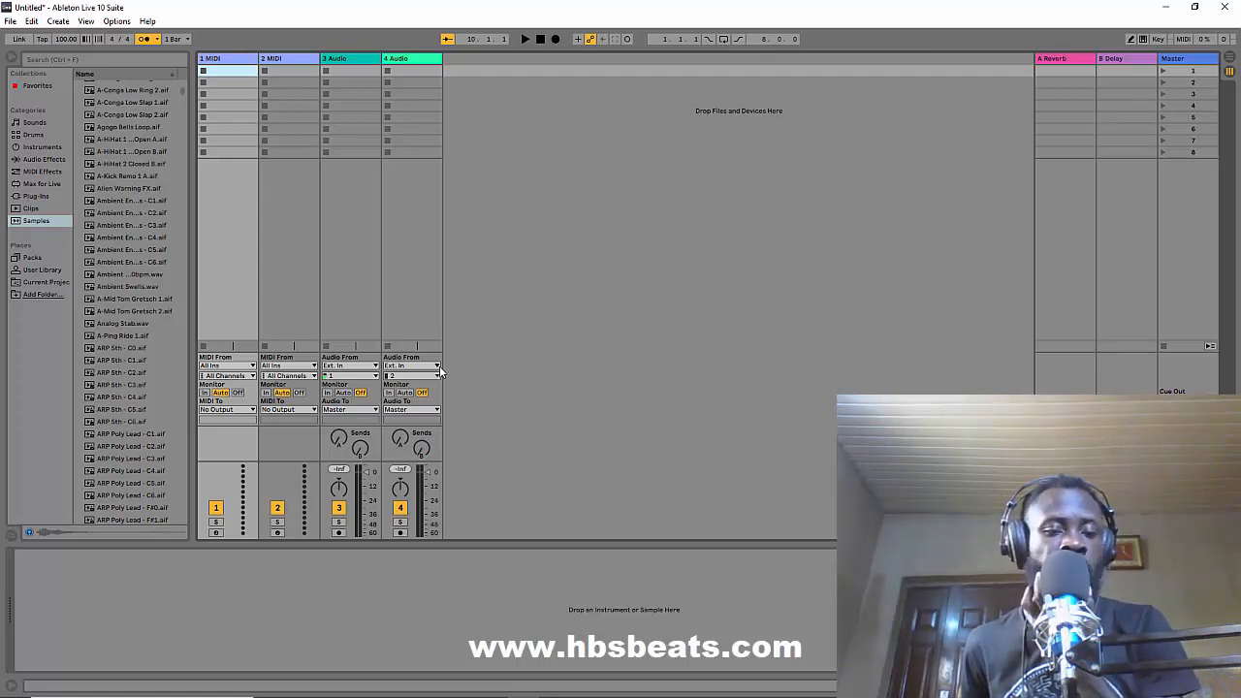
# Step: Go through the default MIDI and audio tracks one by one, ending on the first MIDI track
pyautogui.click(279, 62)
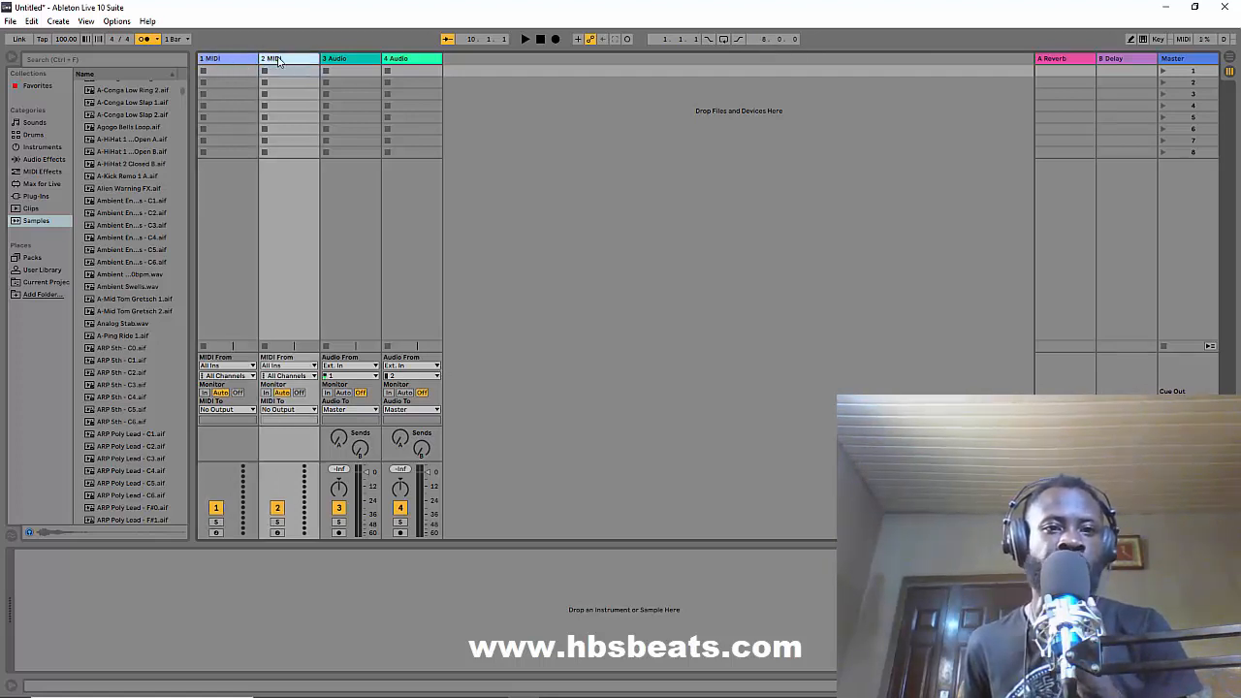
pyautogui.click(358, 65)
pyautogui.click(389, 63)
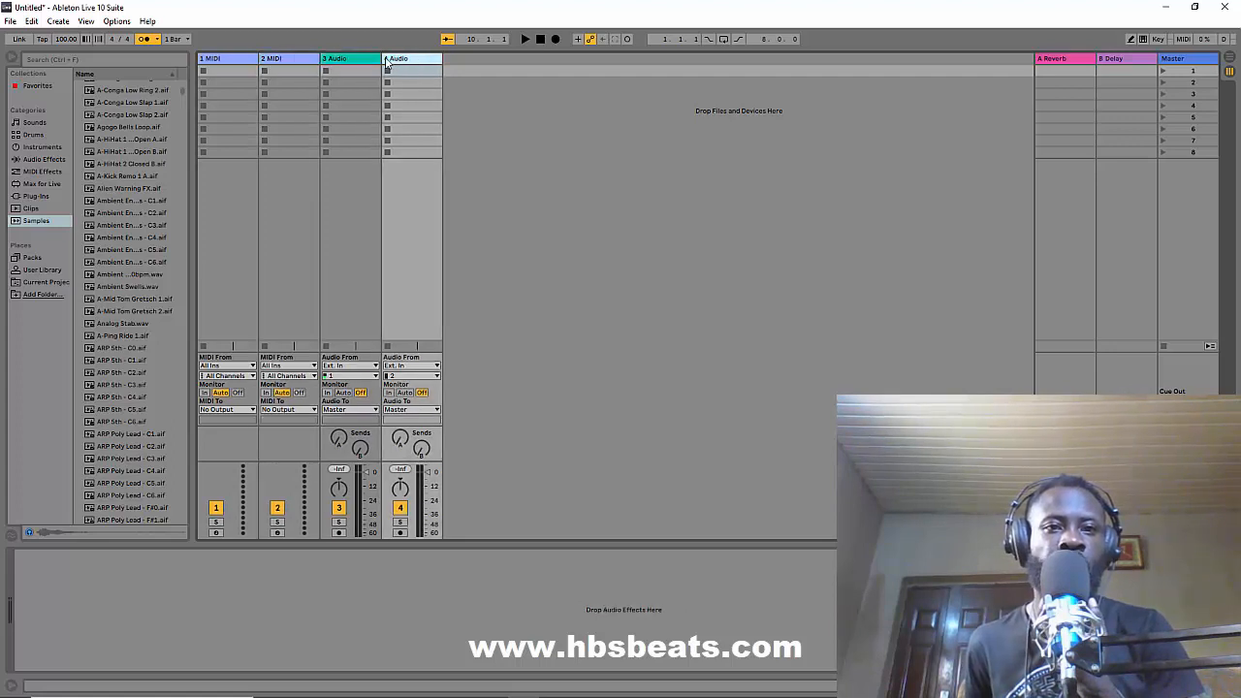
pyautogui.click(302, 65)
pyautogui.click(238, 62)
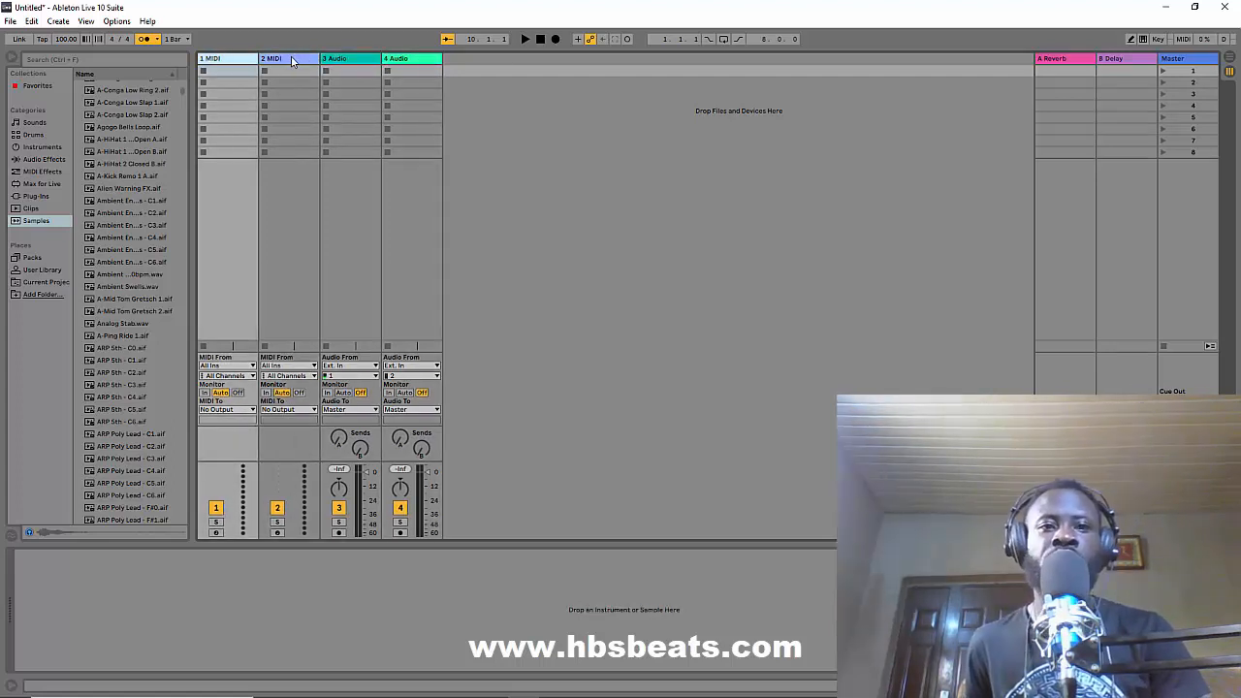
pyautogui.click(286, 61)
pyautogui.click(246, 65)
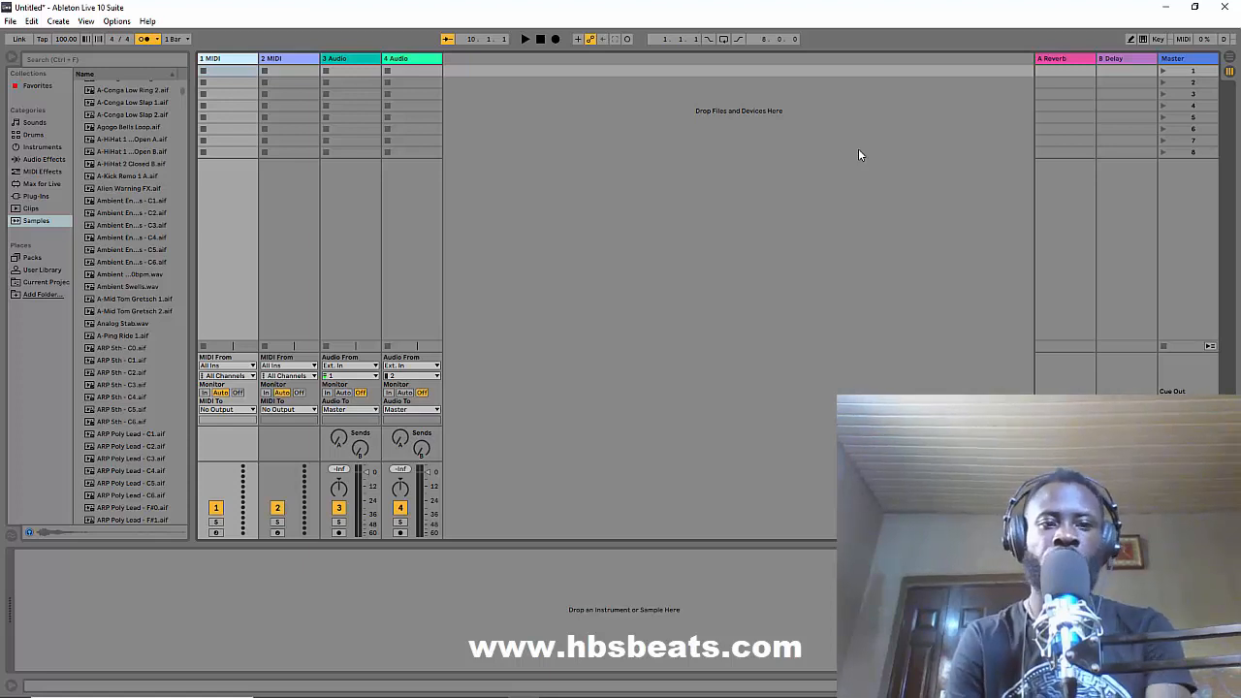
# Step: Check the Arrangement view, return to the Session view, and inspect the Reverb and Delay return tracks and the Master
pyautogui.press('Tab')
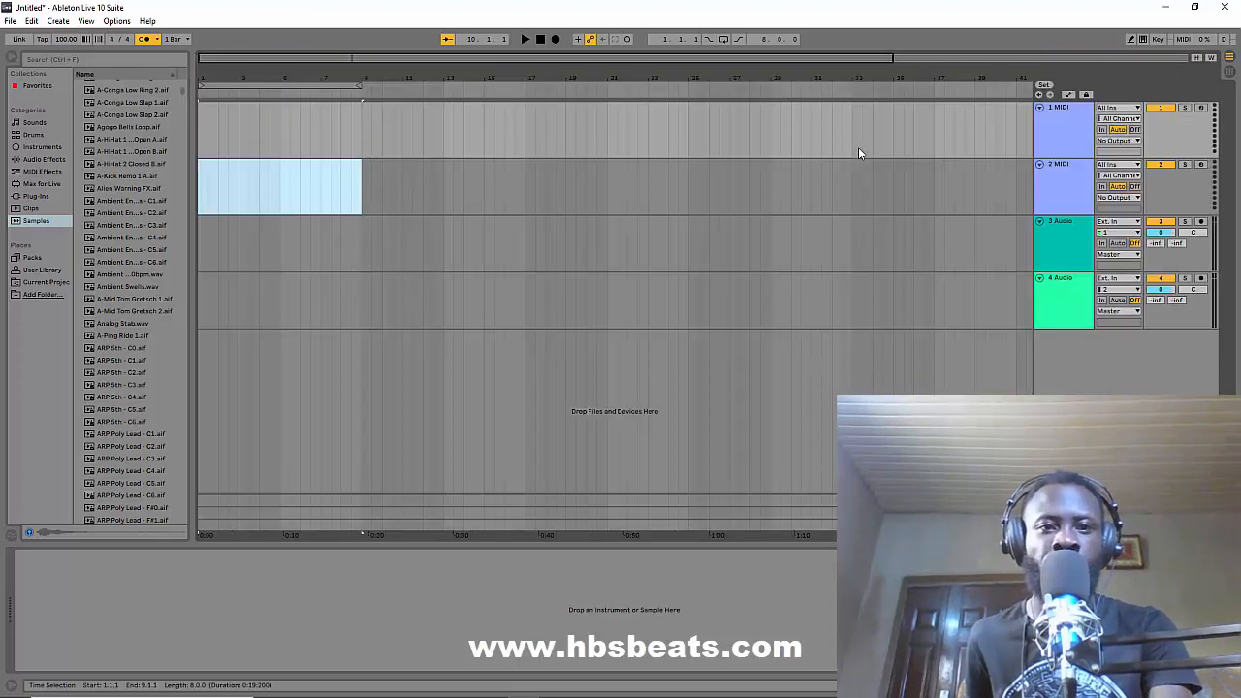
pyautogui.press('Tab')
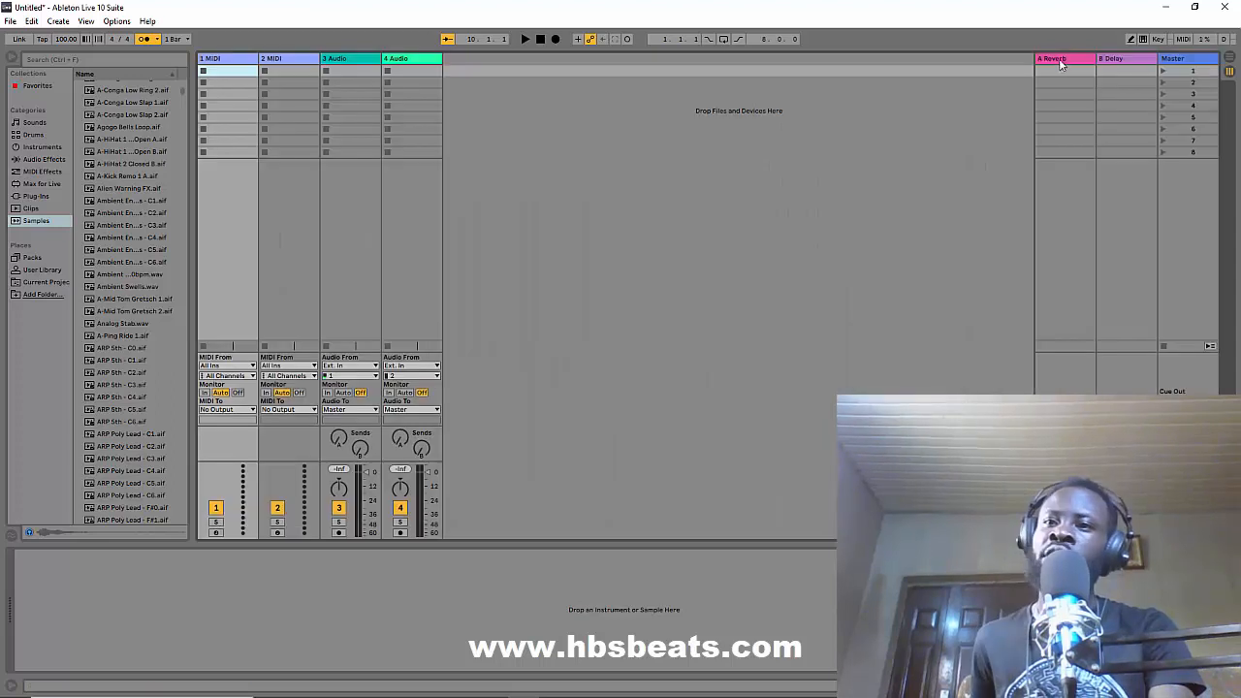
pyautogui.click(1061, 60)
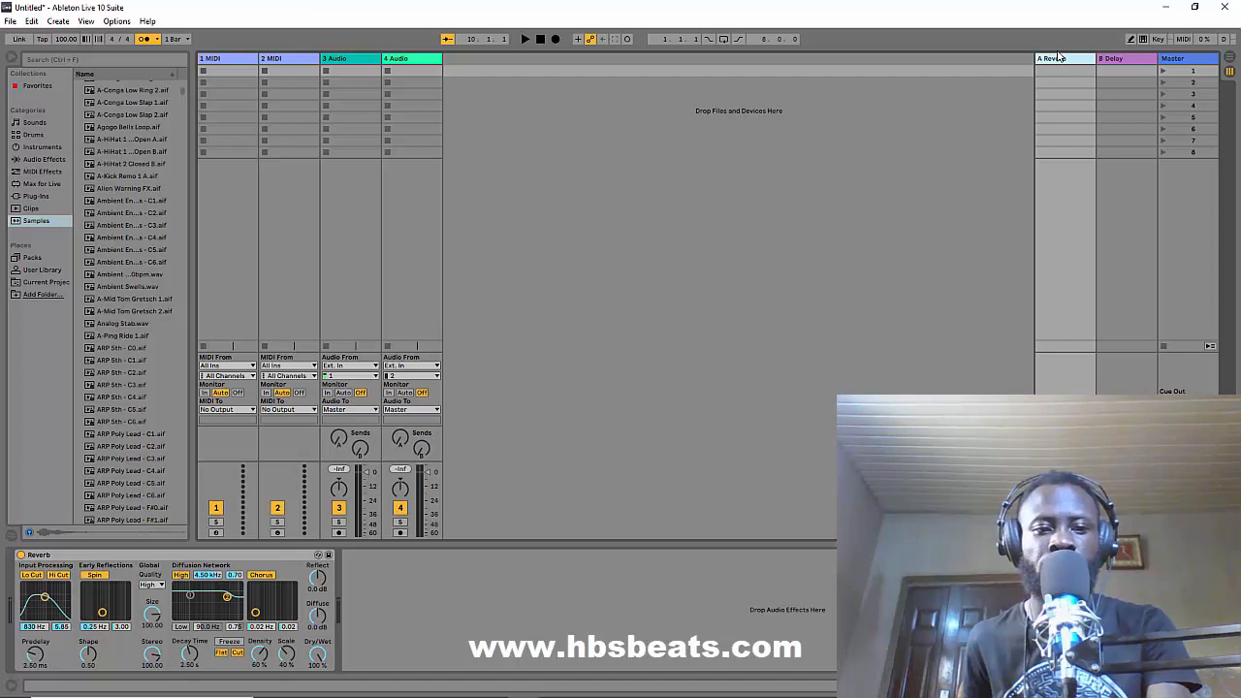
pyautogui.click(1126, 60)
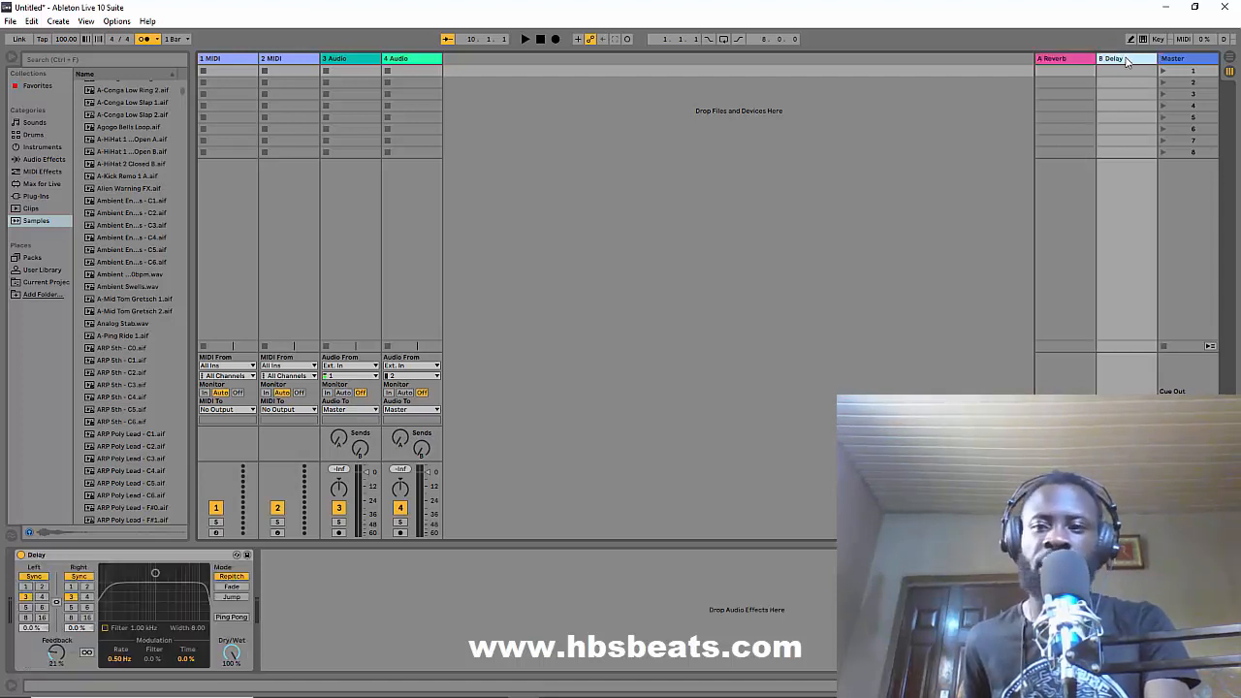
pyautogui.click(1187, 62)
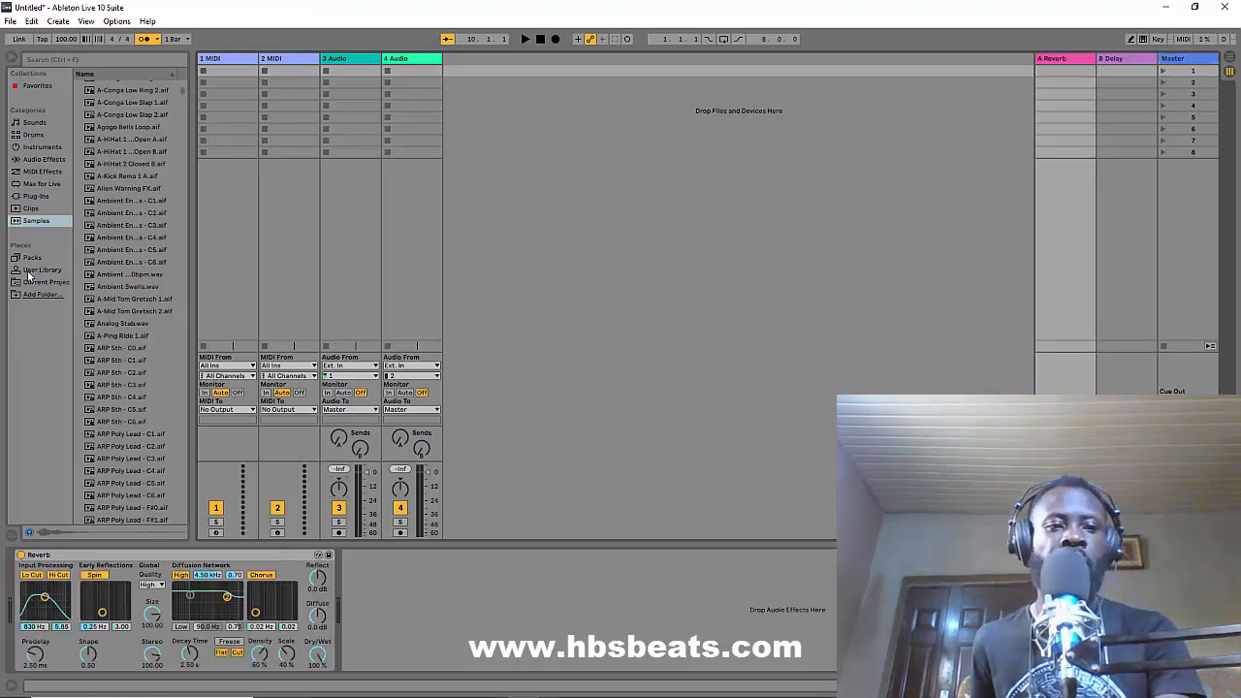
# Step: Browse the Sounds, Drums, Instruments and Plug-Ins categories, expanding the Bass sounds and widening the browser
pyautogui.click(37, 125)
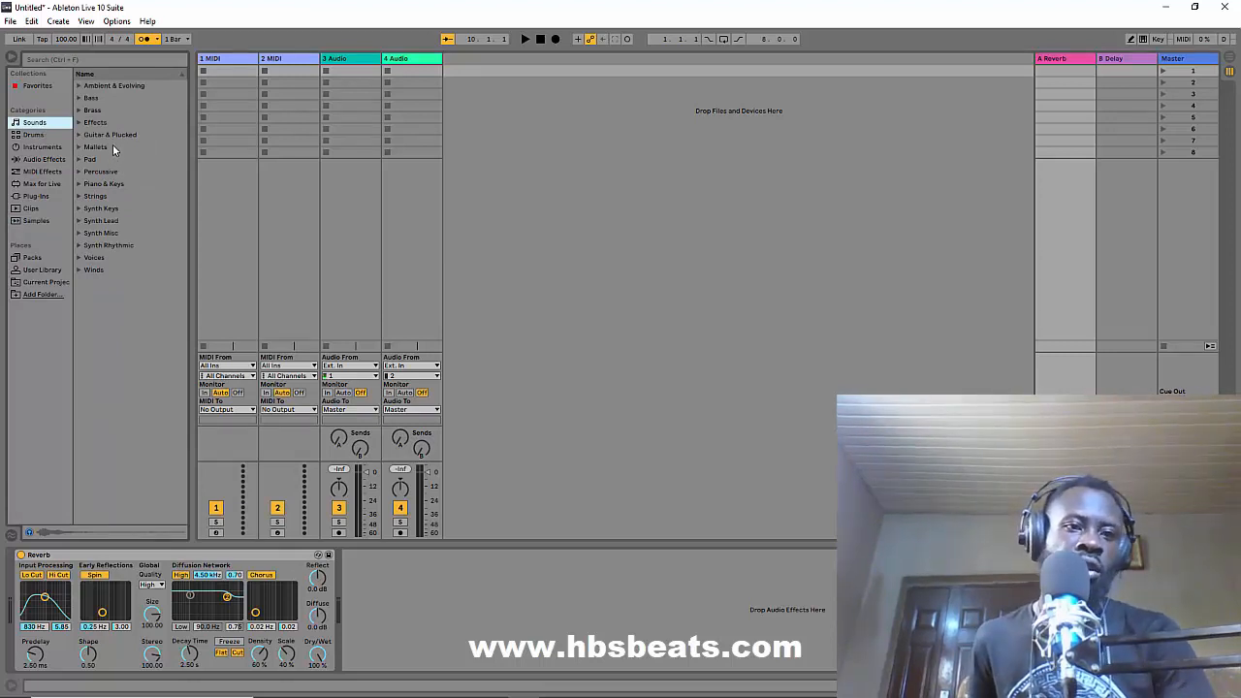
pyautogui.click(79, 98)
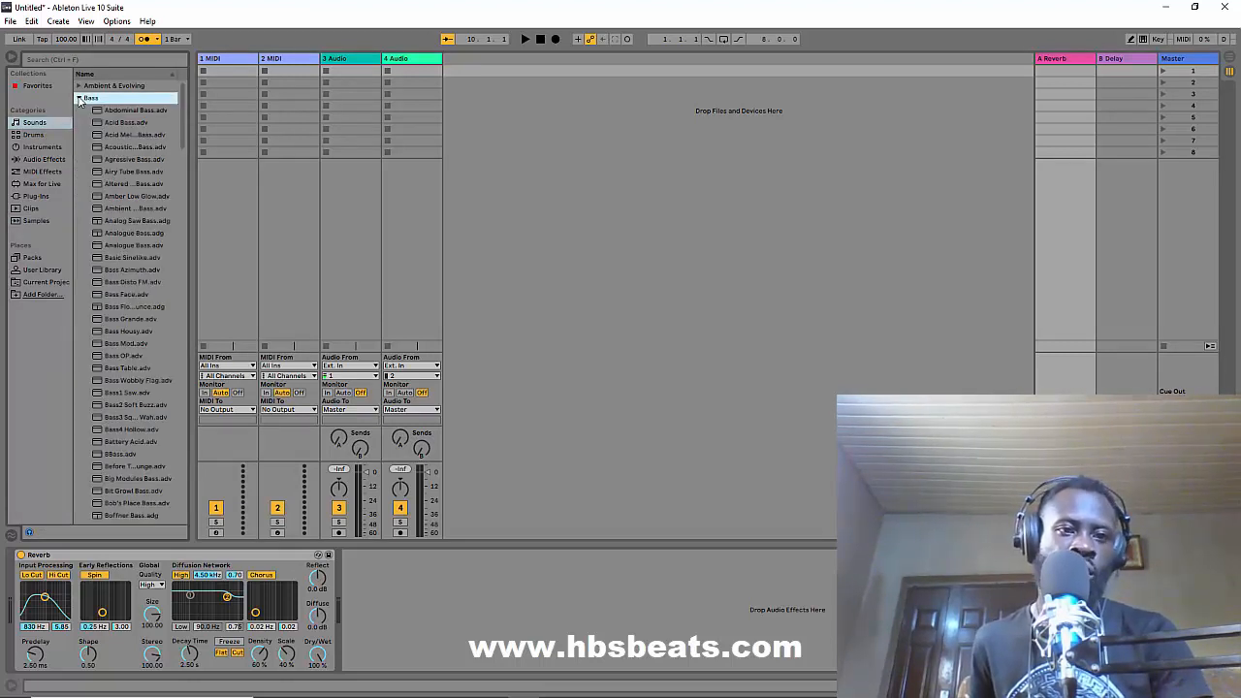
pyautogui.moveTo(187, 174); pyautogui.dragTo(211, 175)
pyautogui.click(33, 135)
pyautogui.scroll(-3, 118, 140)
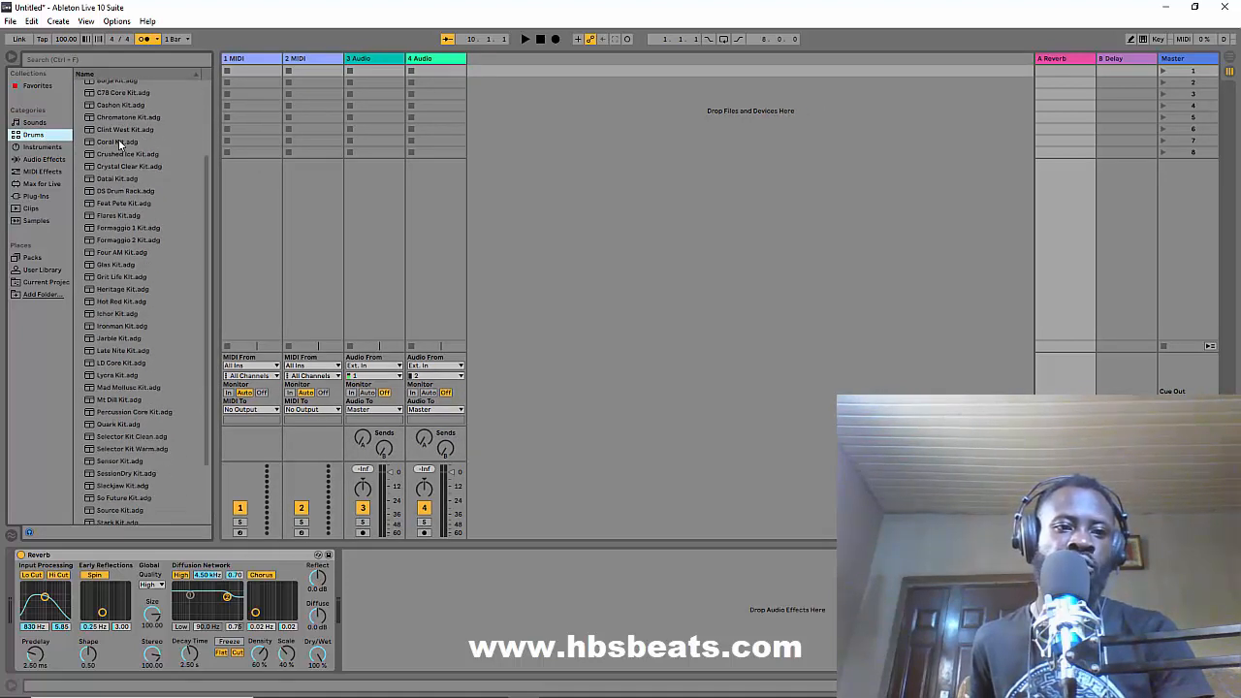
pyautogui.scroll(-3, 118, 141)
pyautogui.scroll(4, 118, 139)
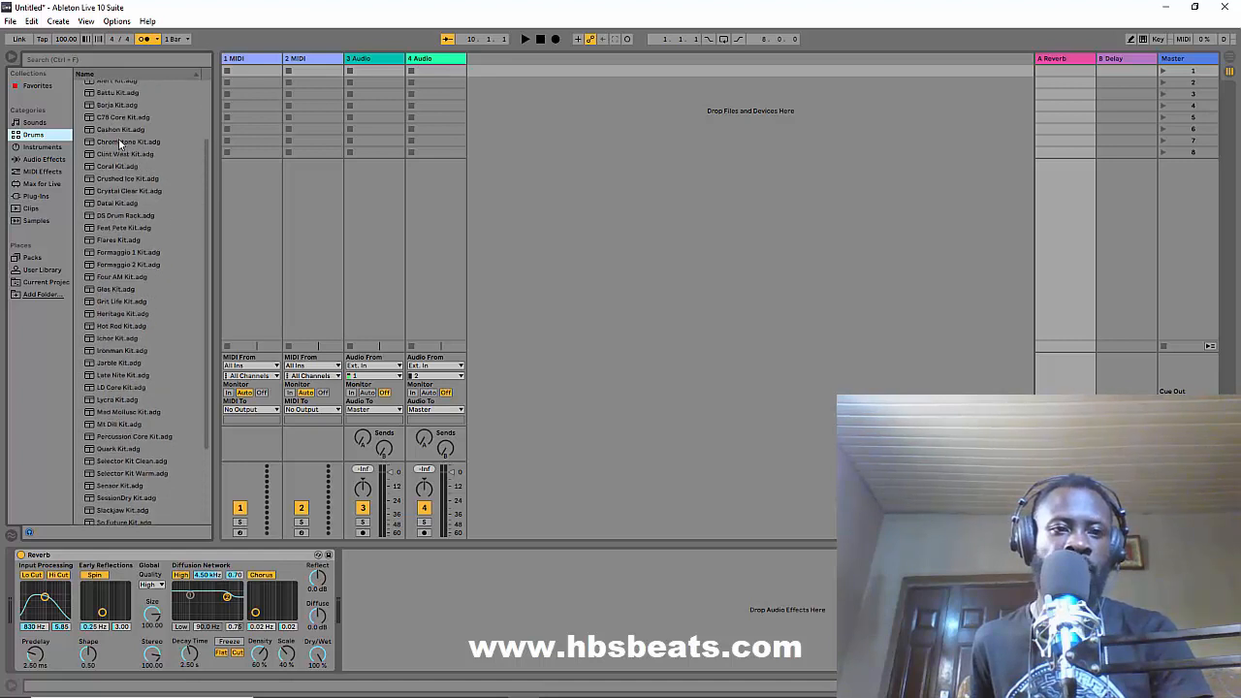
pyautogui.click(42, 146)
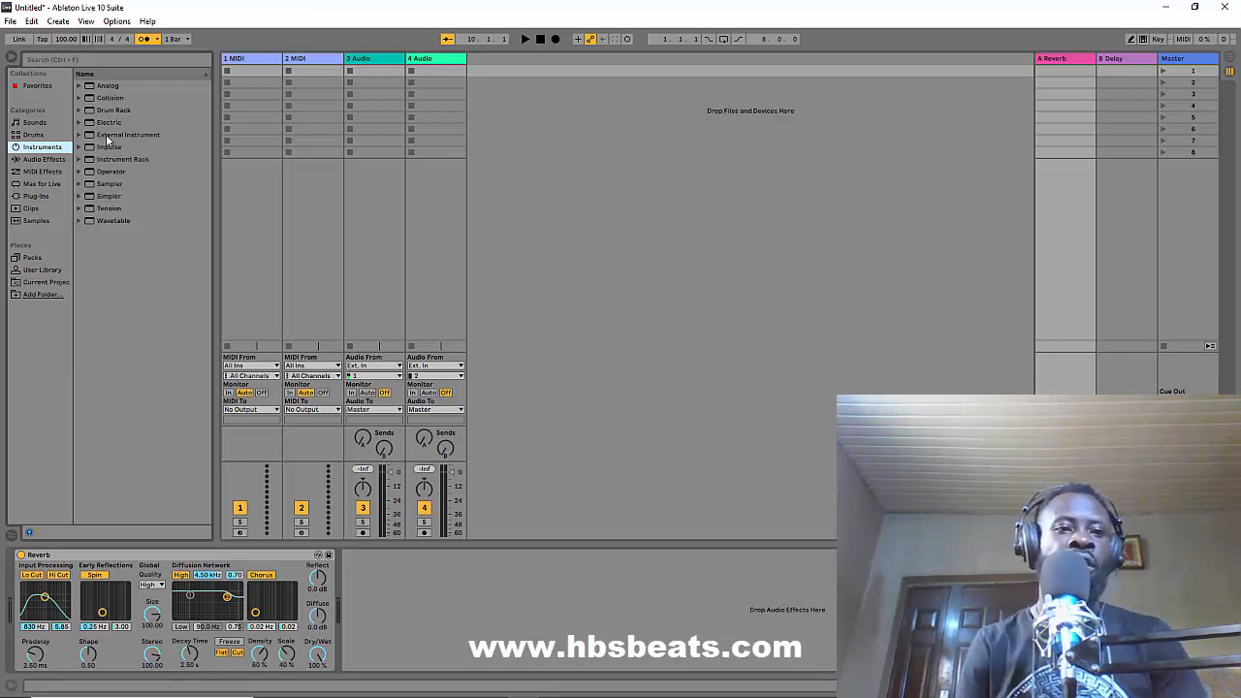
pyautogui.click(44, 197)
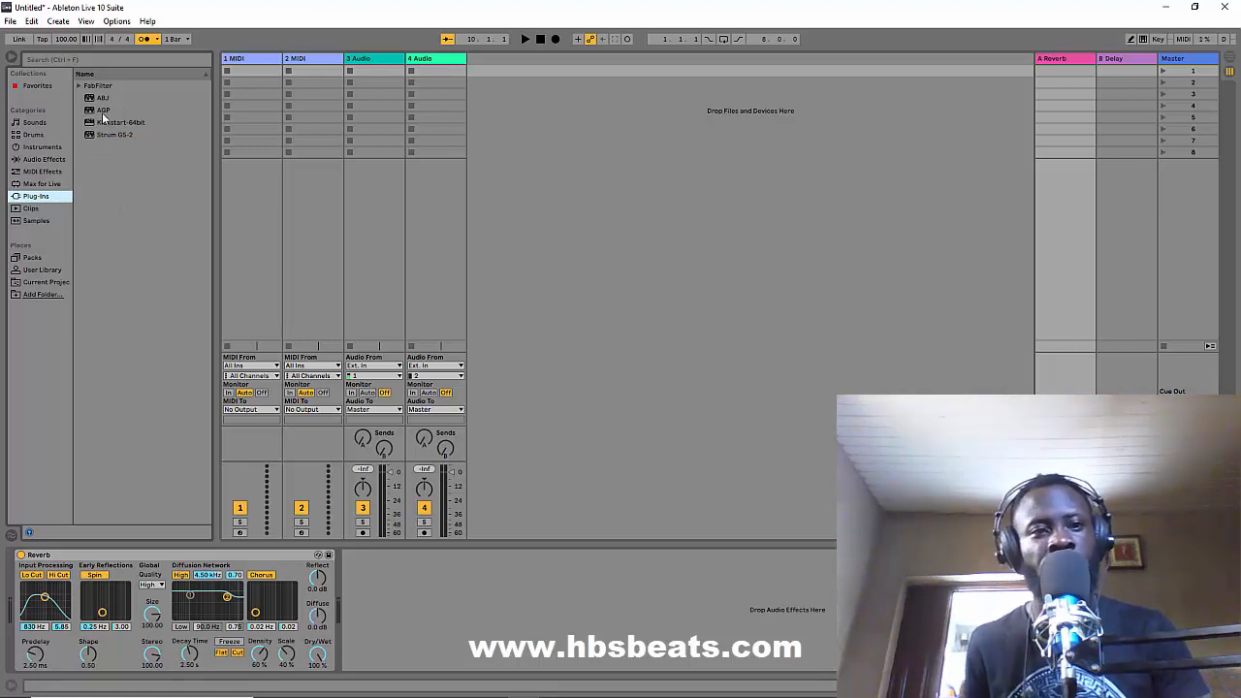
# Step: Examine the plug-in preferences and look in Program Files for the VST2 plug-in custom folder
pyautogui.click(117, 22)
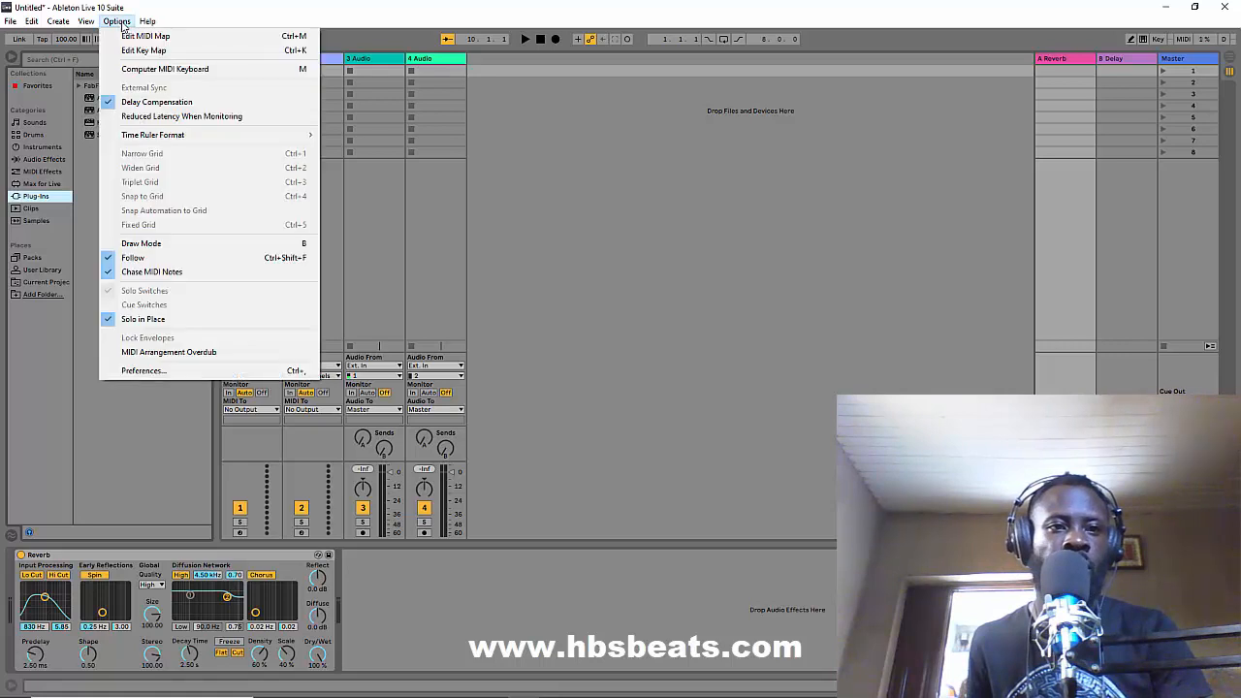
pyautogui.click(217, 375)
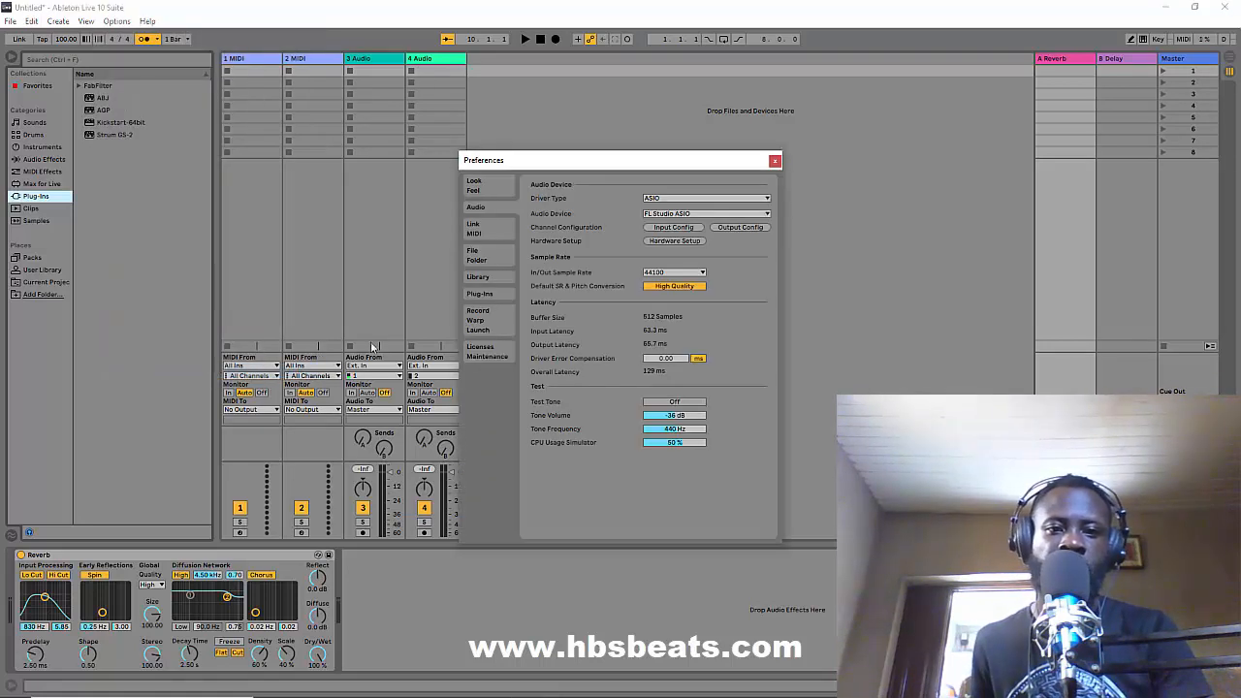
pyautogui.click(480, 294)
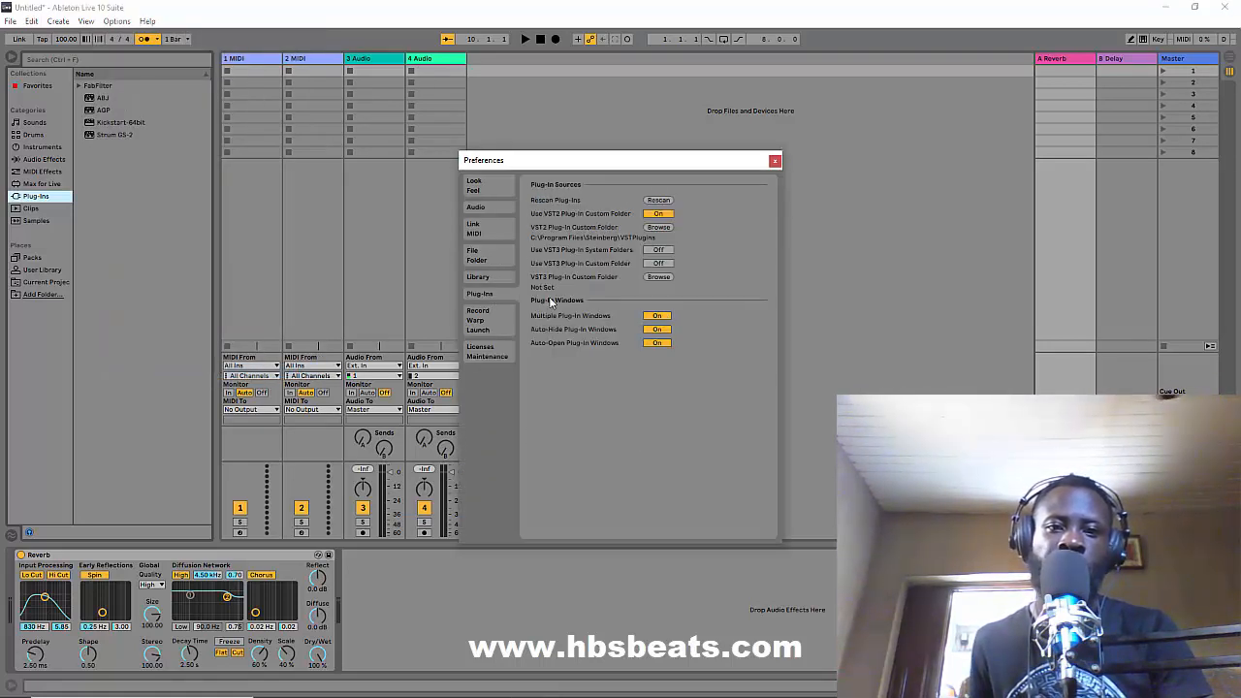
pyautogui.click(658, 227)
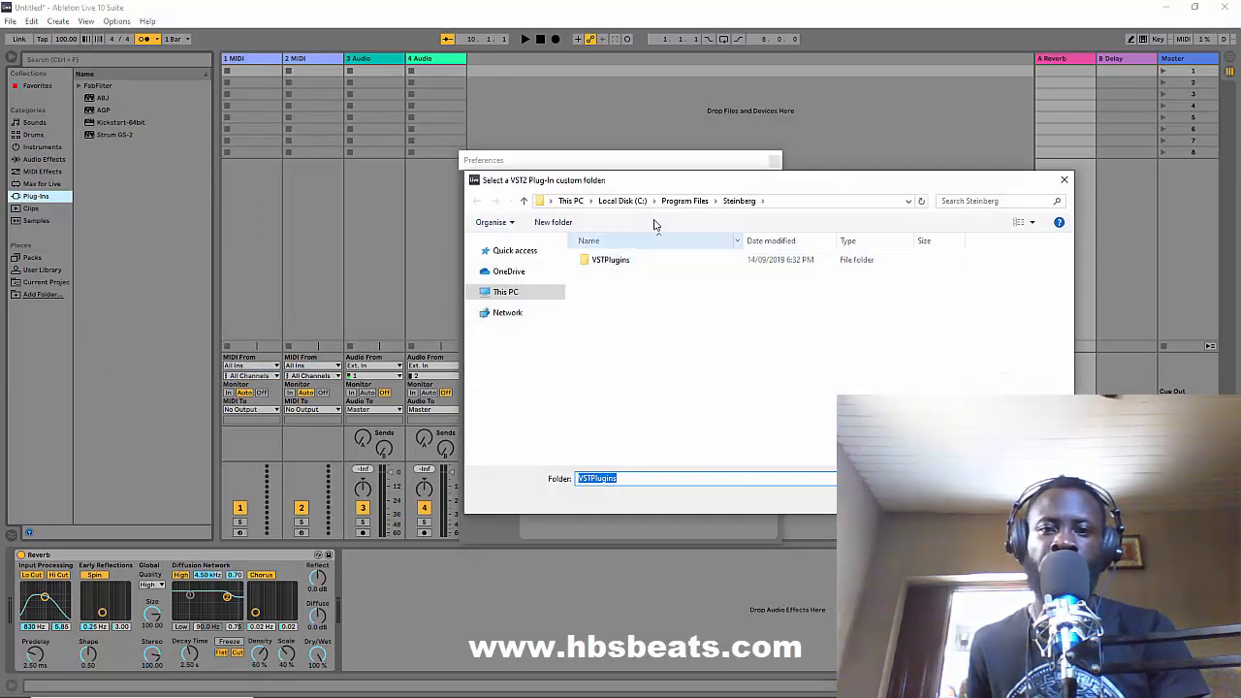
pyautogui.click(683, 200)
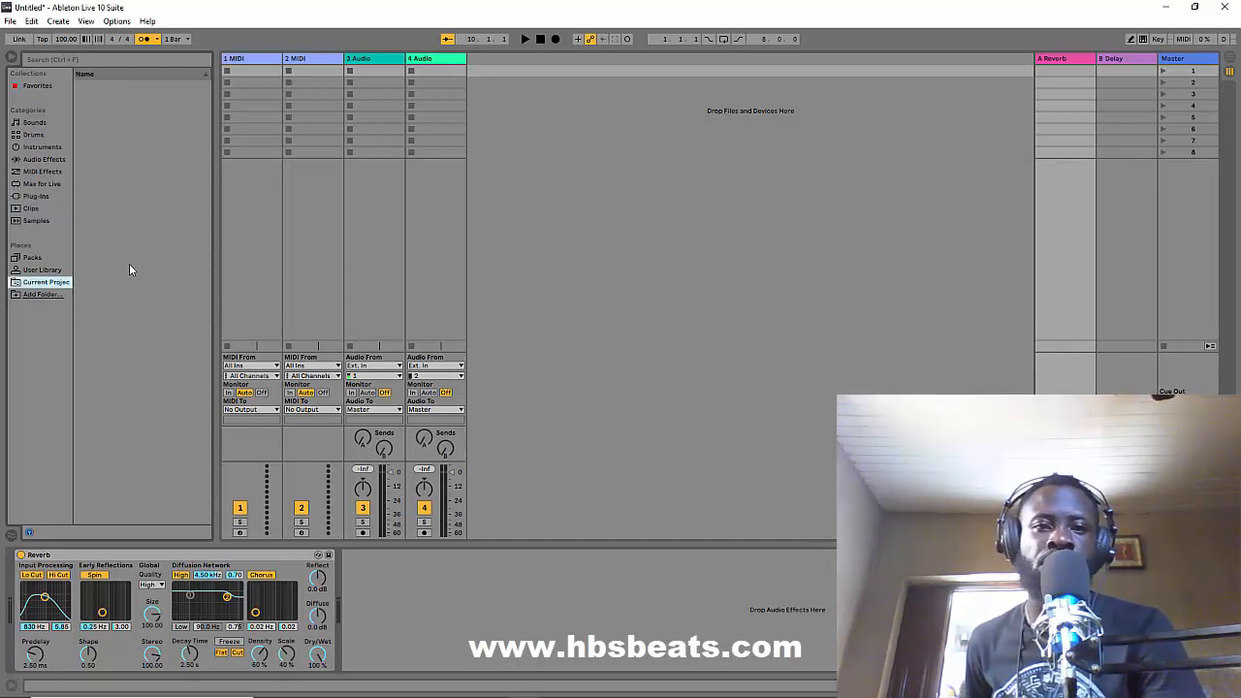
# Step: Add the VDrum Kit folder from the Desktop to the browser's Places and expand its Drum Loops folder
pyautogui.click(44, 297)
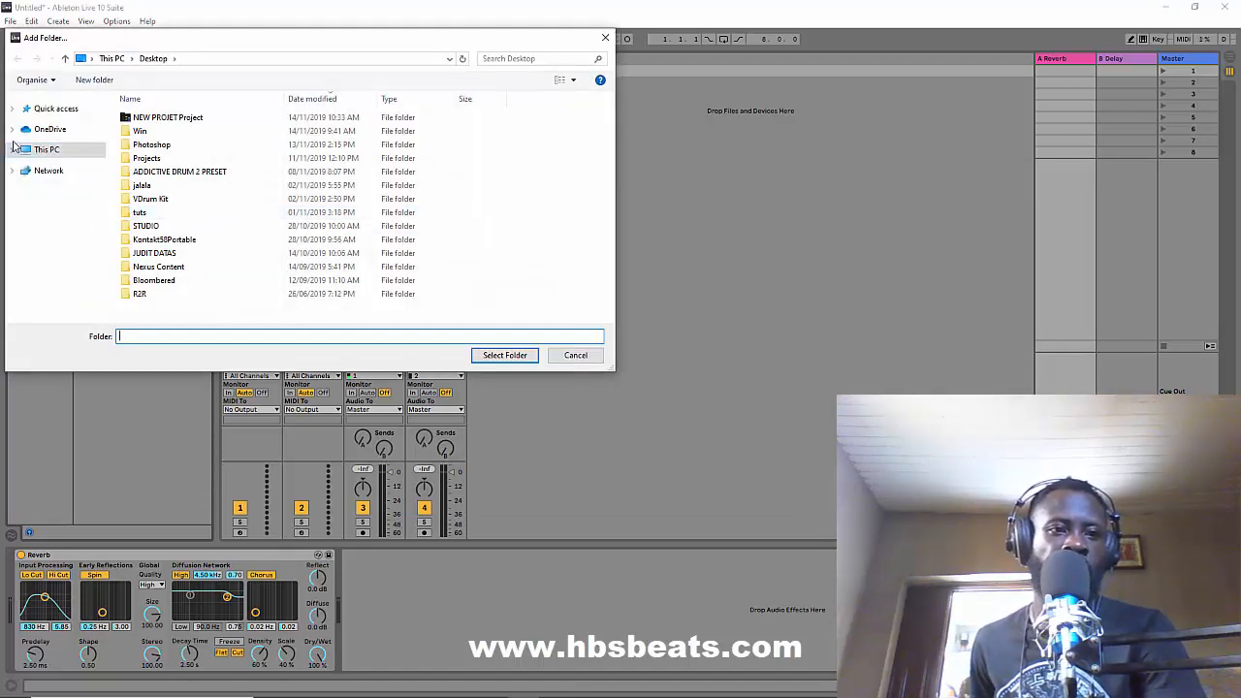
pyautogui.click(13, 150)
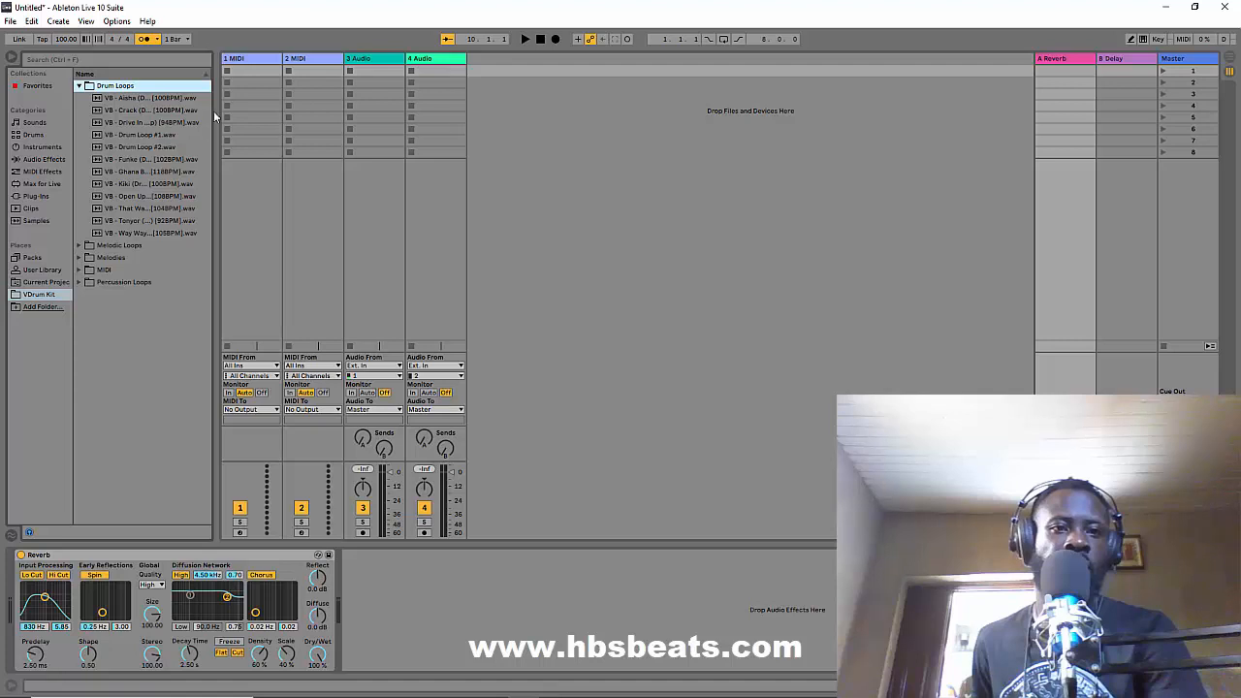
# Step: Widen the browser to fit the full file names and preview the Aisha drum loop
pyautogui.moveTo(214, 111); pyautogui.dragTo(273, 112)
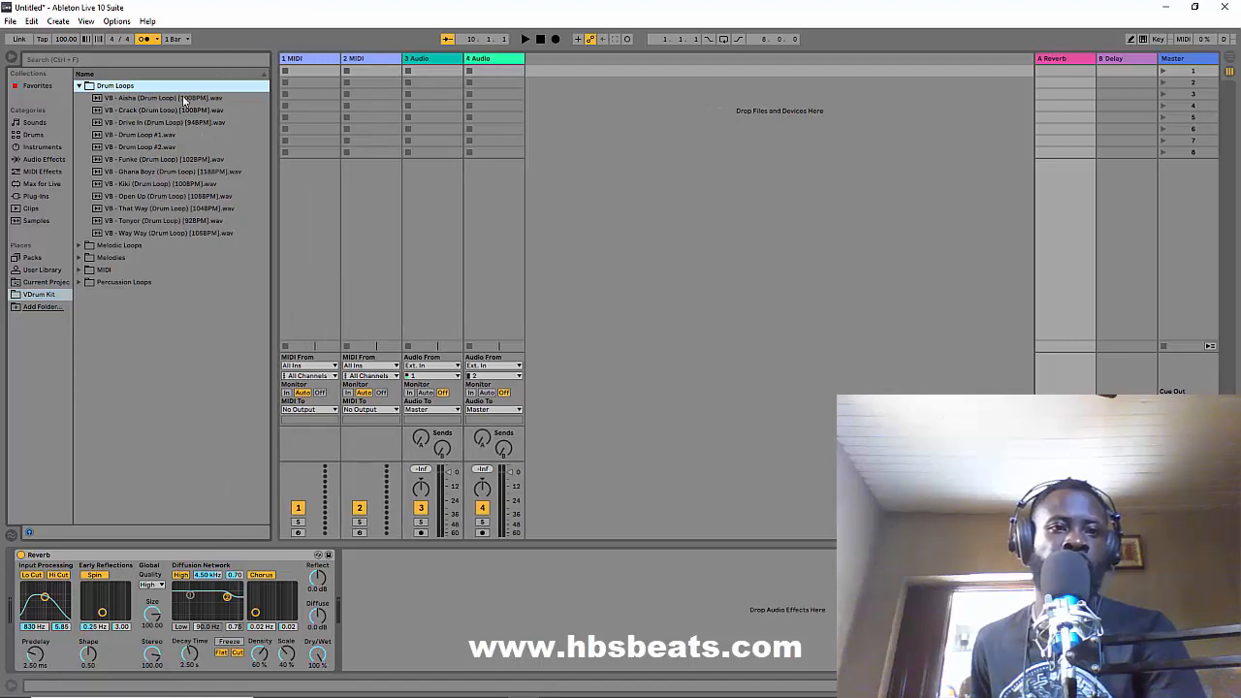
pyautogui.click(215, 102)
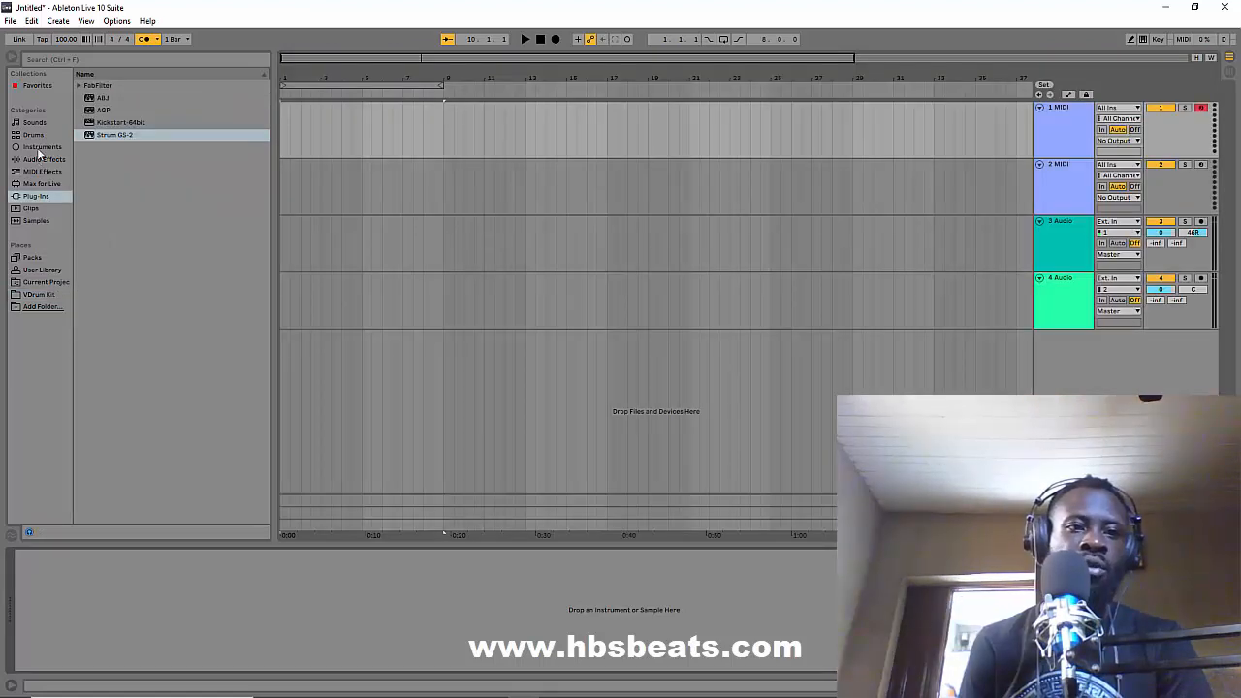
# Step: Browse the Sounds category, collapse Bass, expand Mallets and preview Ambient Element, Balafon1 Hollow and Balafon2 Bright
pyautogui.click(39, 147)
pyautogui.click(34, 123)
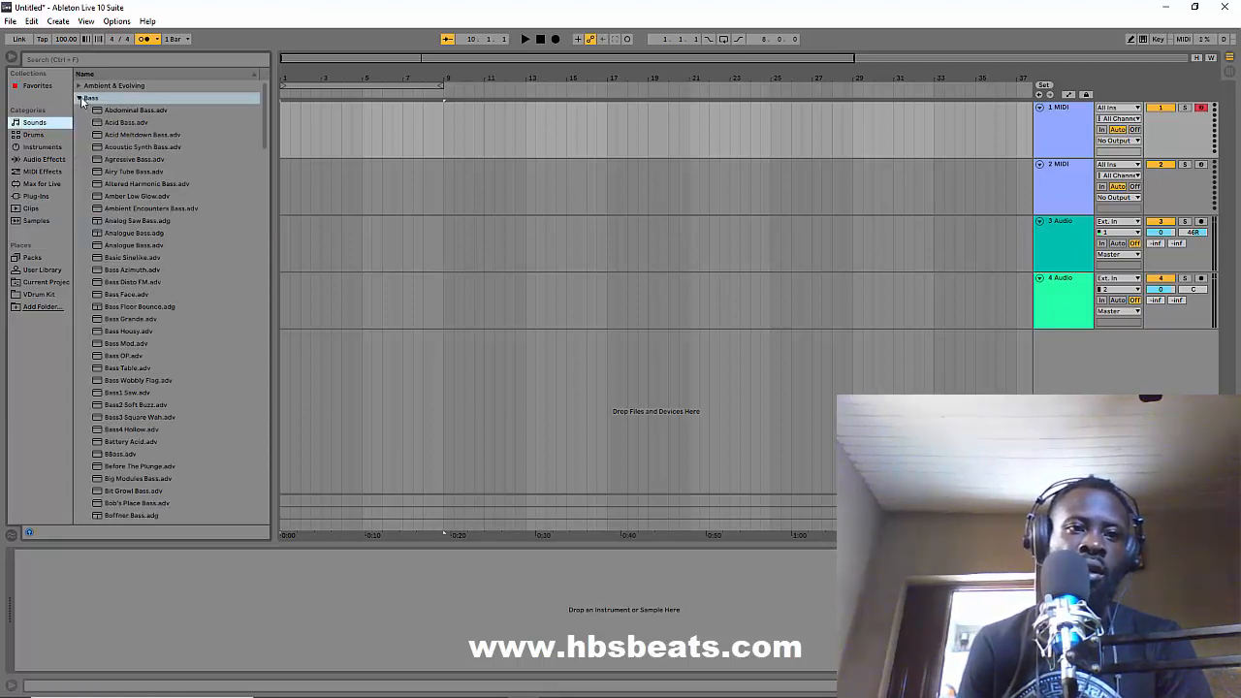
pyautogui.click(79, 98)
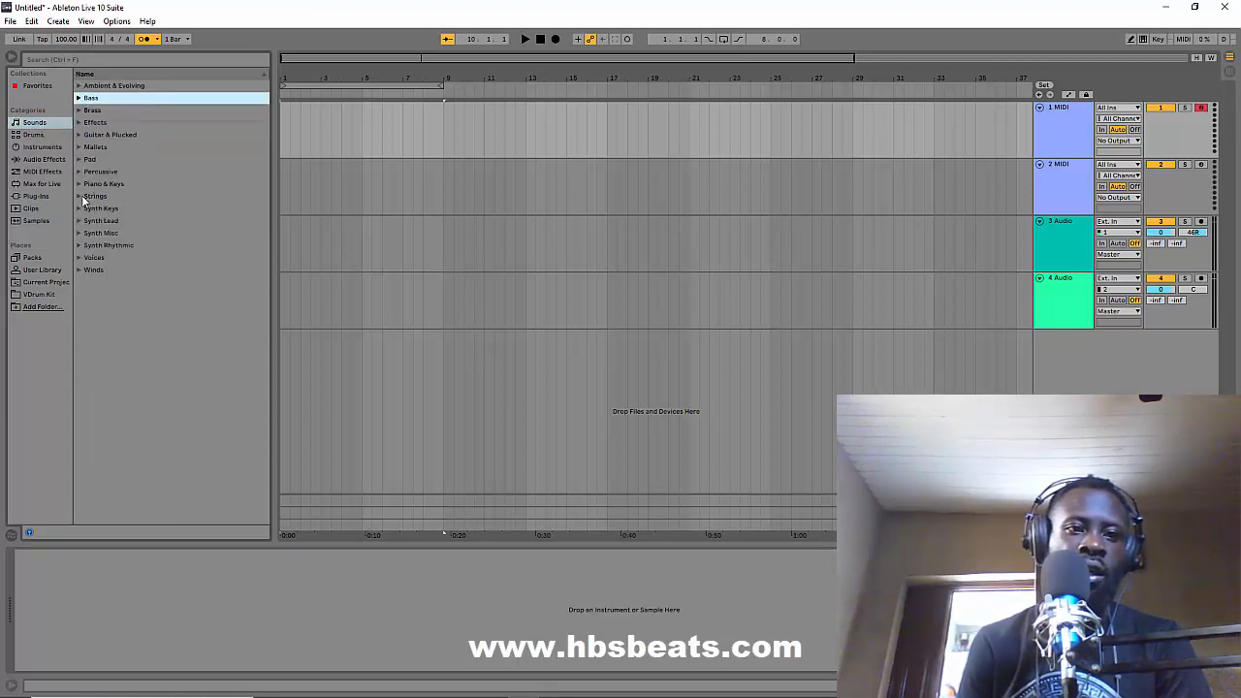
pyautogui.click(78, 146)
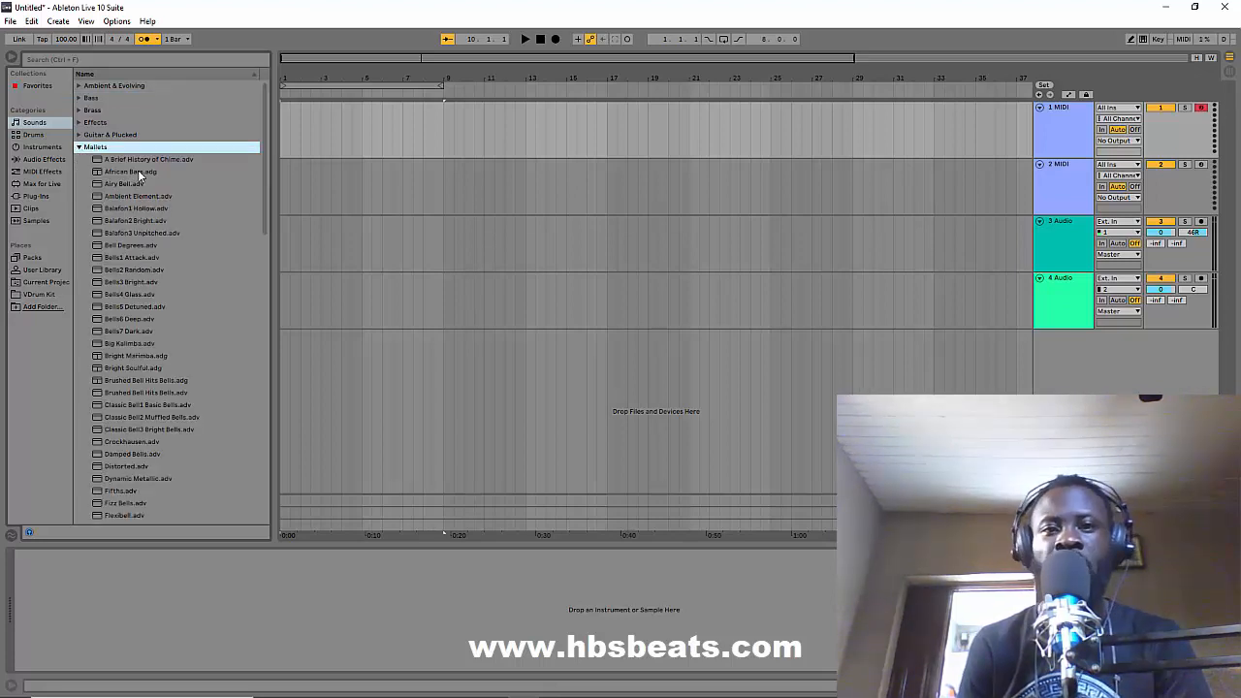
pyautogui.click(139, 198)
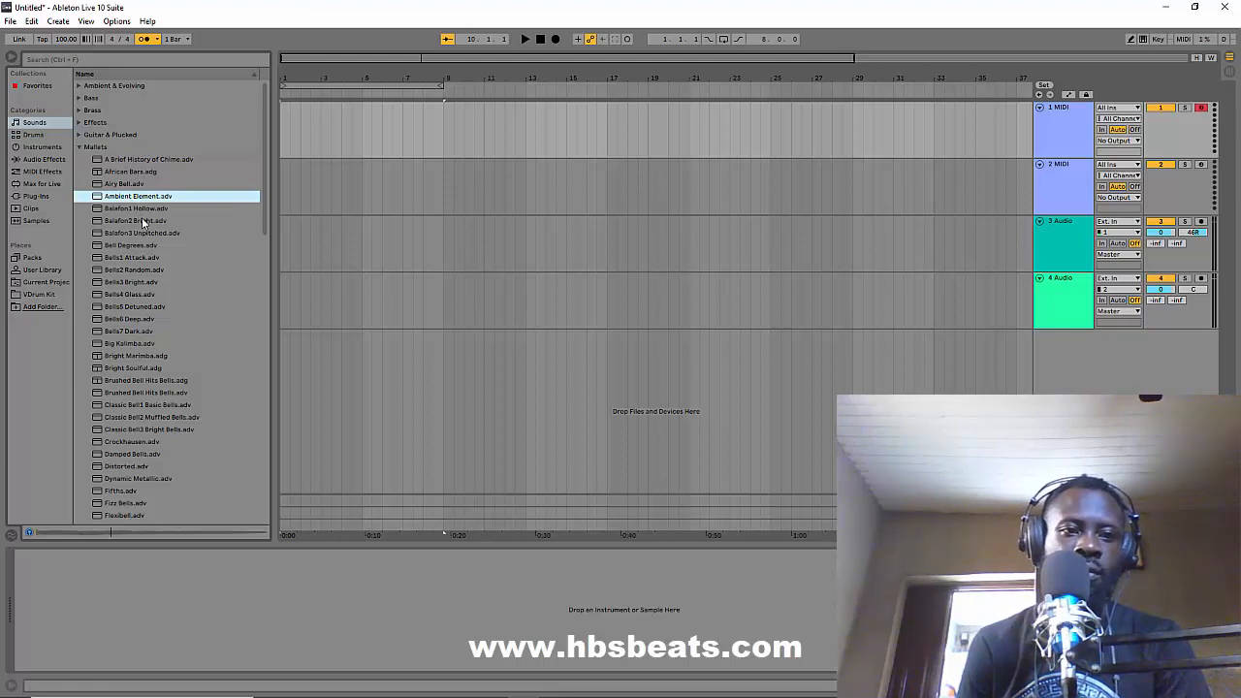
pyautogui.click(153, 210)
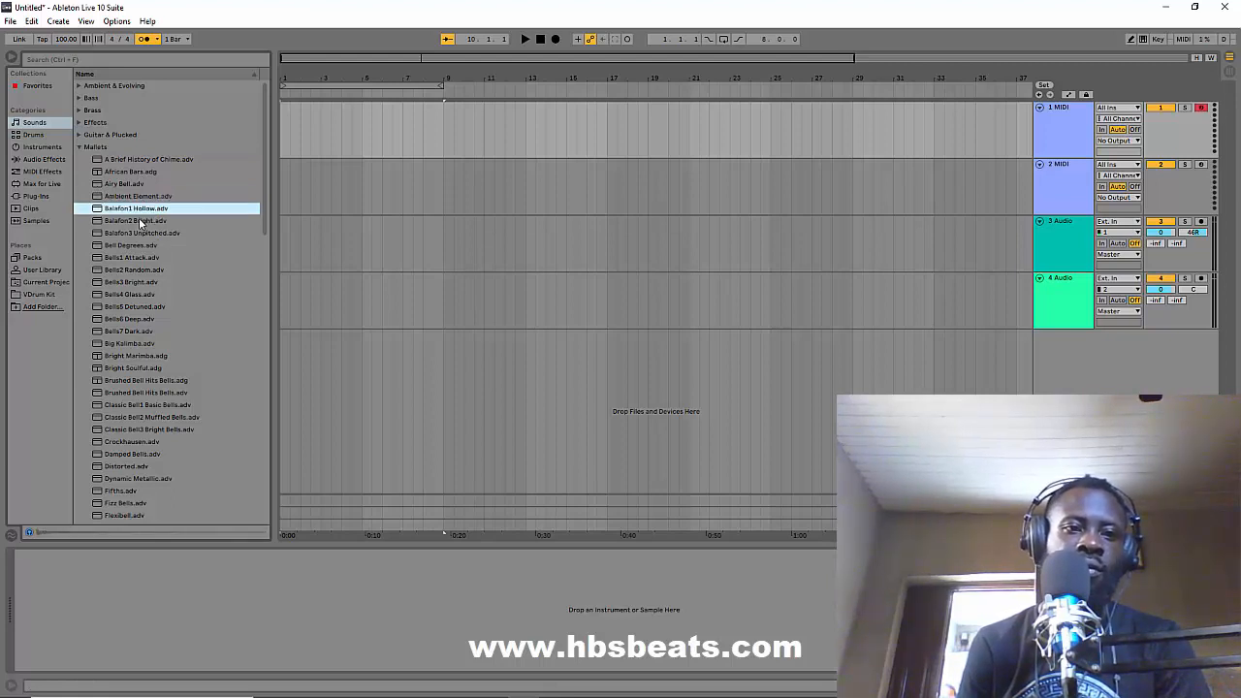
pyautogui.click(139, 219)
pyautogui.scroll(-2, 146, 258)
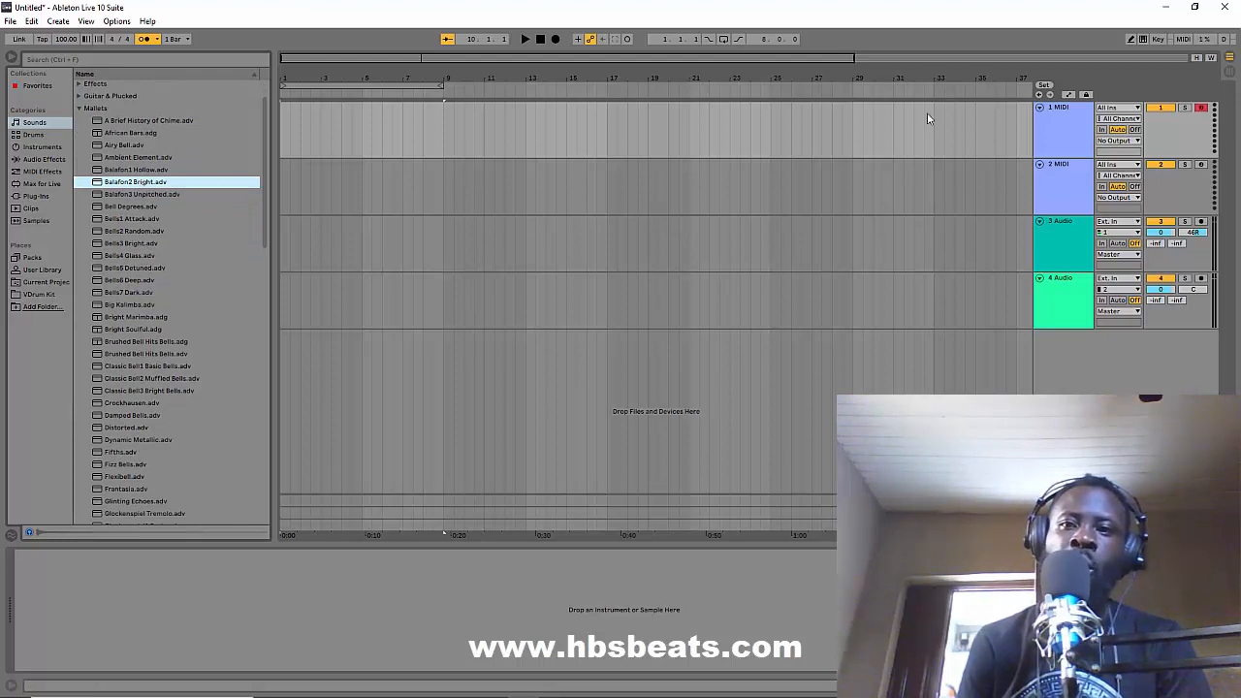
# Step: Load the Balafon2 Bright preset onto the first MIDI track and check it in the Session view mixer before returning to the Arrangement
pyautogui.click(1066, 155)
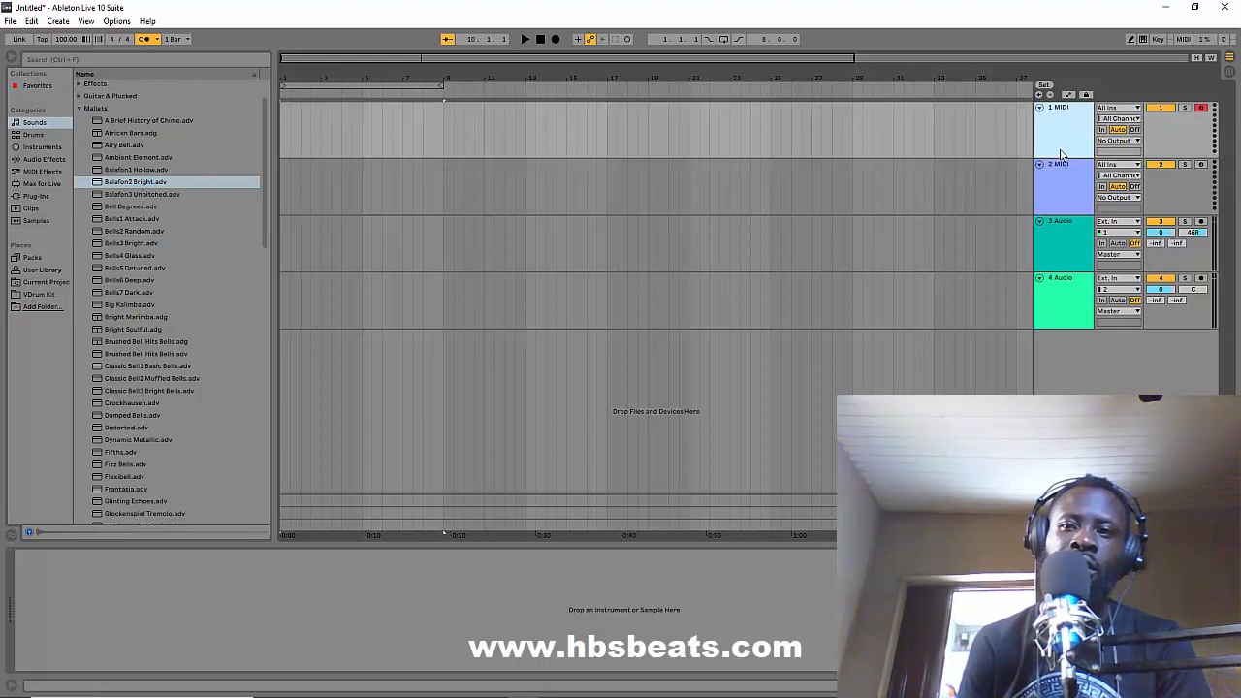
pyautogui.click(151, 183)
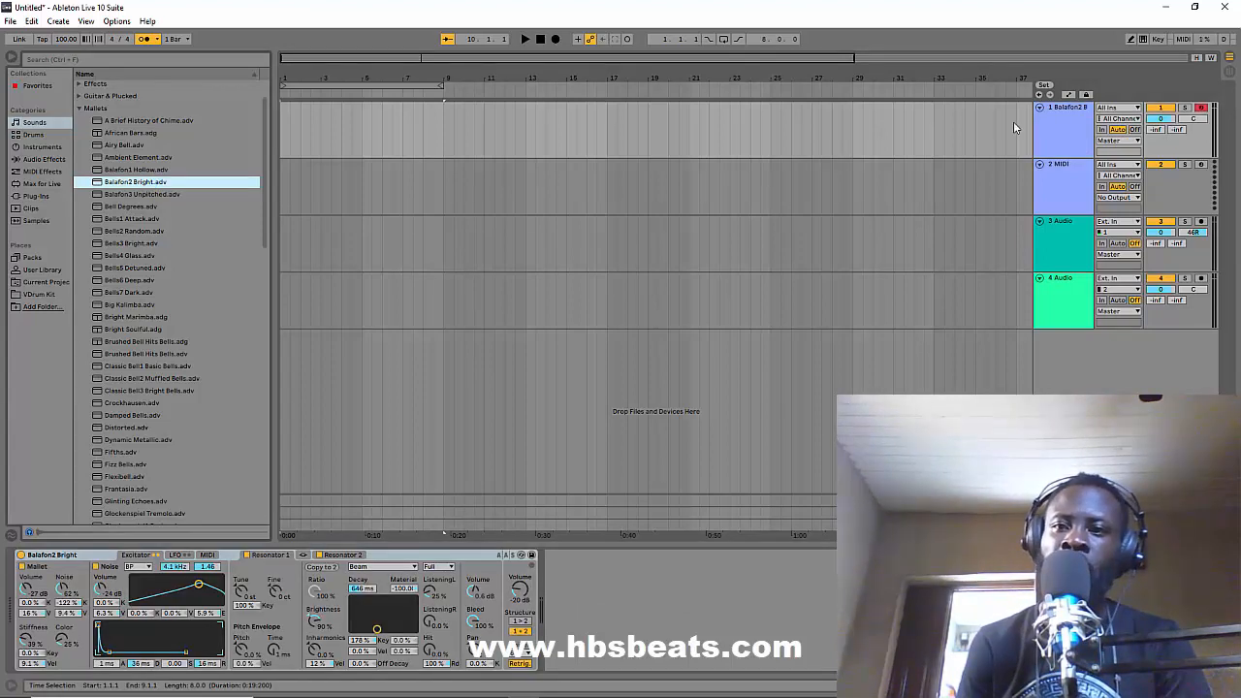
pyautogui.click(1055, 138)
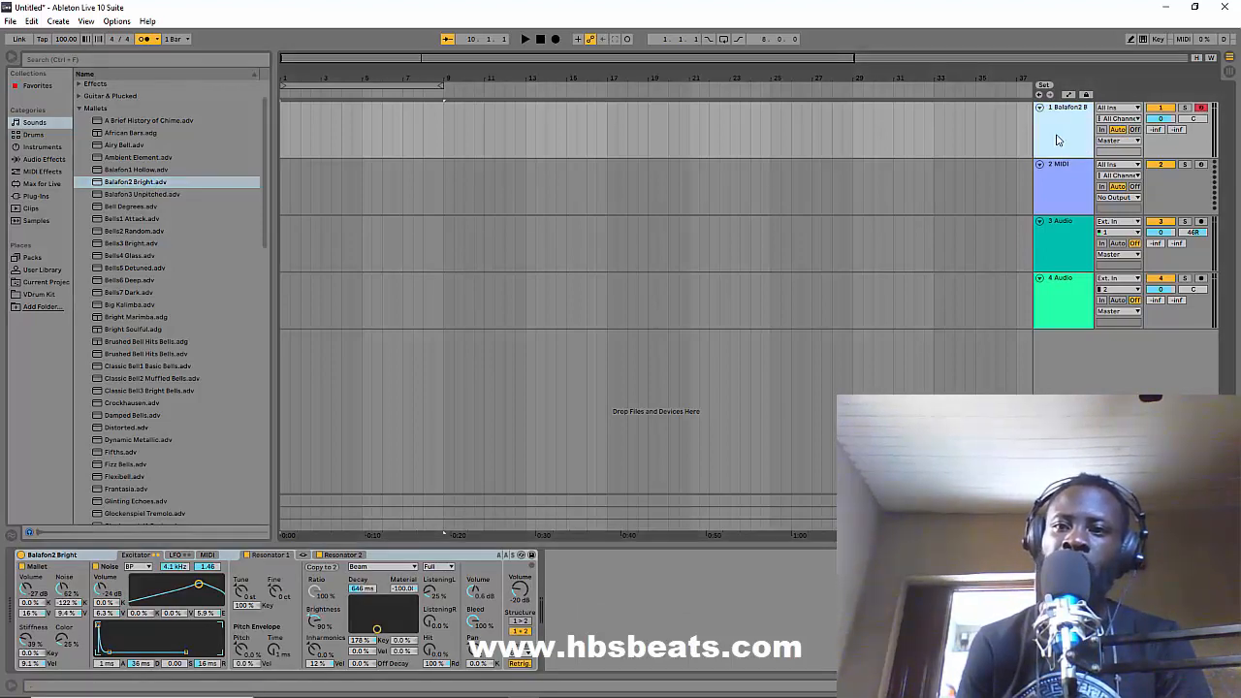
pyautogui.click(1195, 120)
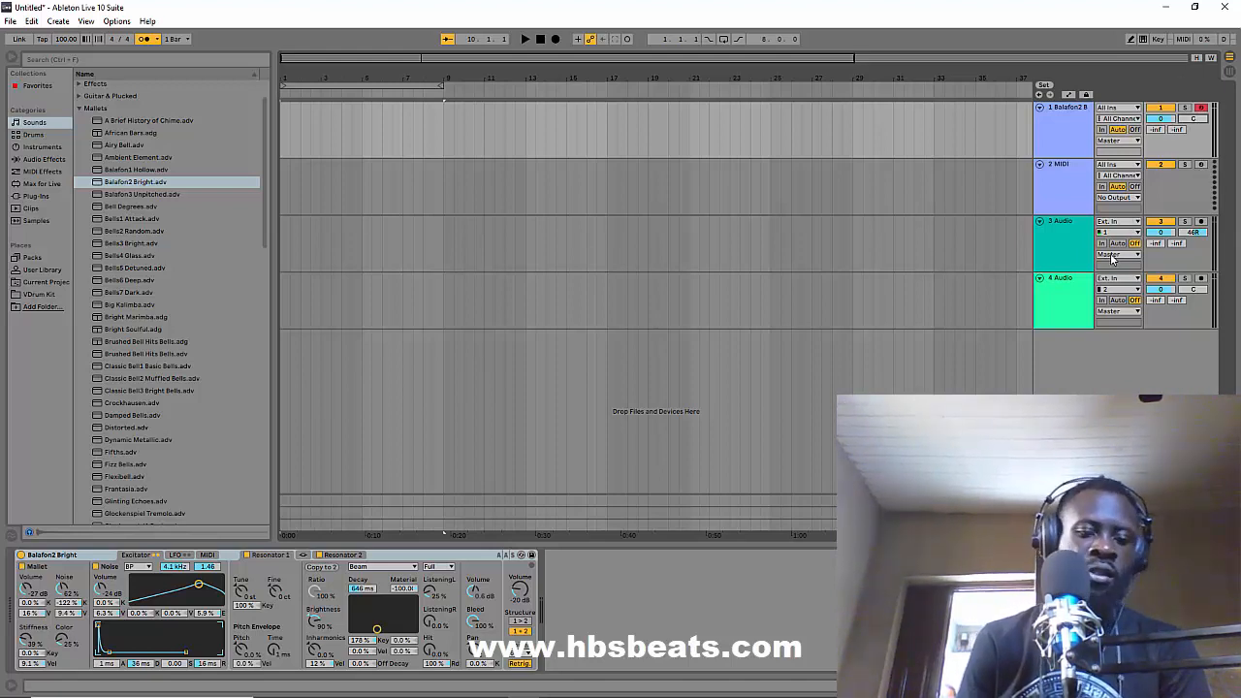
pyautogui.press('Tab')
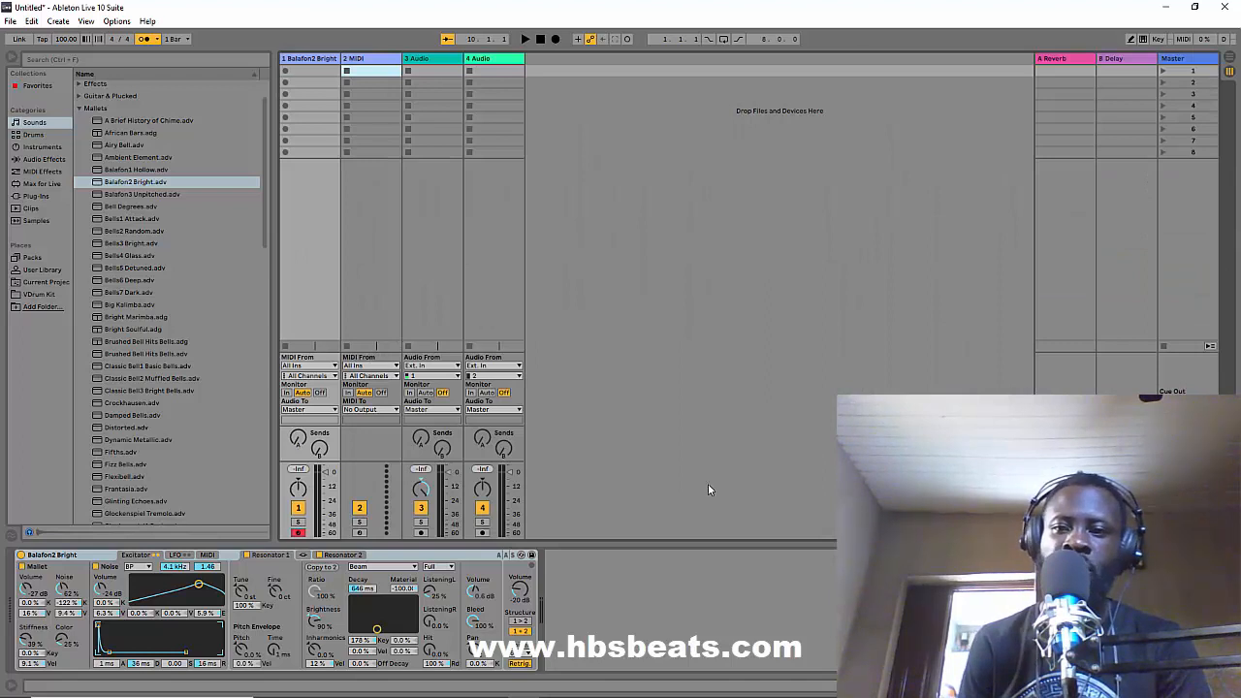
pyautogui.press('Tab')
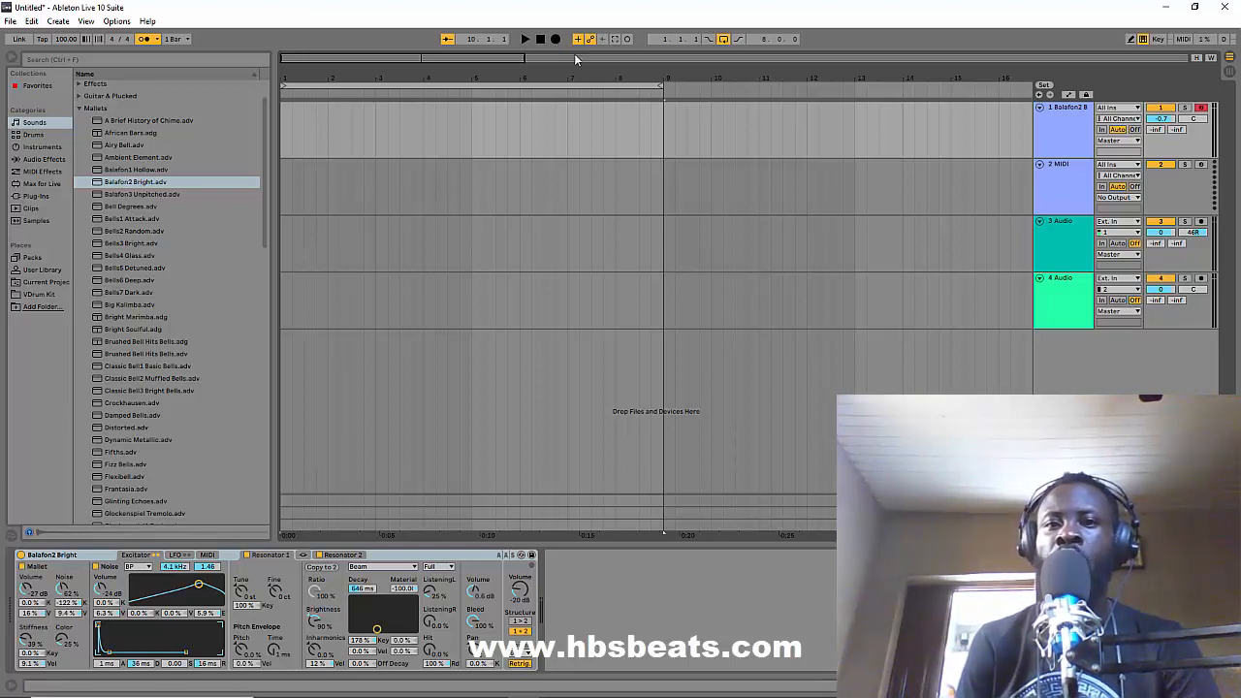
# Step: Insert an empty 8-bar MIDI clip on the Balafon2 Bright track, starting at bar 1
pyautogui.moveTo(661, 140)
pyautogui.mouseDown()
pyautogui.moveTo(289, 141)
pyautogui.moveTo(662, 153)
pyautogui.mouseUp()
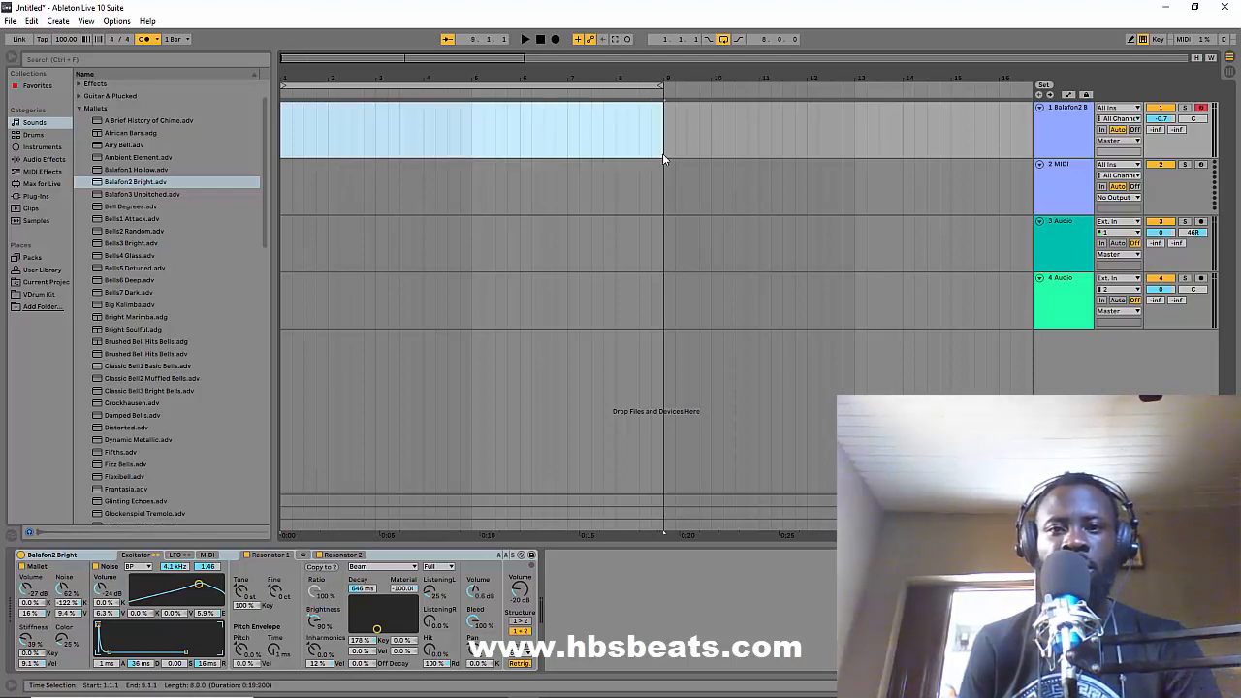
pyautogui.rightClick(543, 116)
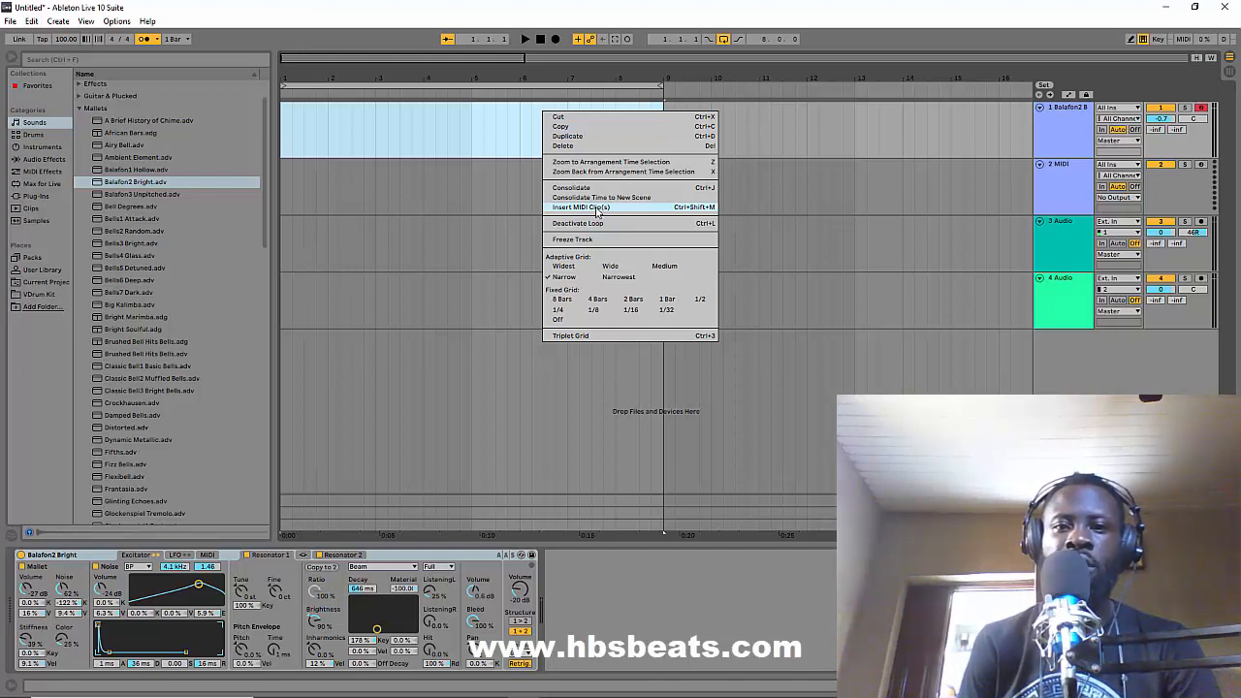
pyautogui.click(596, 208)
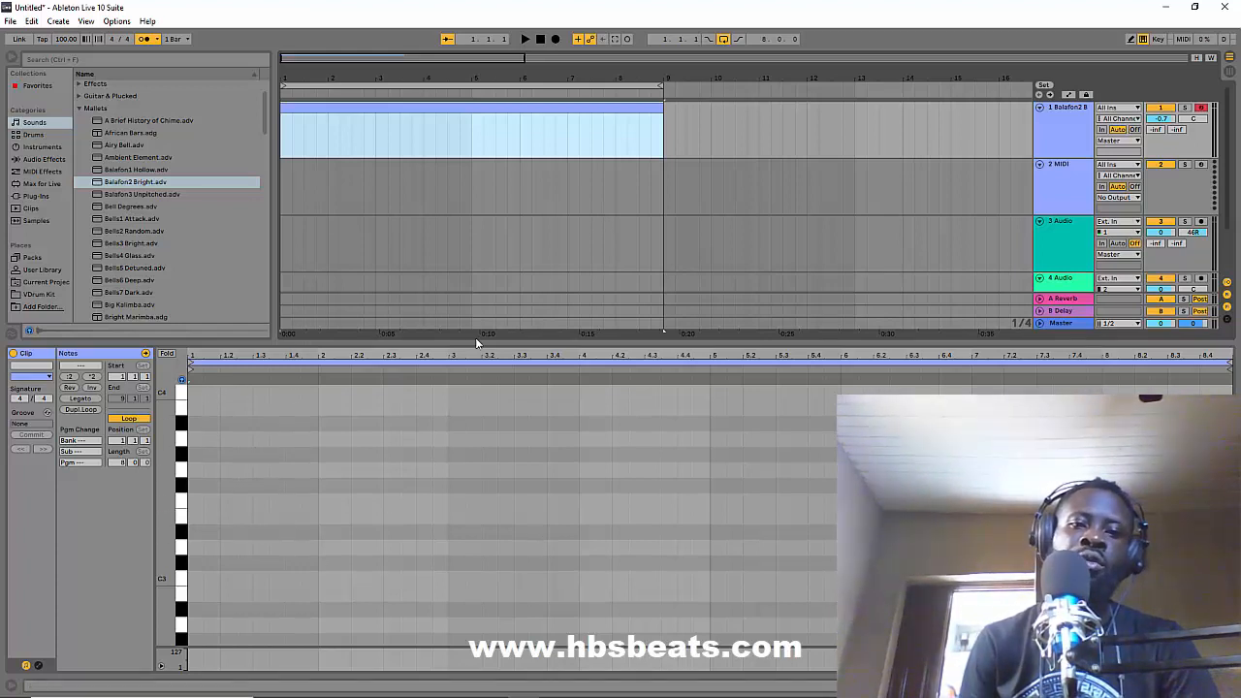
# Step: Enlarge the new clip's note editor, trying out its timeline zoom and the note preview toggle
pyautogui.moveTo(477, 339); pyautogui.dragTo(494, 385)
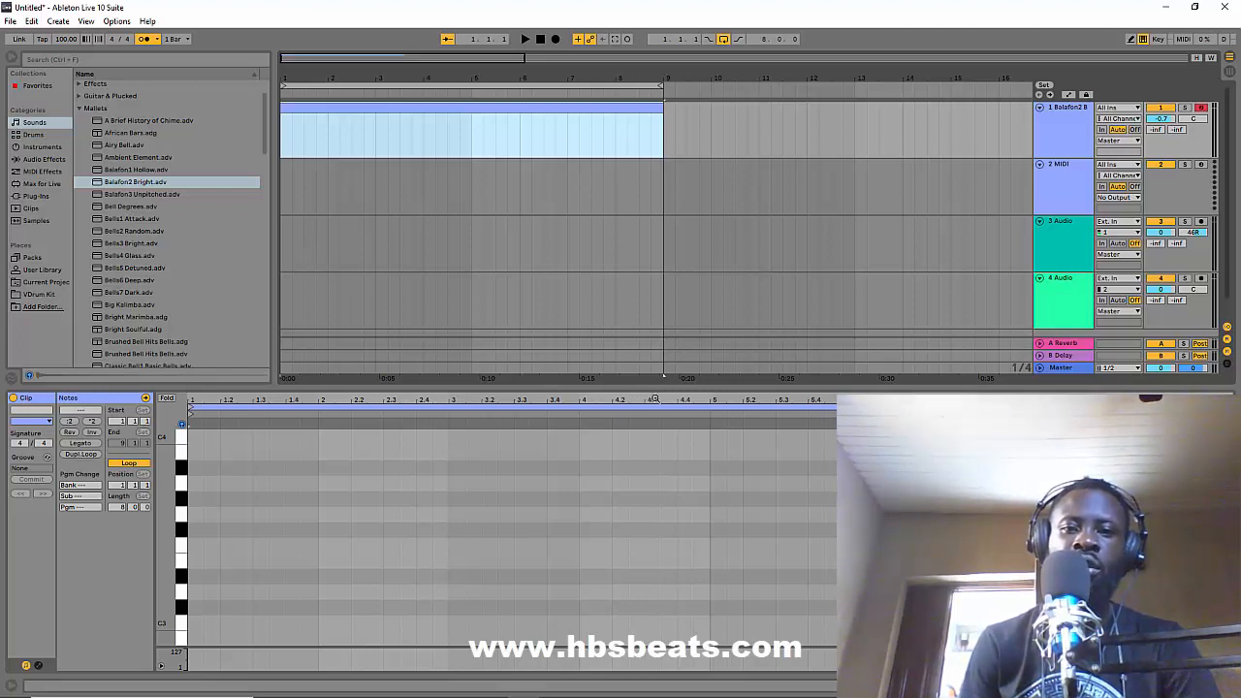
pyautogui.click(654, 398)
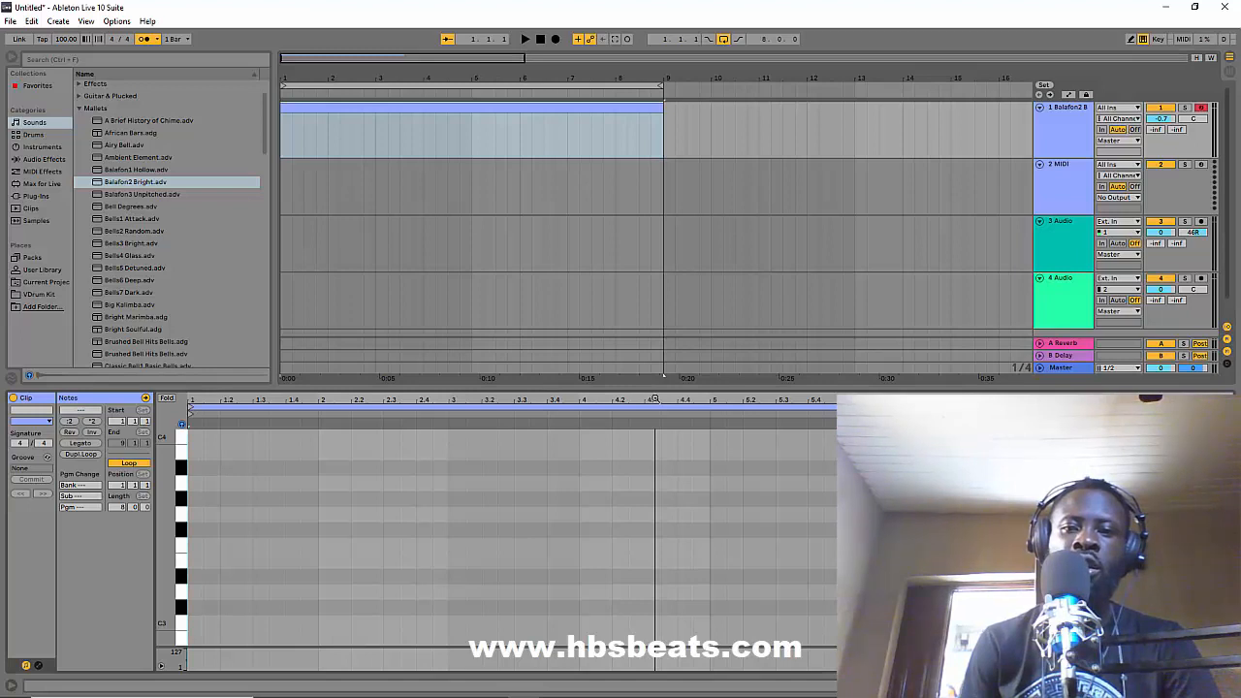
pyautogui.moveTo(654, 398); pyautogui.dragTo(653, 524)
pyautogui.moveTo(644, 400); pyautogui.dragTo(642, 373)
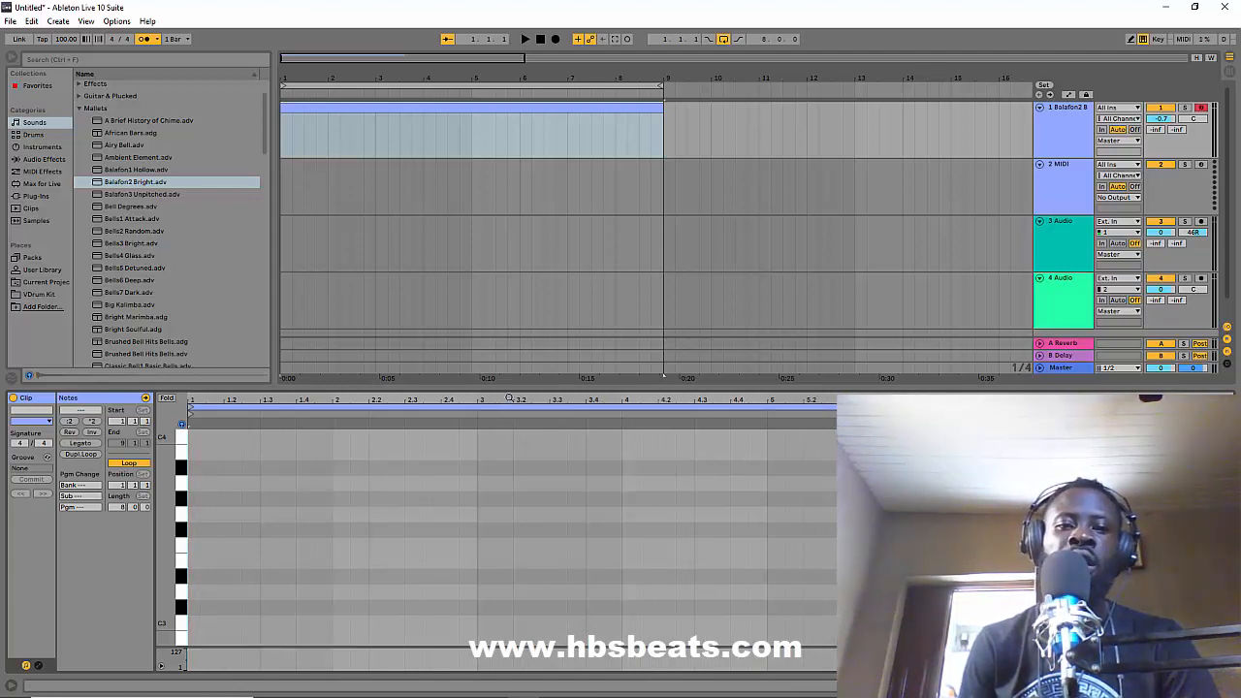
pyautogui.moveTo(508, 400)
pyautogui.mouseDown()
pyautogui.moveTo(515, 499)
pyautogui.moveTo(515, 399)
pyautogui.mouseUp()
pyautogui.click(181, 425)
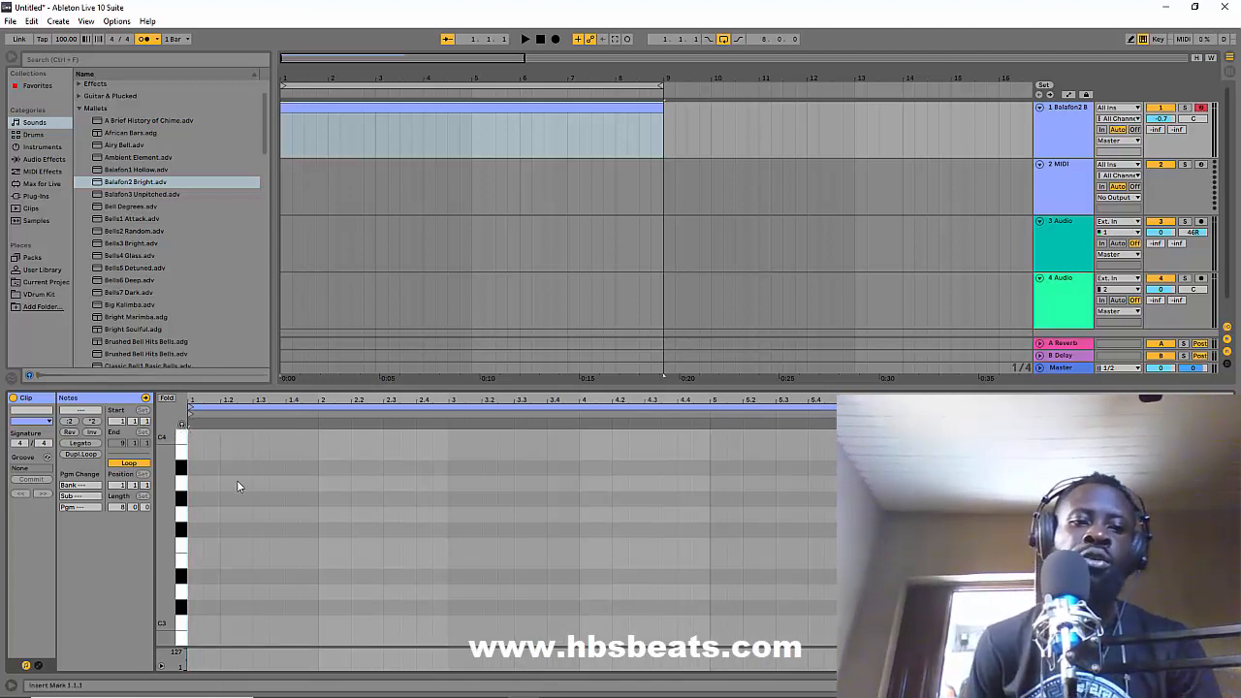
pyautogui.moveTo(302, 387); pyautogui.dragTo(222, 323)
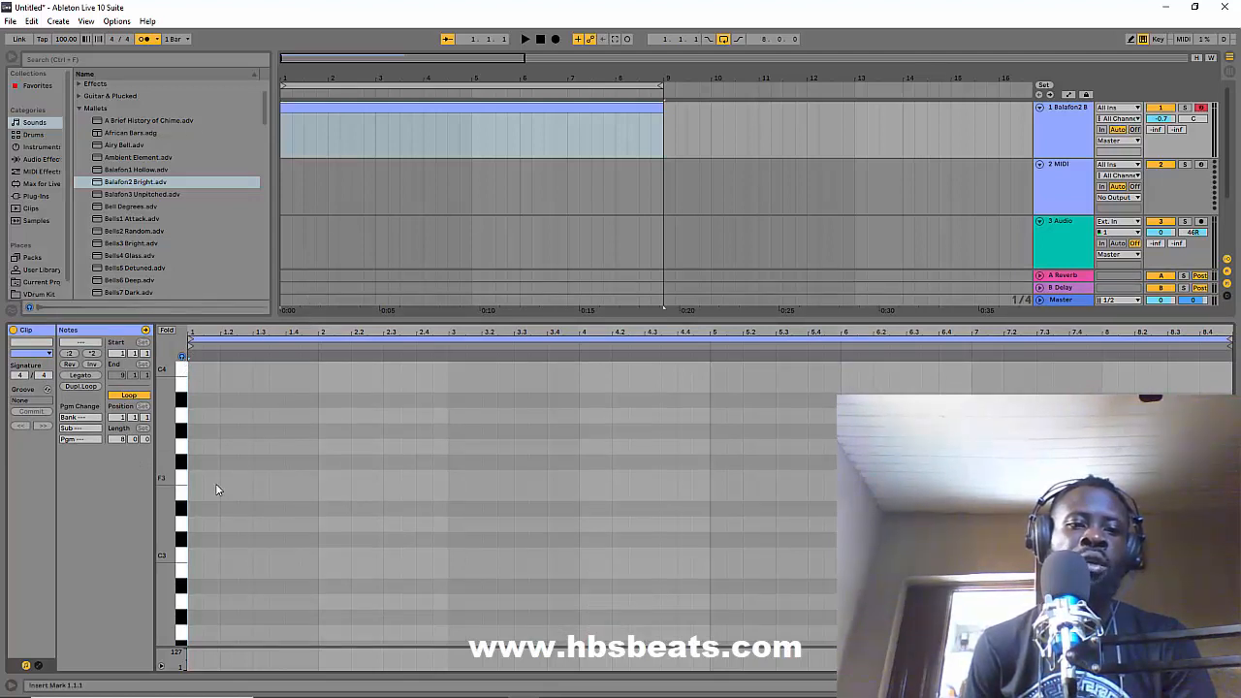
pyautogui.scroll(-2, 213, 551)
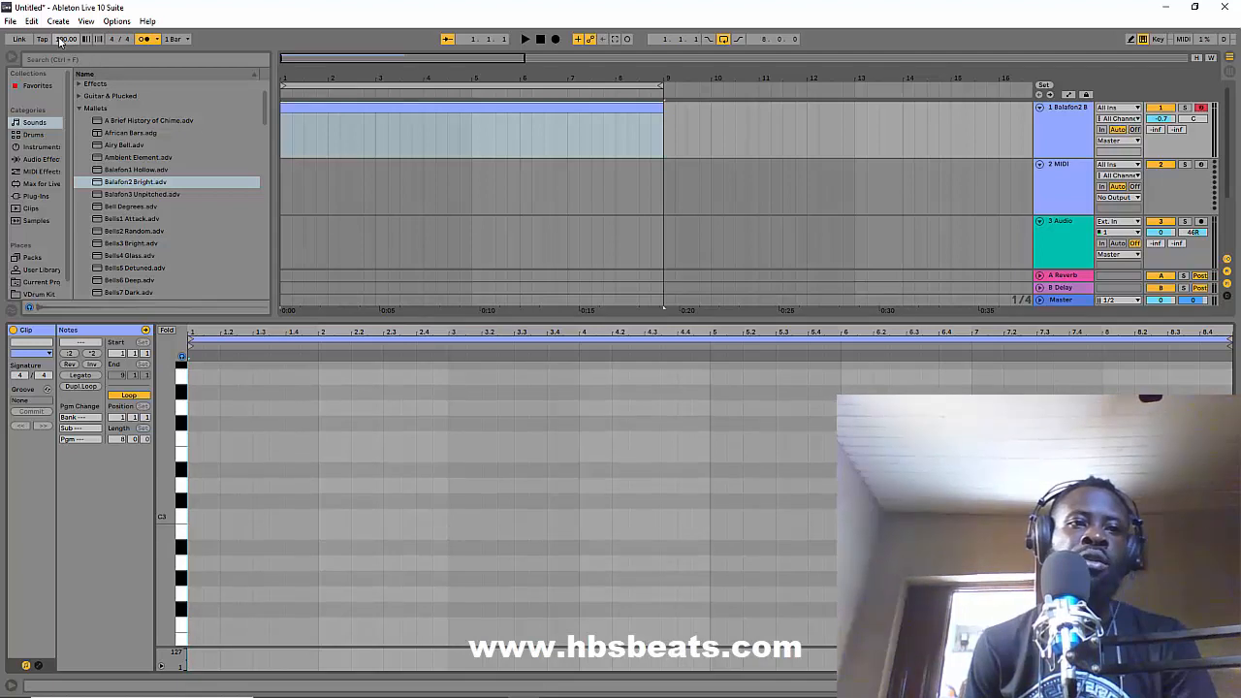
# Step: Set the project tempo to 97 BPM and start playback
pyautogui.moveTo(63, 43); pyautogui.dragTo(63, 49)
pyautogui.press('space')
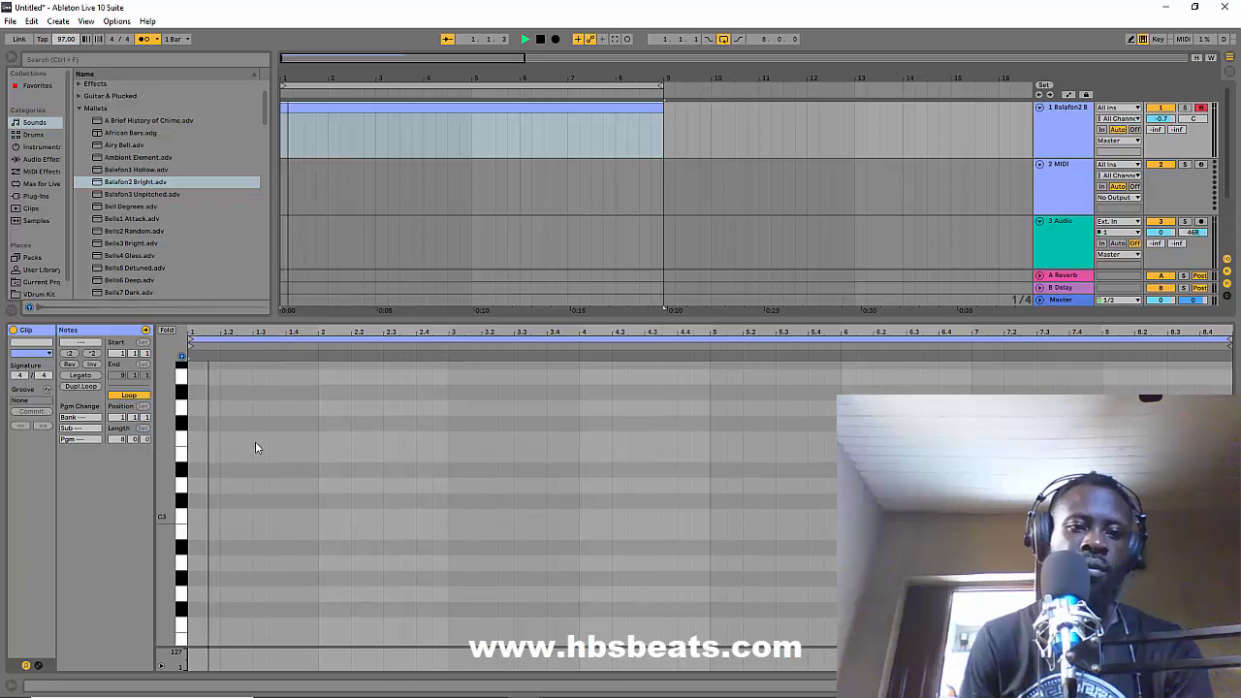
# Step: Add a note at the start of the clip, move it to E3 and set its length to two sixteenths, auditioning it
pyautogui.doubleClick(198, 518)
pyautogui.press('space')
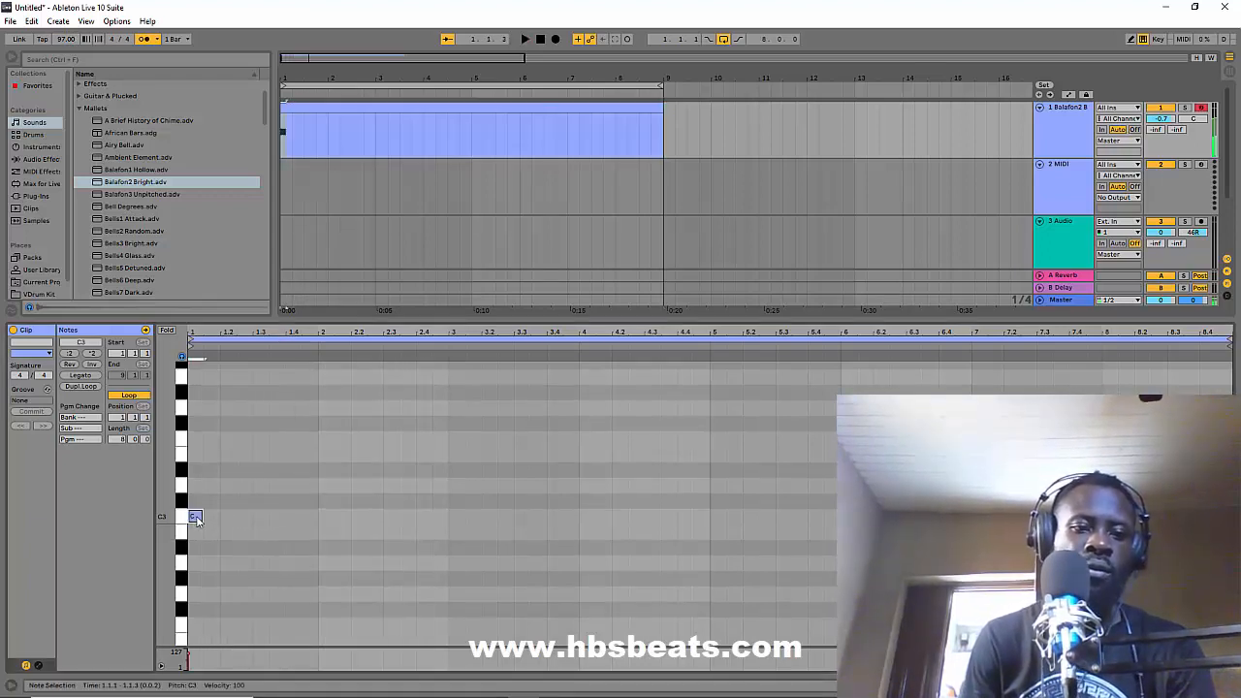
pyautogui.moveTo(201, 518); pyautogui.dragTo(213, 467)
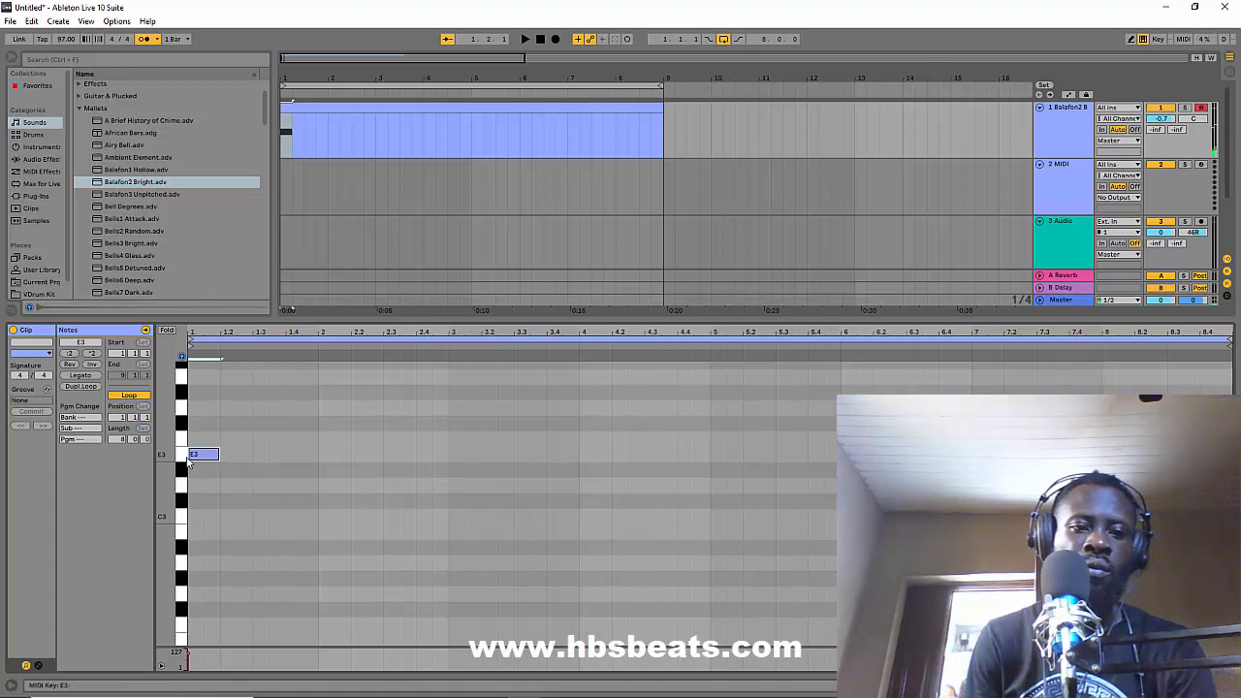
pyautogui.press('space')
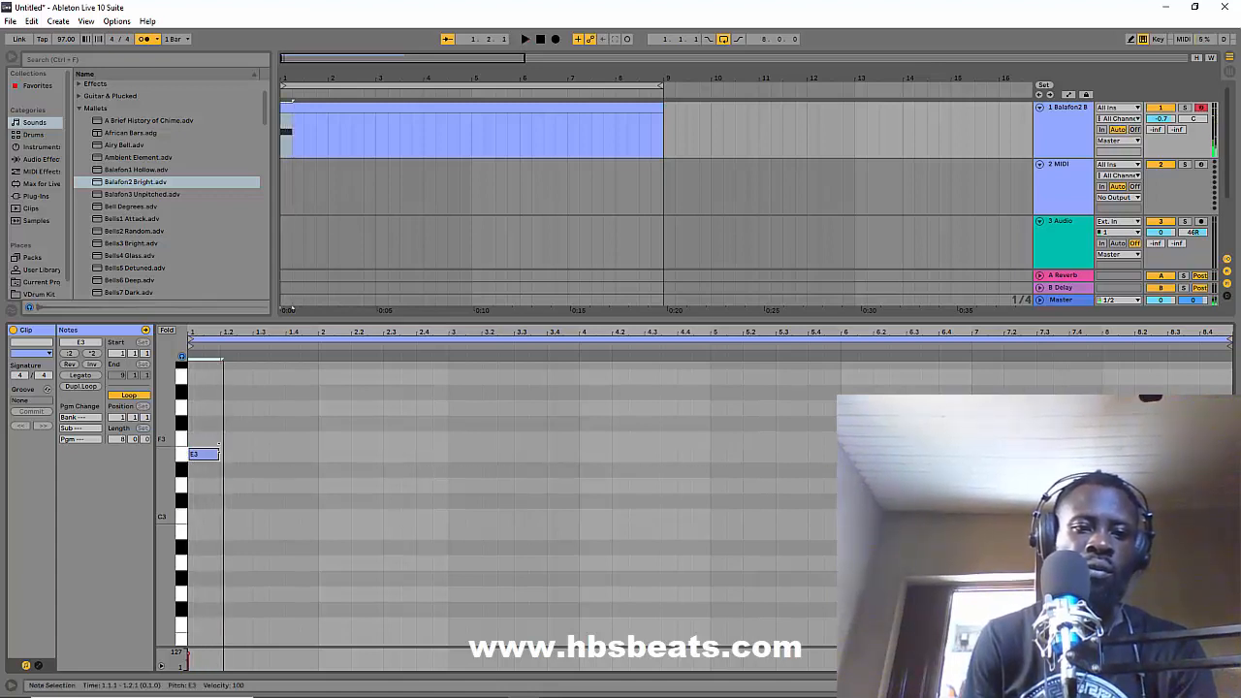
pyautogui.moveTo(219, 452); pyautogui.dragTo(202, 452)
pyautogui.press('space')
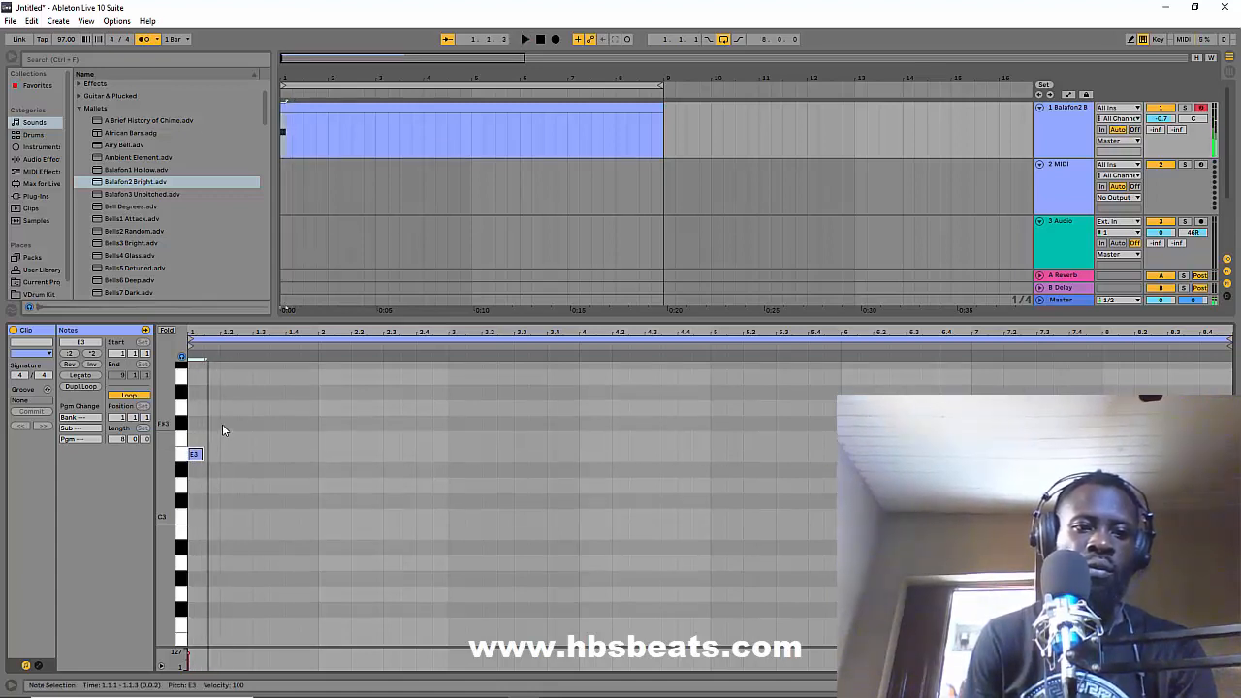
# Step: Add a one-sixteenth G3 note at 1.1.4 following the E3 note and audition the pattern
pyautogui.doubleClick(225, 412)
pyautogui.press('space')
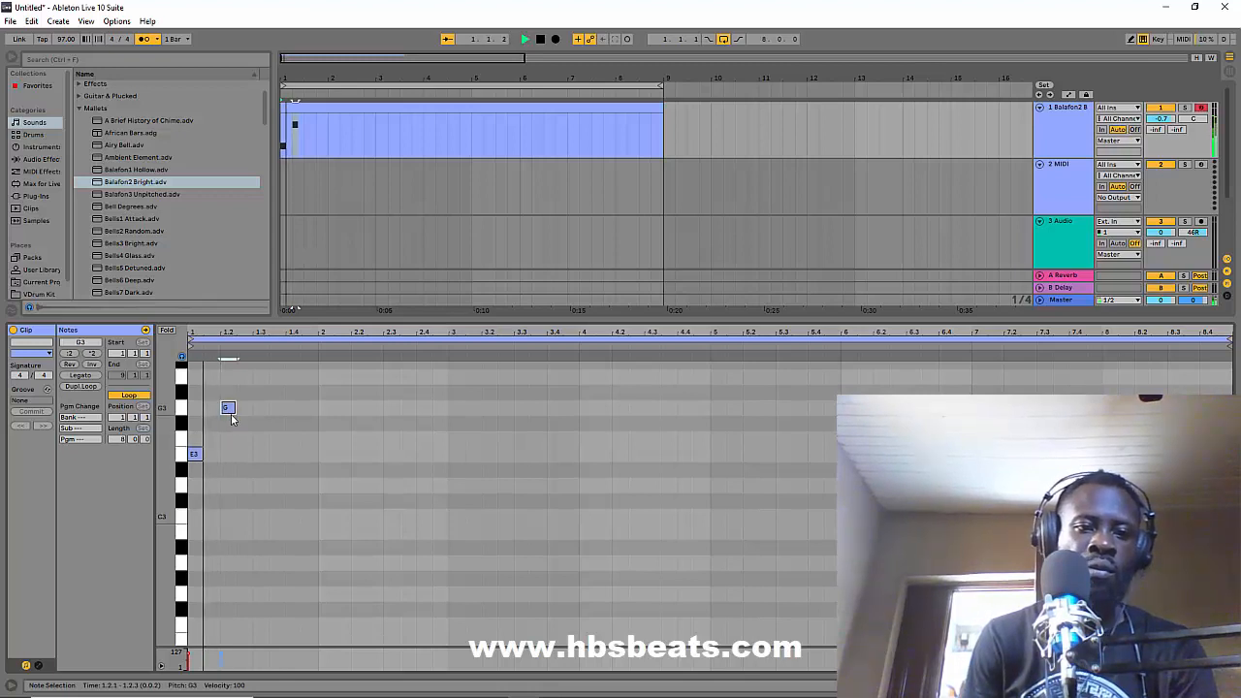
pyautogui.press('space')
# Step: Select the E3 and G3 notes together and duplicate them twice along the clip
pyautogui.moveTo(475, 533); pyautogui.dragTo(184, 389)
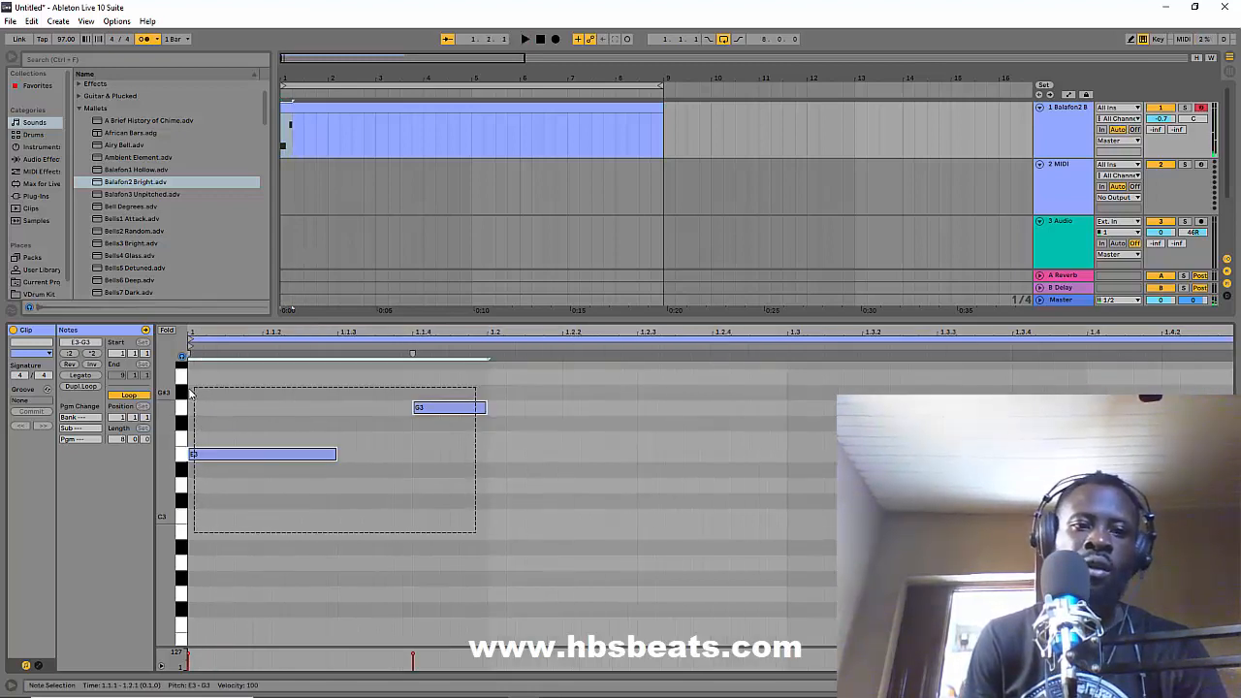
pyautogui.click(420, 483)
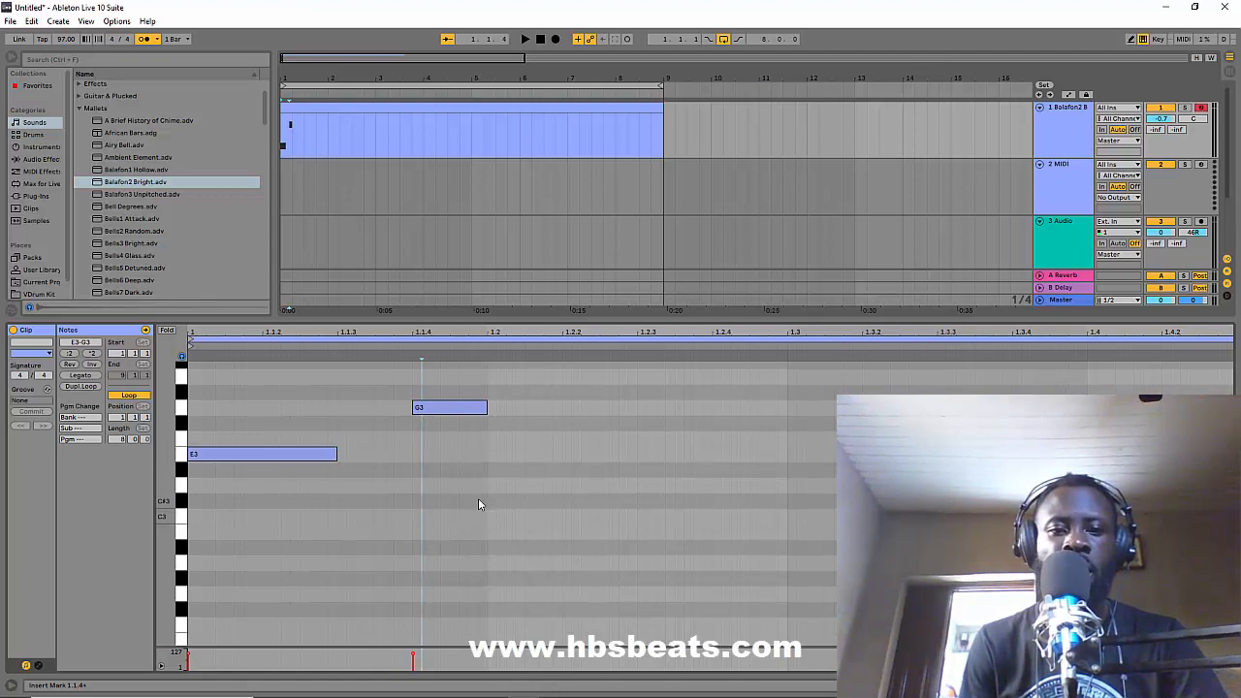
pyautogui.click(471, 452)
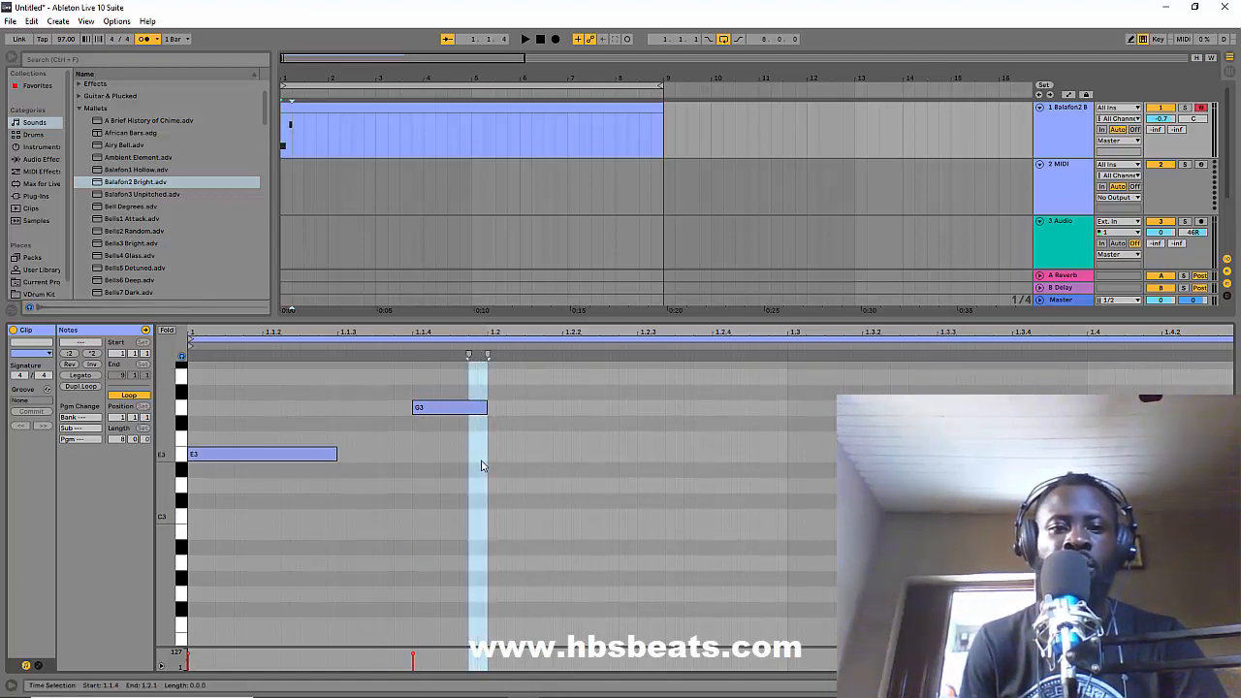
pyautogui.moveTo(481, 459); pyautogui.dragTo(192, 369)
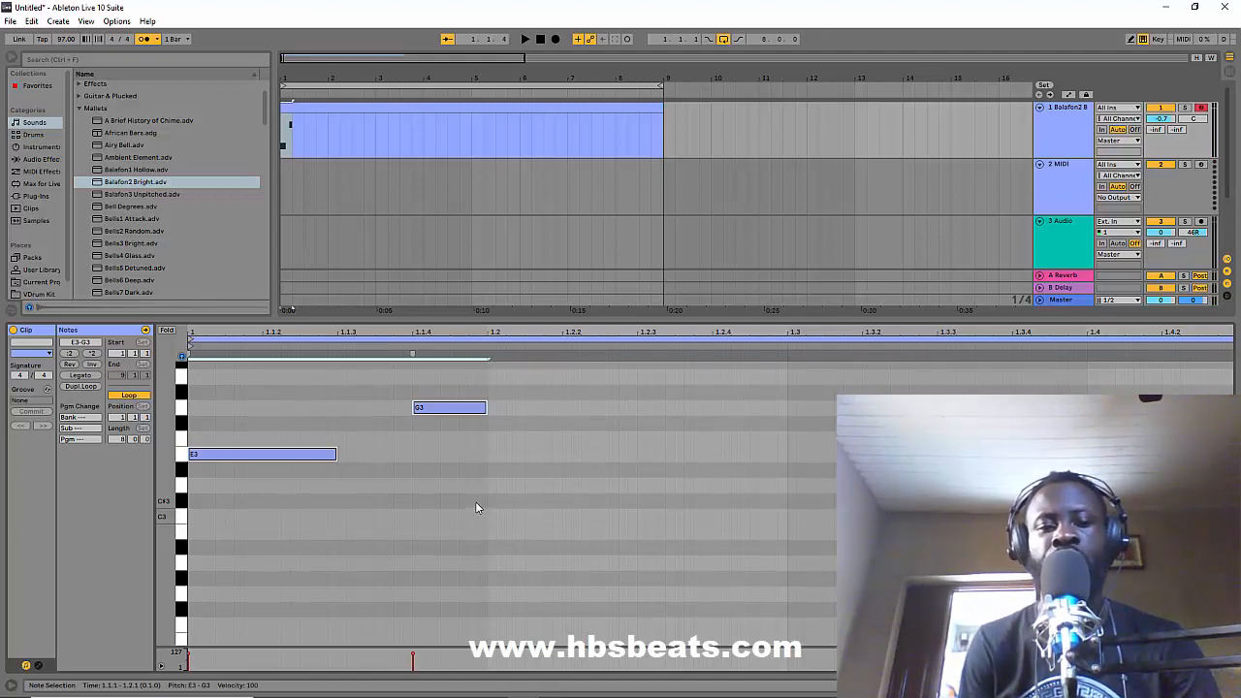
pyautogui.hotkey('ctrl', 'd')
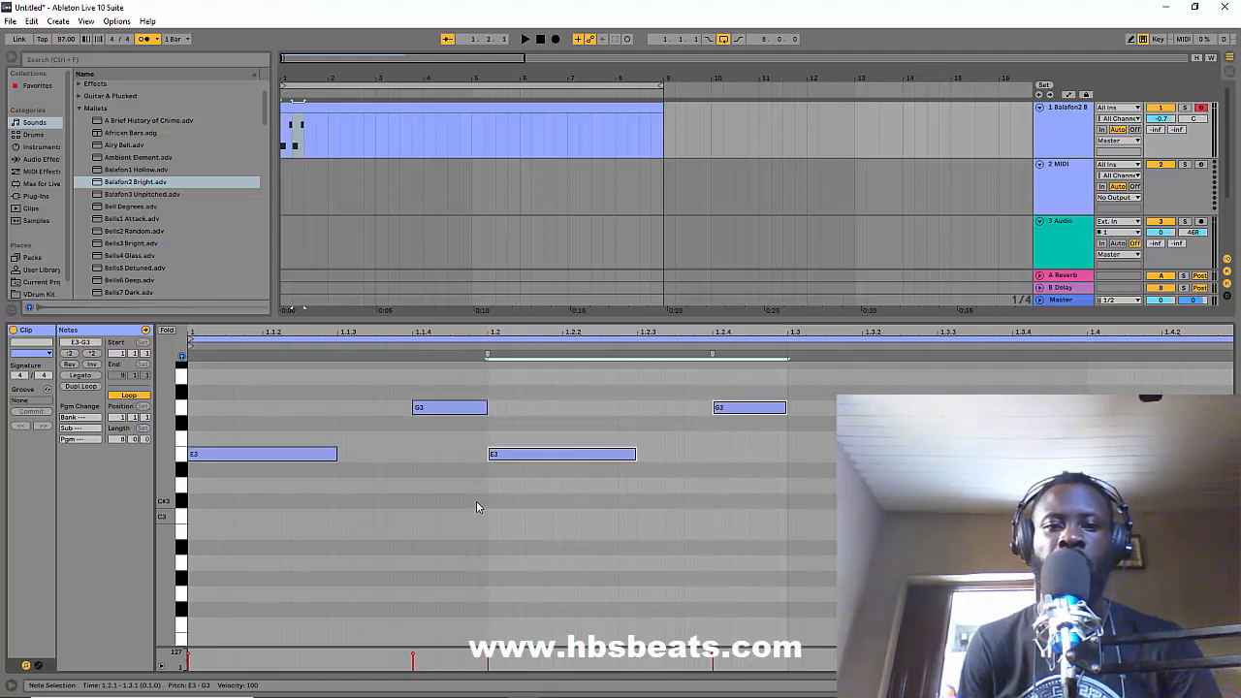
pyautogui.hotkey('ctrl', 'd')
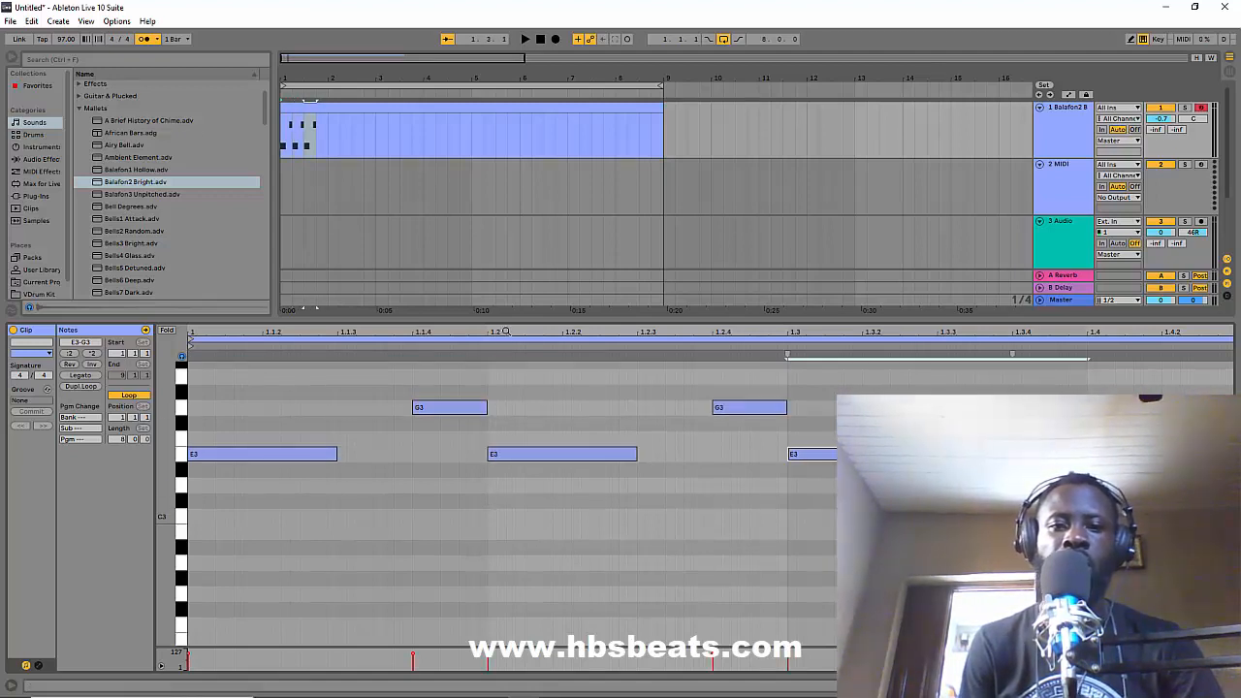
# Step: Shift the second and third E3-G3 pairs one beat later, lower the E3 at 1.3.1 to D3, and audition the melody
pyautogui.moveTo(506, 331); pyautogui.dragTo(505, 312)
pyautogui.moveTo(404, 312); pyautogui.dragTo(343, 296)
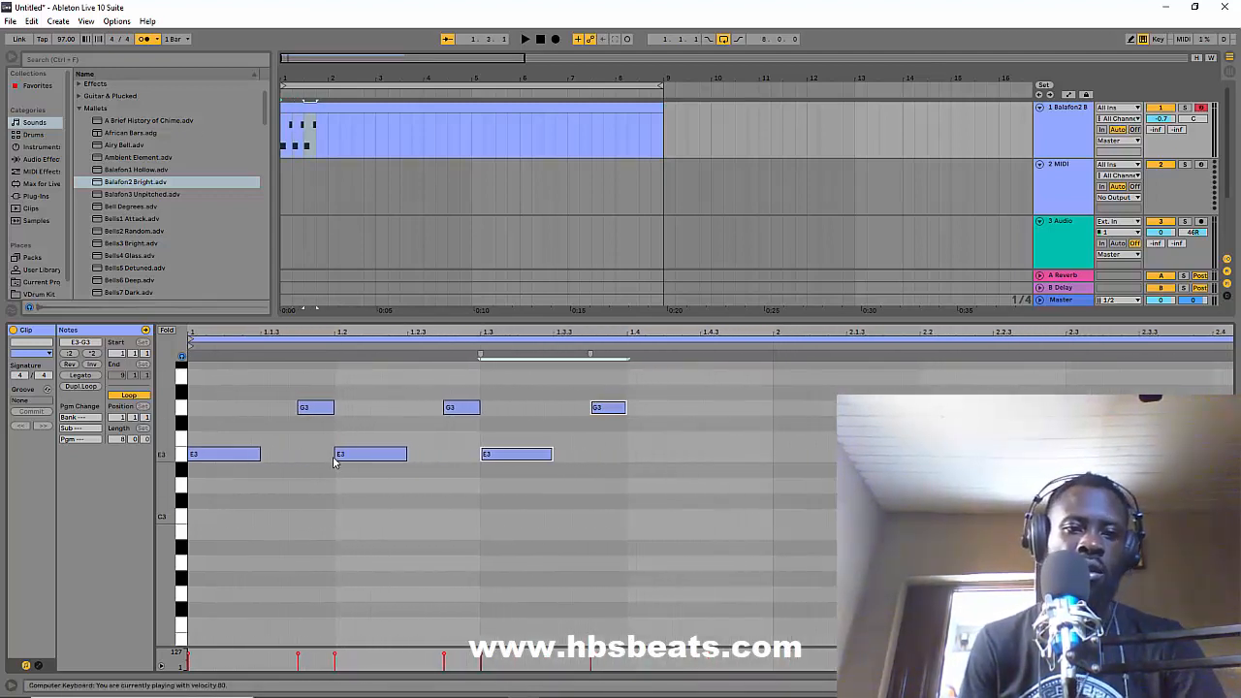
pyautogui.press('space')
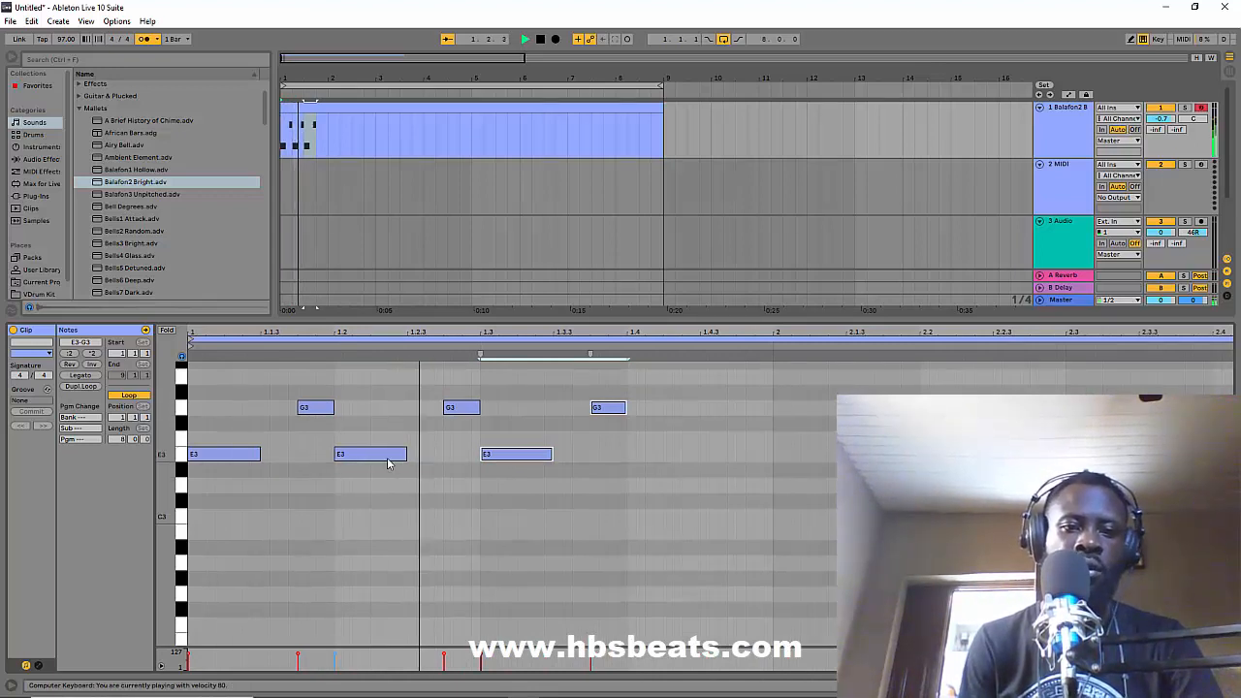
pyautogui.press('space')
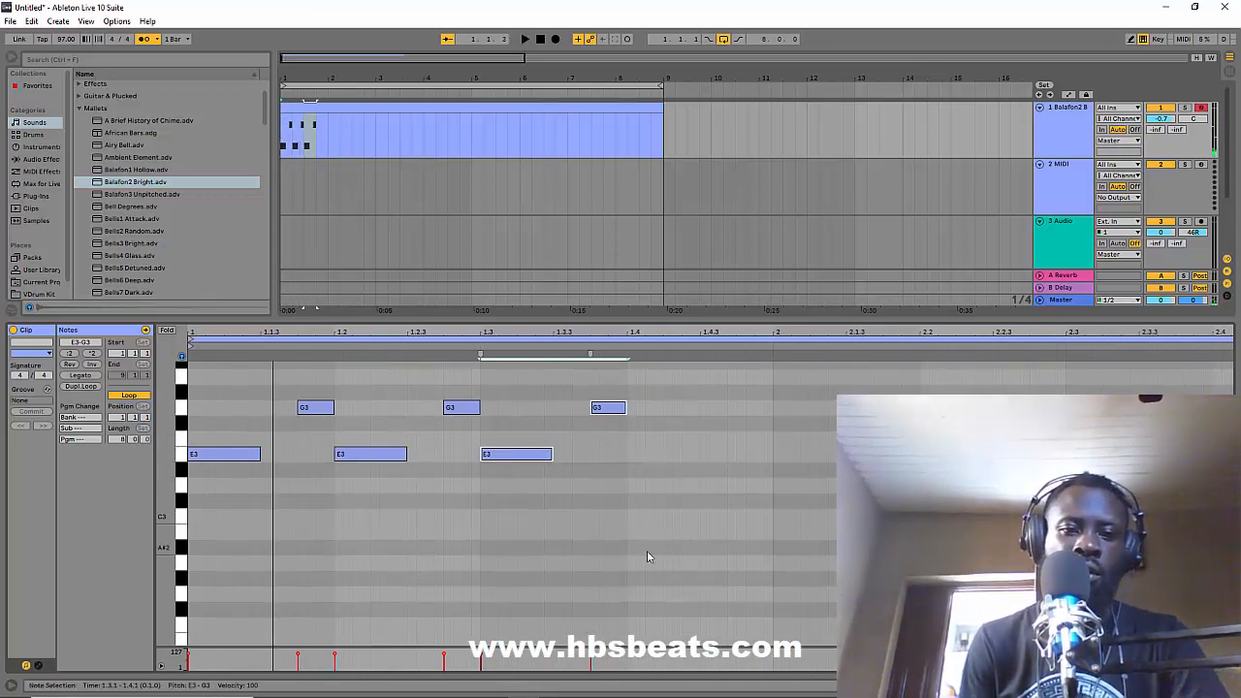
pyautogui.moveTo(646, 553); pyautogui.dragTo(375, 381)
pyautogui.moveTo(384, 458); pyautogui.dragTo(524, 489)
pyautogui.press('space')
pyautogui.click(528, 487)
pyautogui.press('space')
pyautogui.press('space')
pyautogui.press('space')
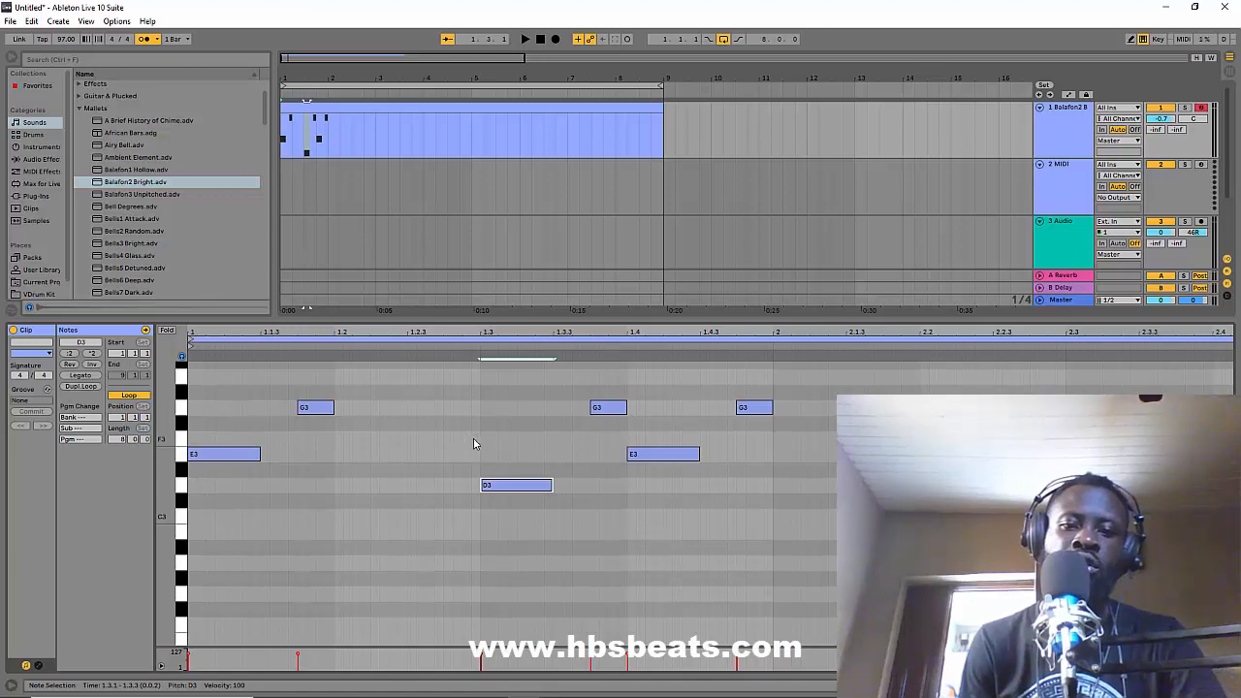
pyautogui.moveTo(473, 444); pyautogui.dragTo(526, 503)
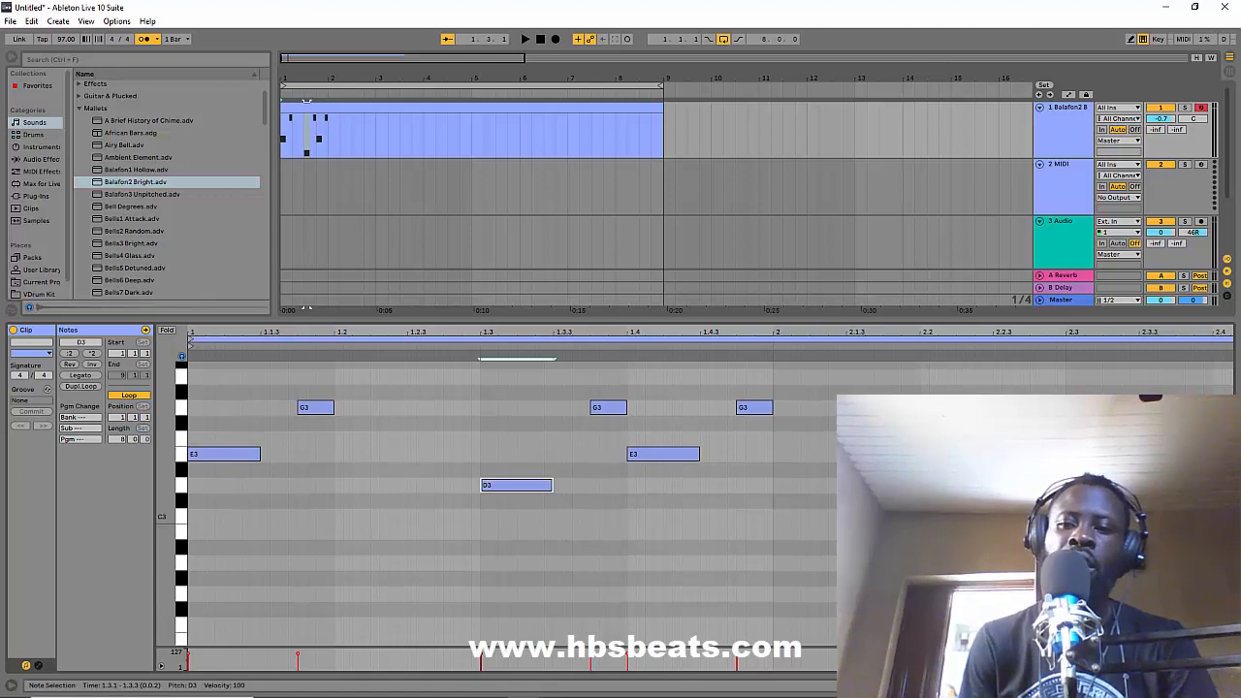
pyautogui.moveTo(695, 332); pyautogui.dragTo(695, 376)
pyautogui.moveTo(695, 528); pyautogui.dragTo(695, 532)
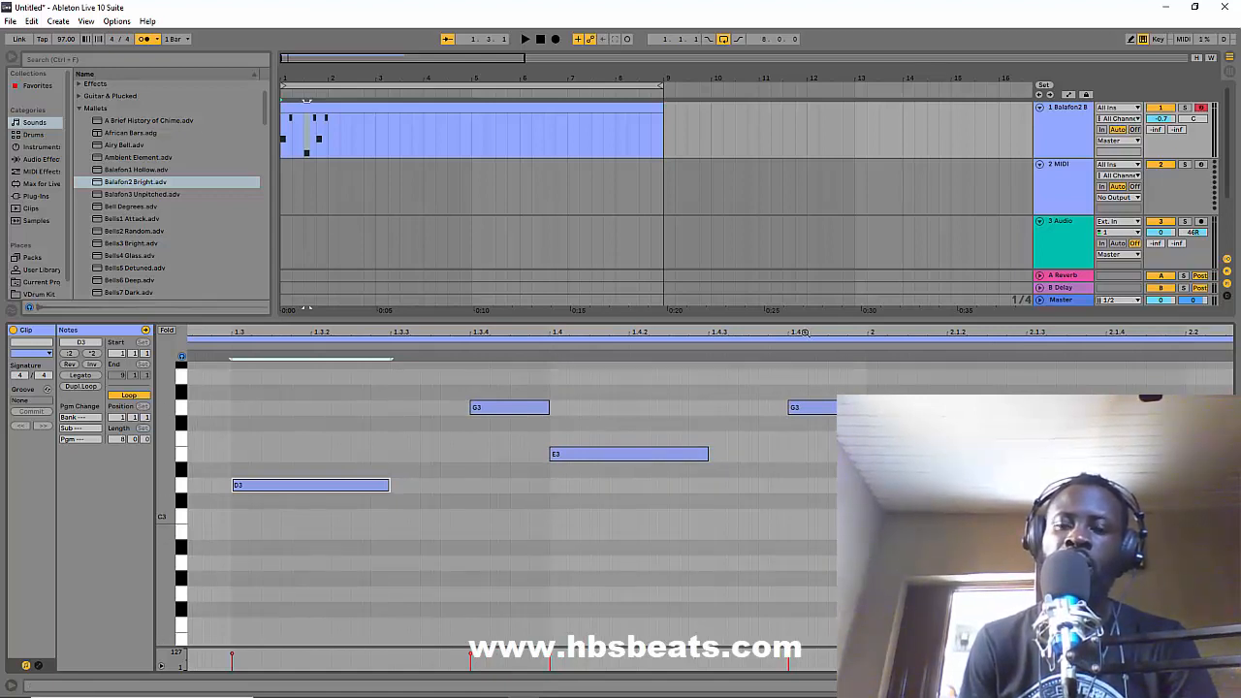
pyautogui.moveTo(804, 331); pyautogui.dragTo(724, 307)
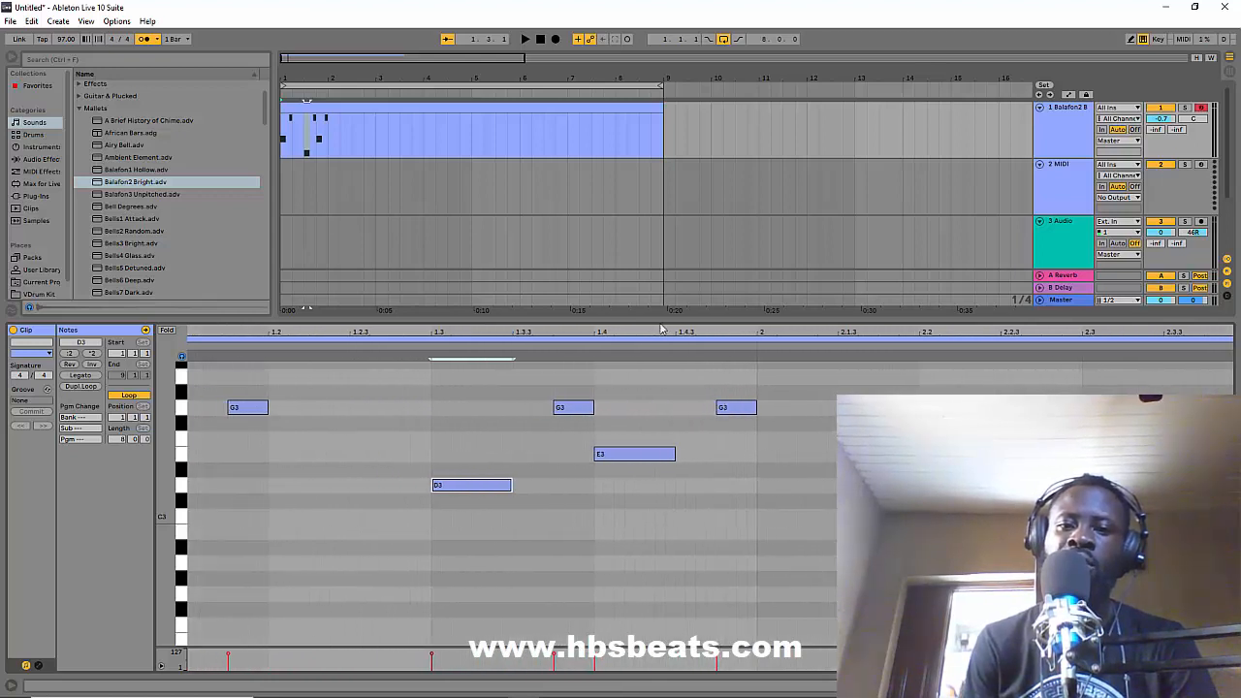
pyautogui.moveTo(627, 331); pyautogui.dragTo(529, 347)
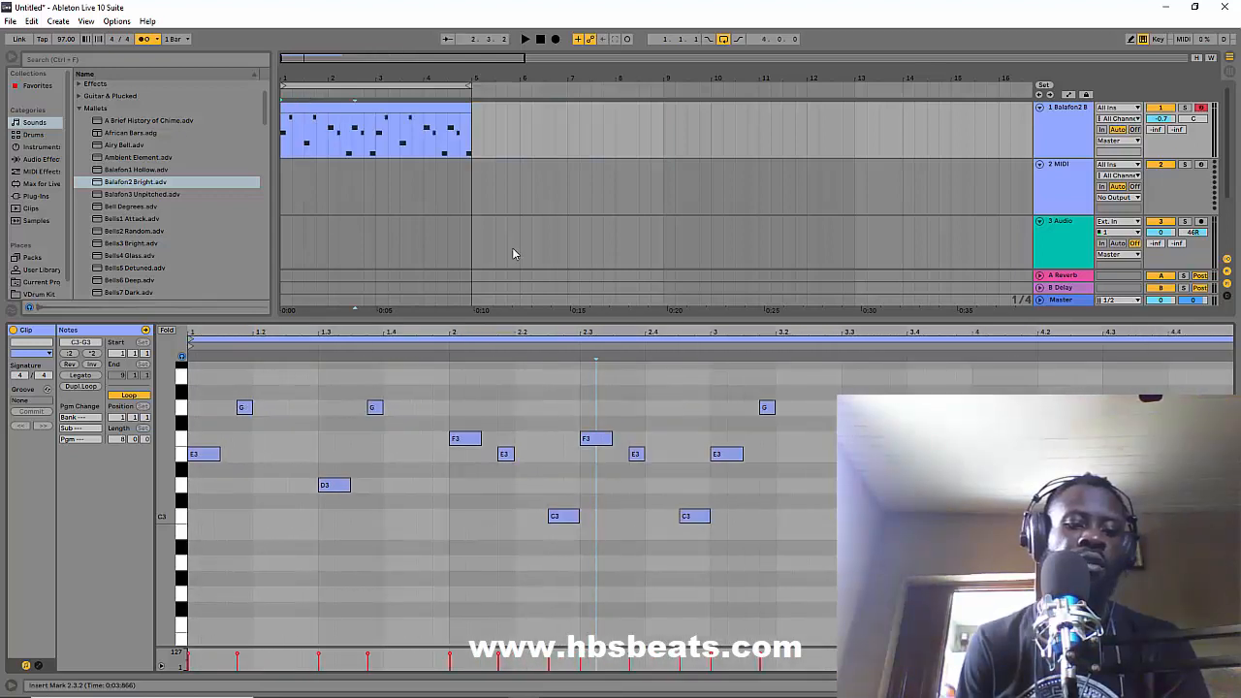
# Step: Switch between the Balafon2 Bright instrument's device controls and the melody clip's notes
pyautogui.hotkey('shift', 'Tab')
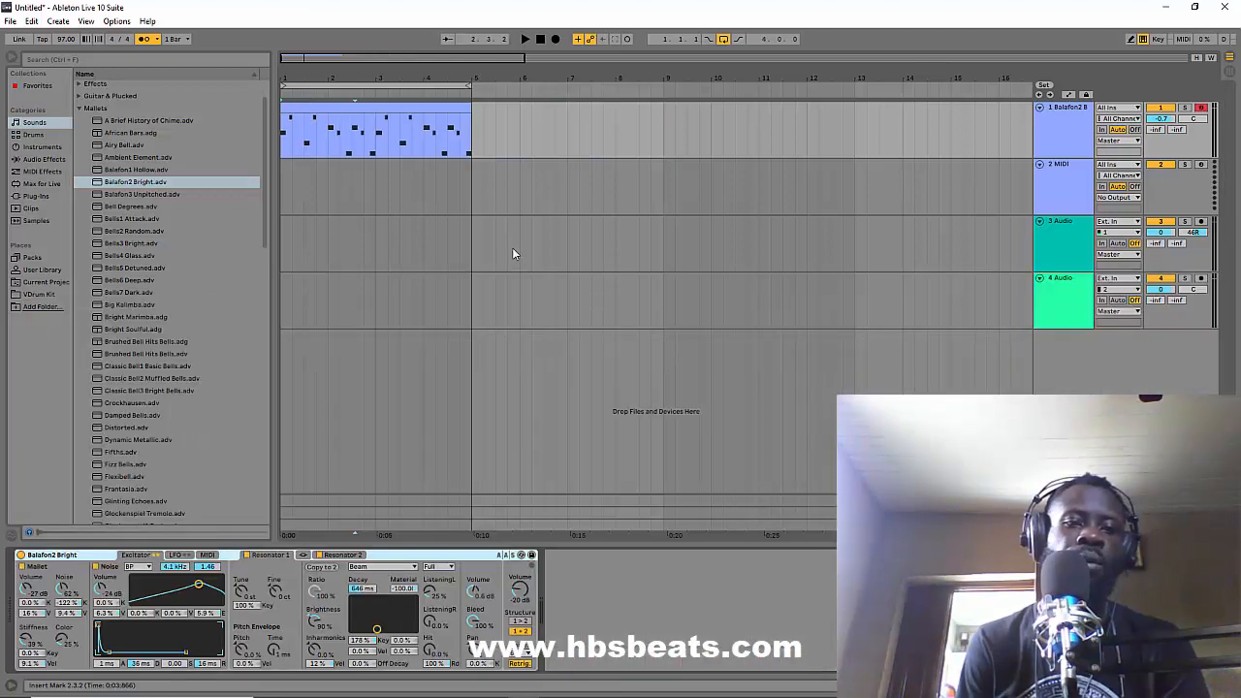
pyautogui.click(399, 94)
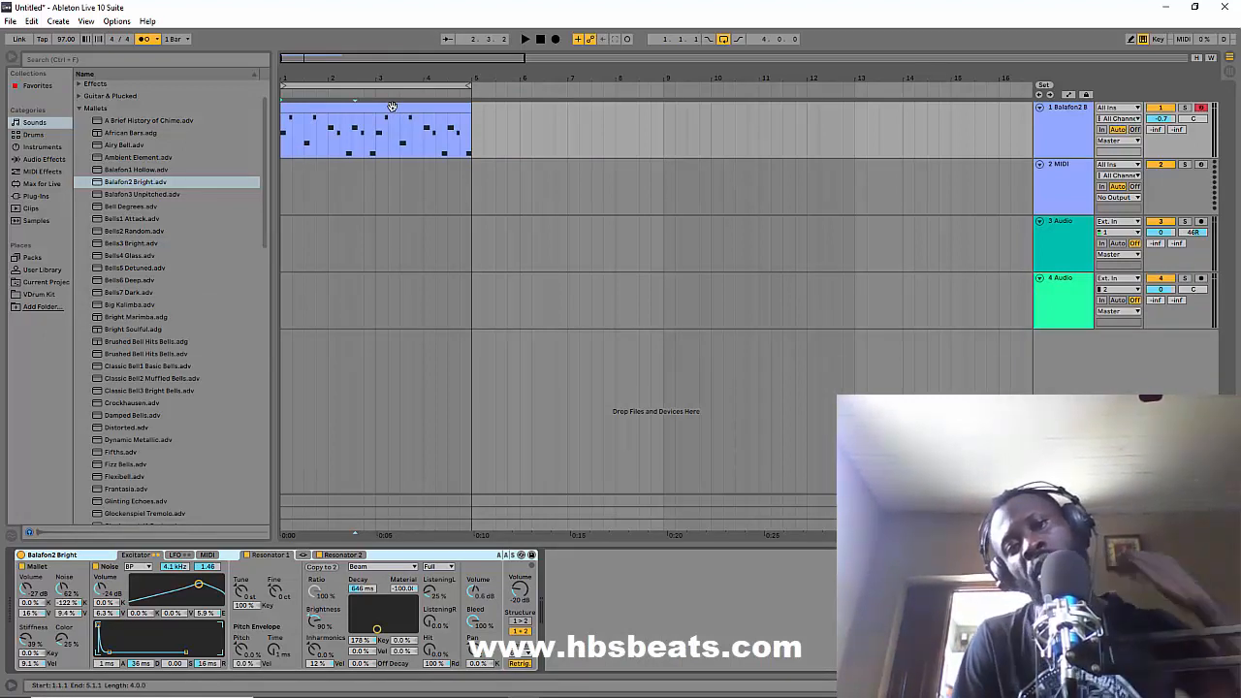
pyautogui.click(389, 108)
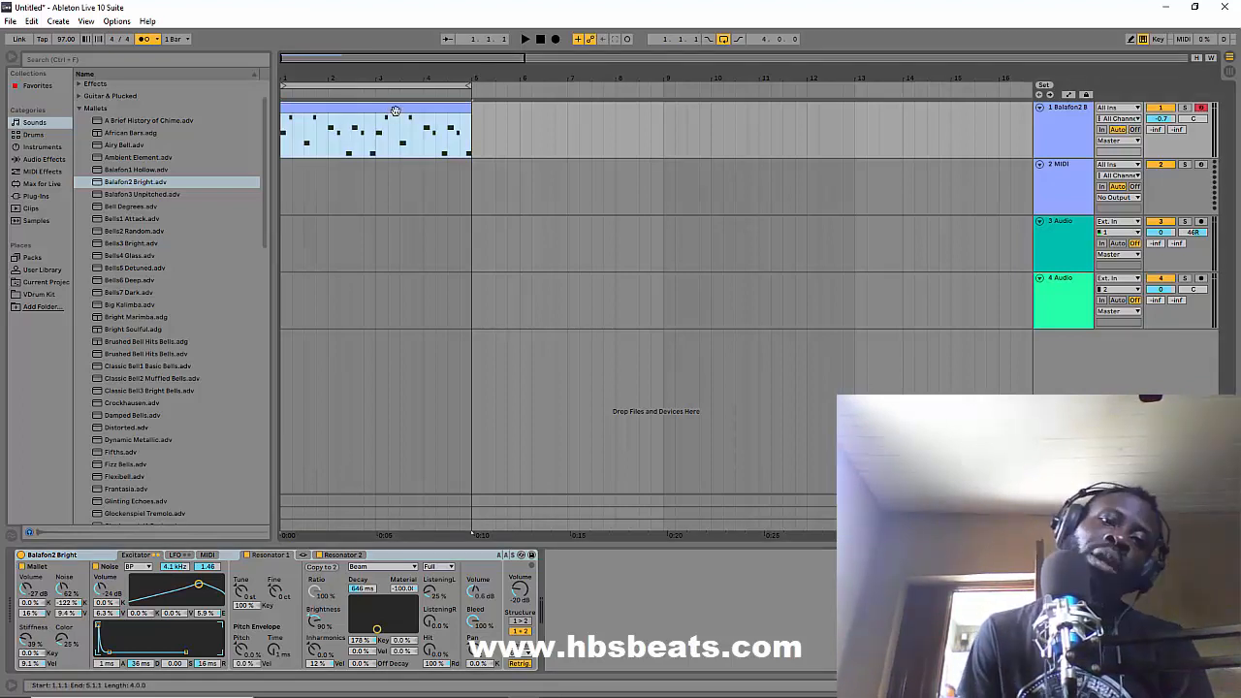
pyautogui.doubleClick(395, 111)
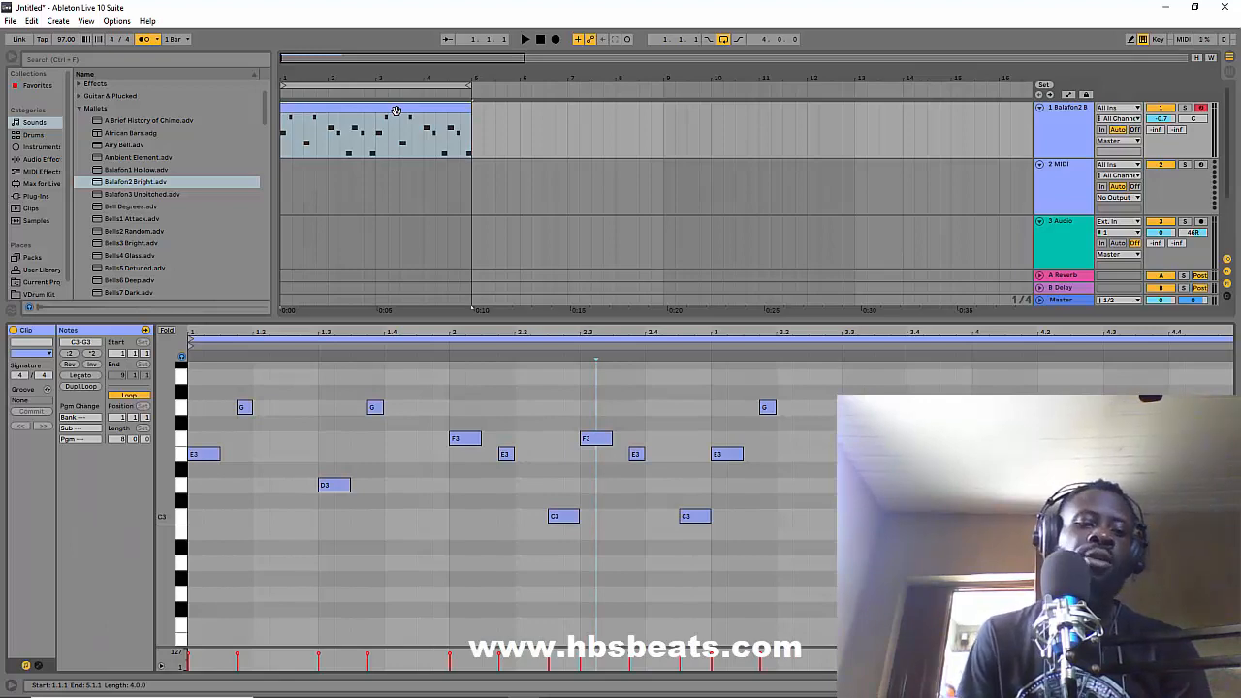
pyautogui.hotkey('shift', 'Tab')
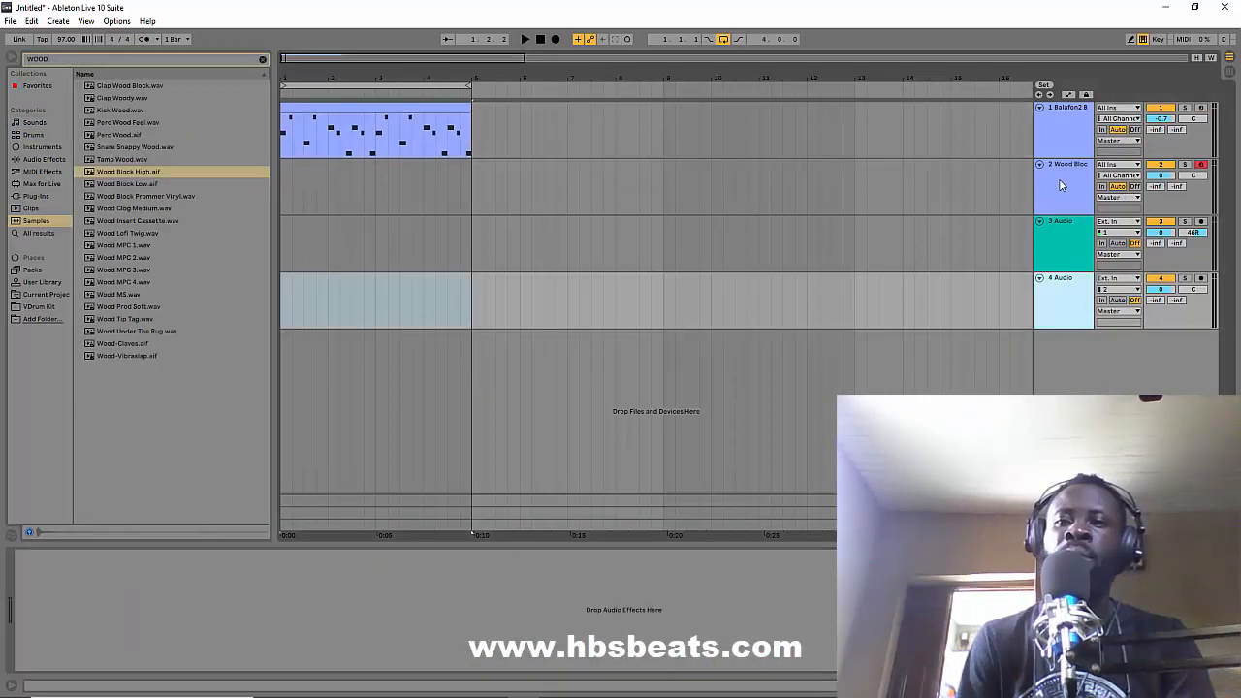
# Step: Insert an empty MIDI clip spanning bars 1 to 4 on the Wood Block track
pyautogui.click(1059, 185)
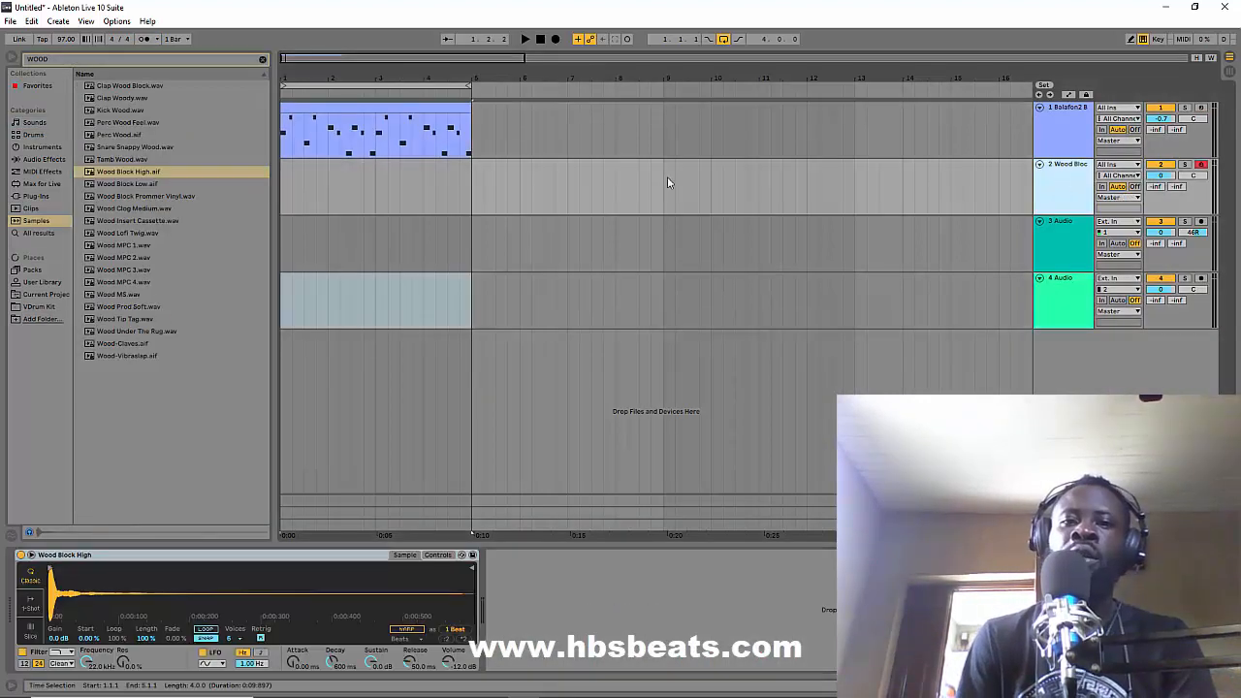
pyautogui.moveTo(478, 194); pyautogui.dragTo(294, 201)
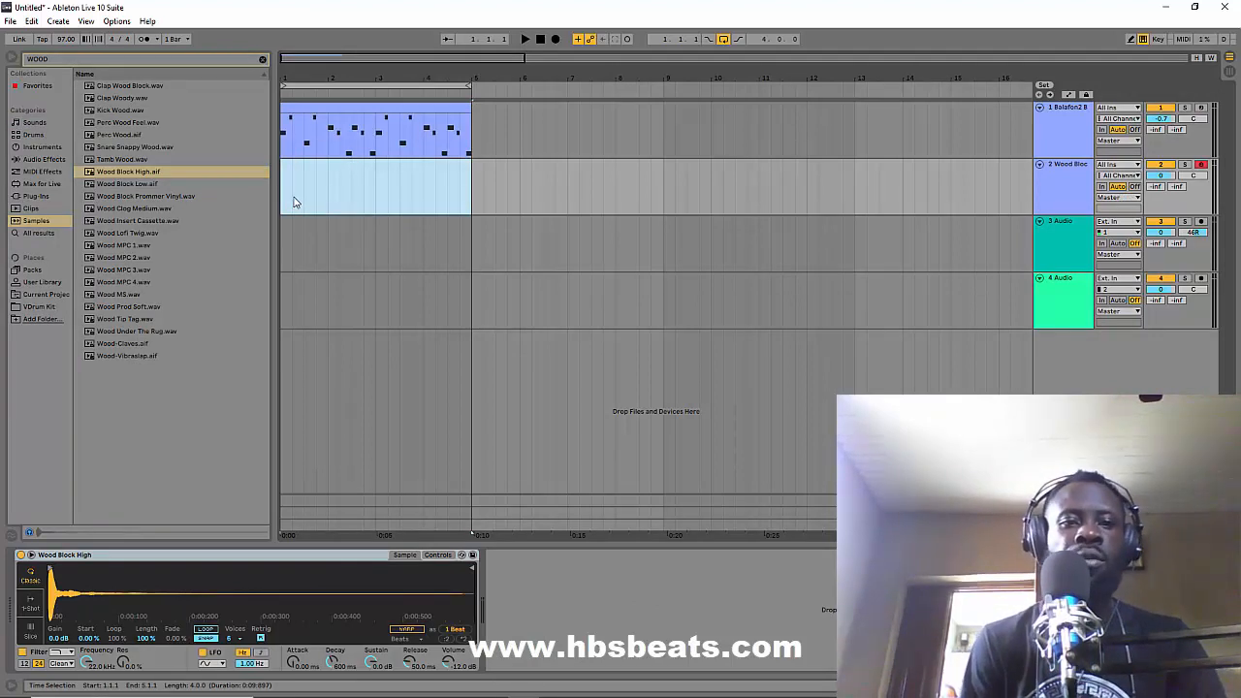
pyautogui.moveTo(295, 201); pyautogui.dragTo(296, 202)
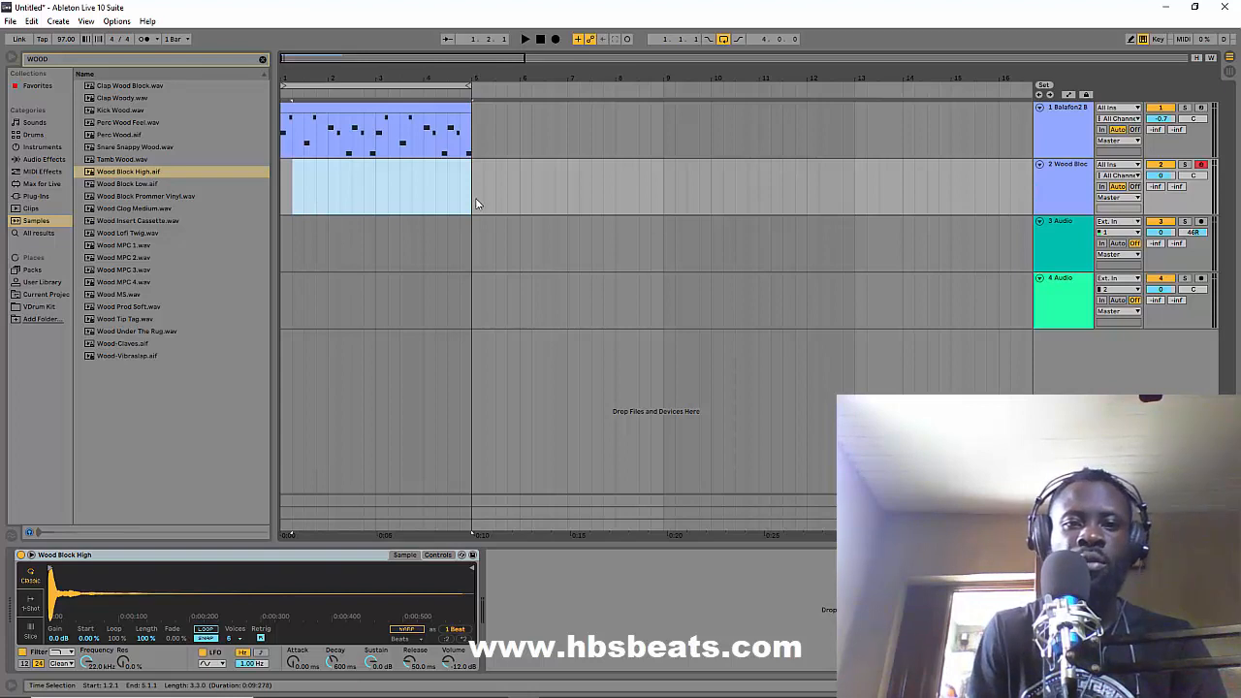
pyautogui.moveTo(473, 206); pyautogui.dragTo(268, 194)
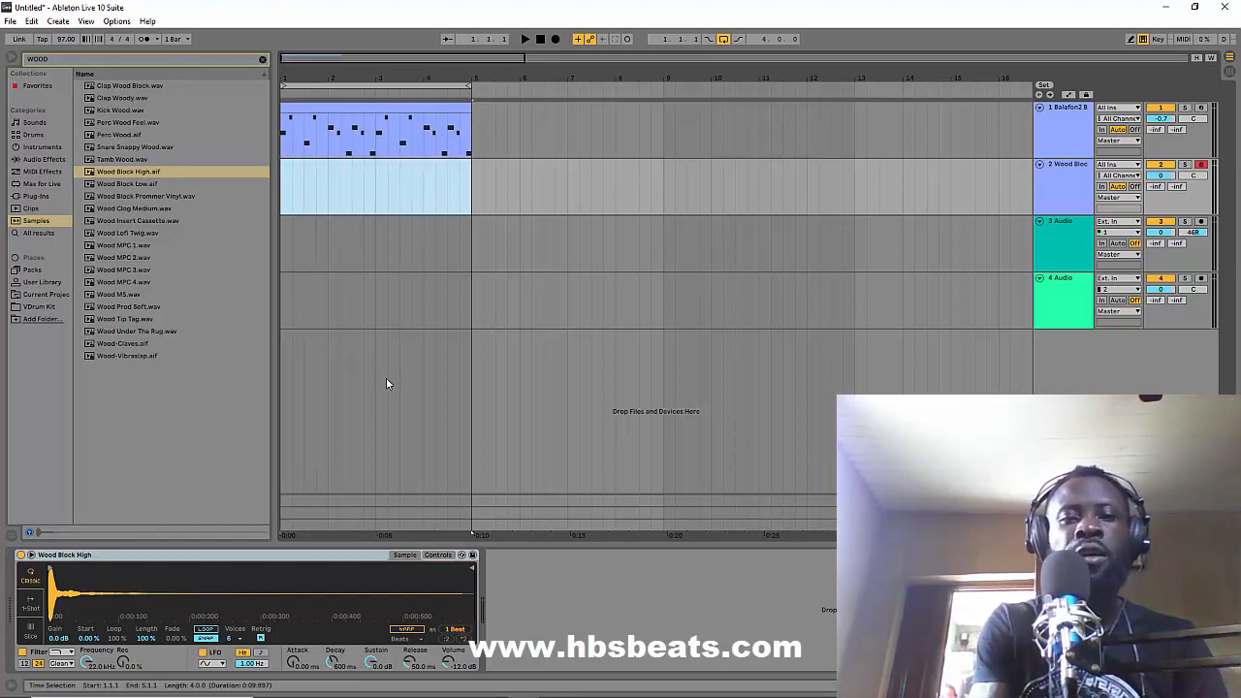
pyautogui.hotkey('ctrl', 'shift', 'm')
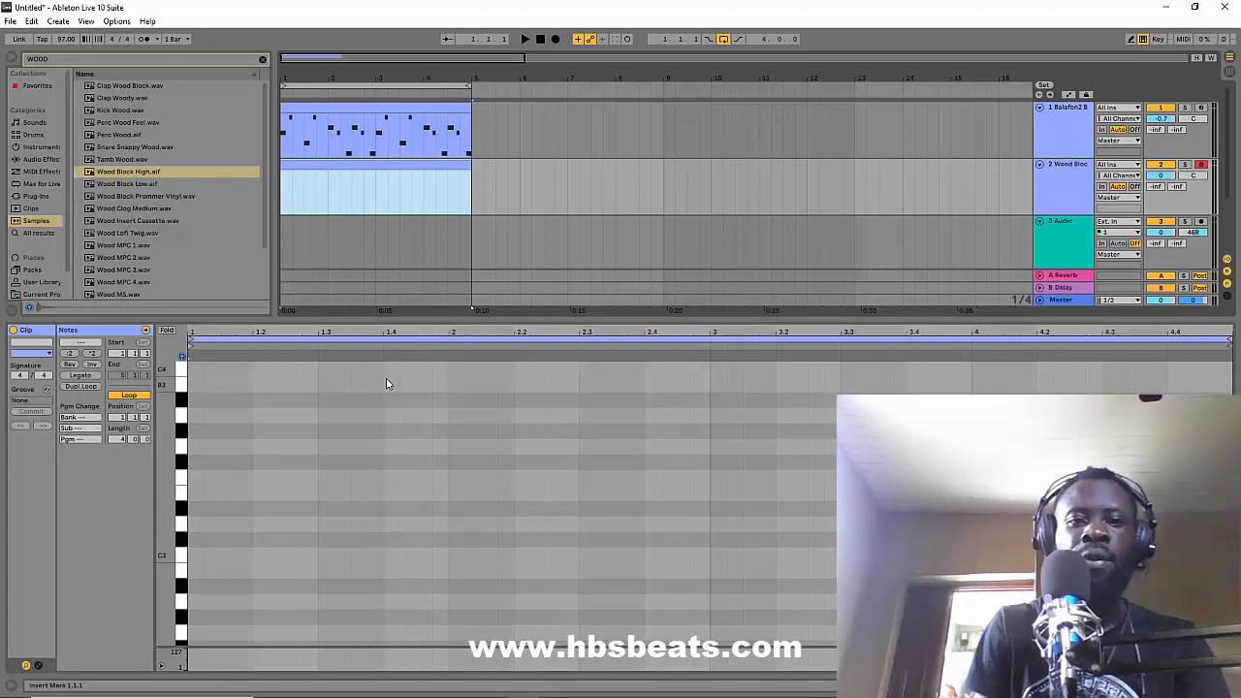
# Step: Add one-sixteenth C3 notes at 1.1.1, 1.1.4, 1.2.3 and 1.3.3 in the wood block clip and audition them
pyautogui.scroll(-5, 224, 552)
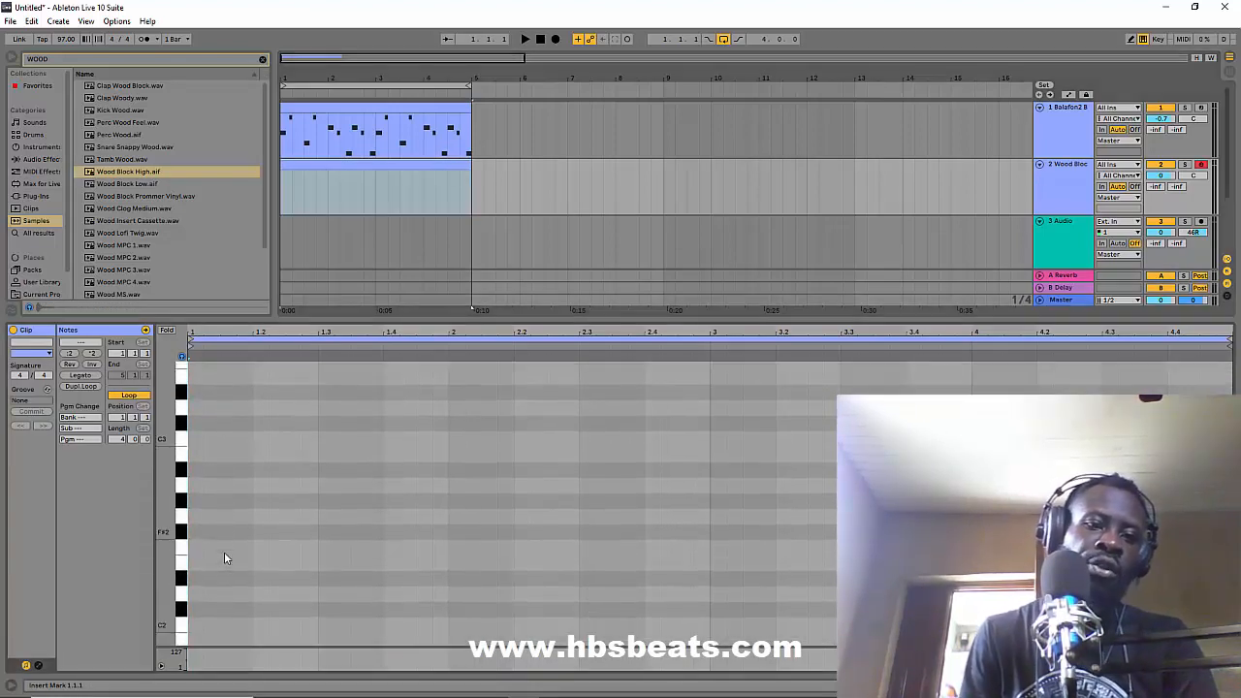
pyautogui.scroll(1, 224, 558)
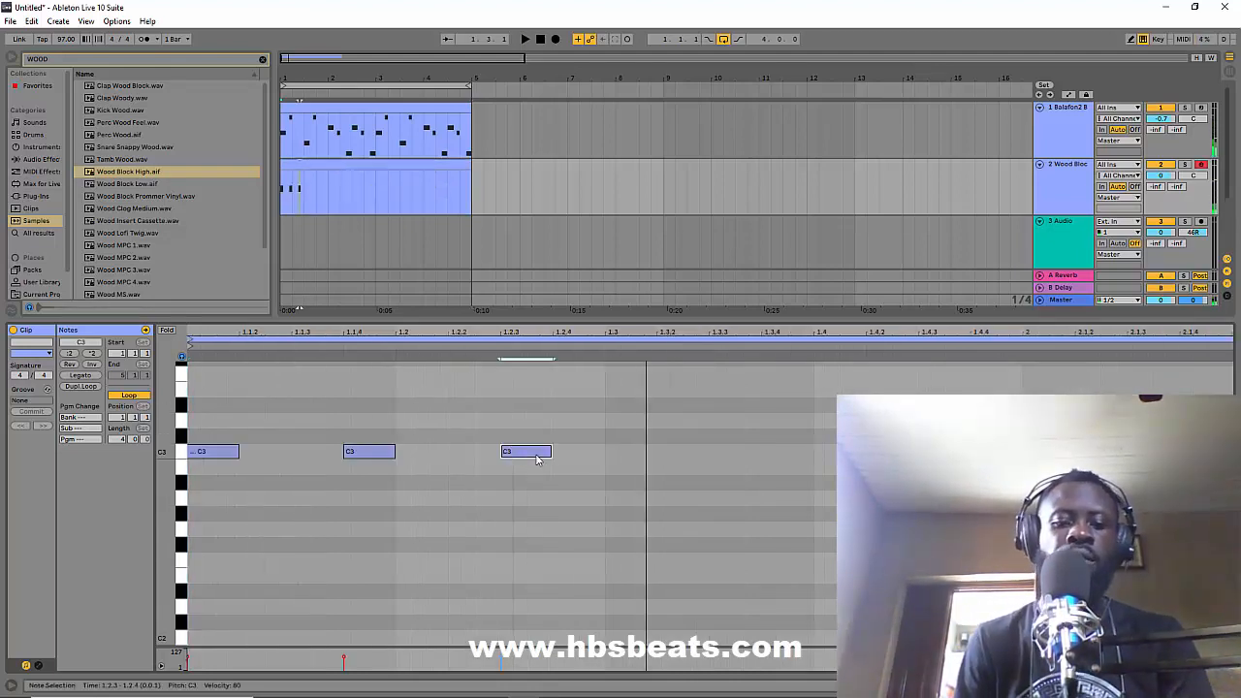
pyautogui.doubleClick(578, 452)
pyautogui.moveTo(585, 462); pyautogui.dragTo(738, 458)
pyautogui.press('space')
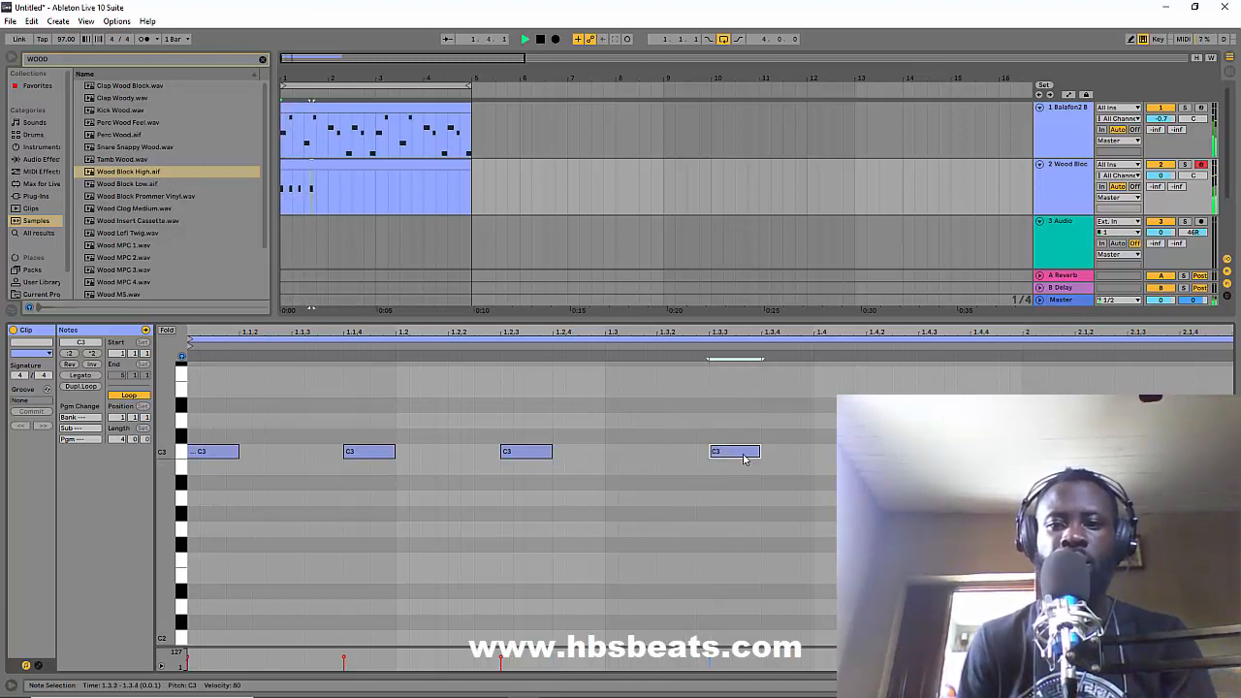
pyautogui.press('space')
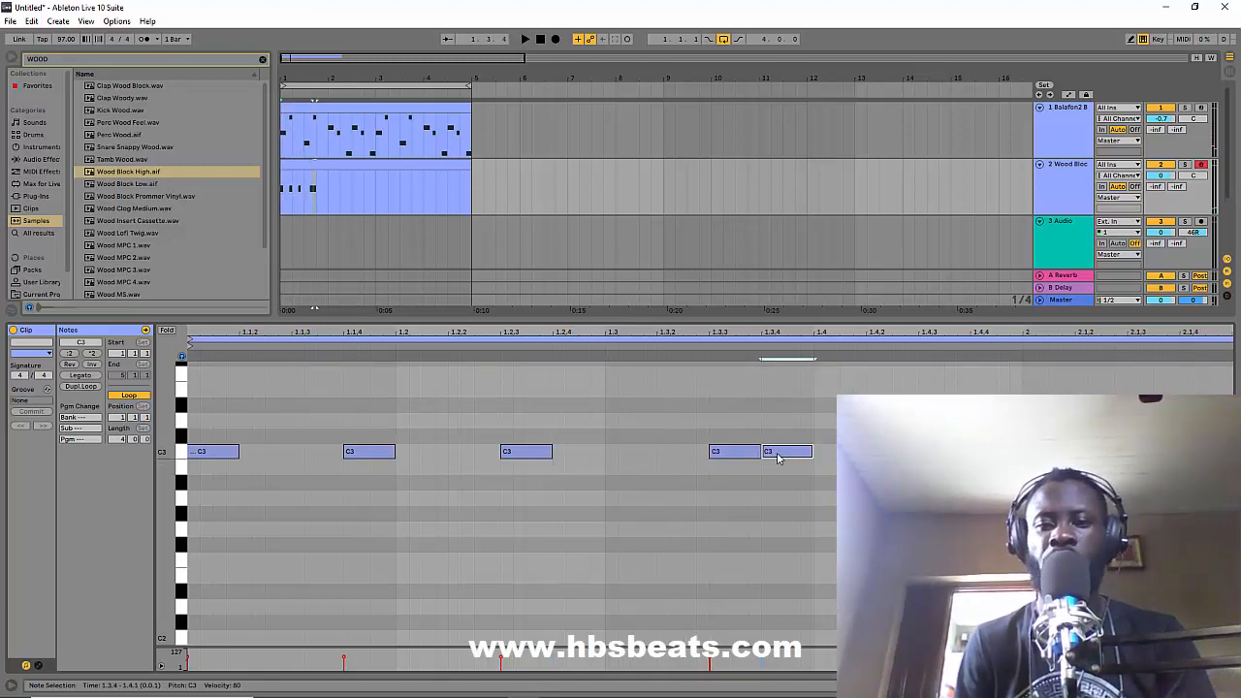
# Step: Place a C3 note at 1.4.1, audition it, and extend it one beat to the end of the first bar
pyautogui.press('space')
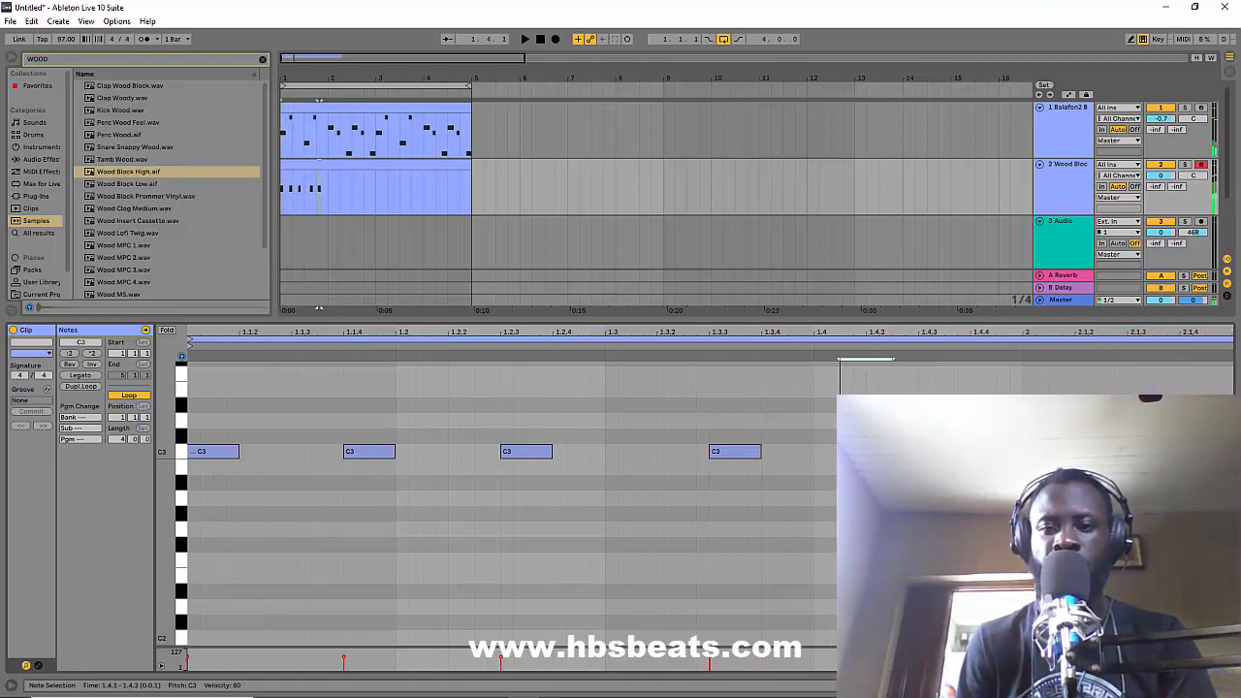
pyautogui.doubleClick(826, 453)
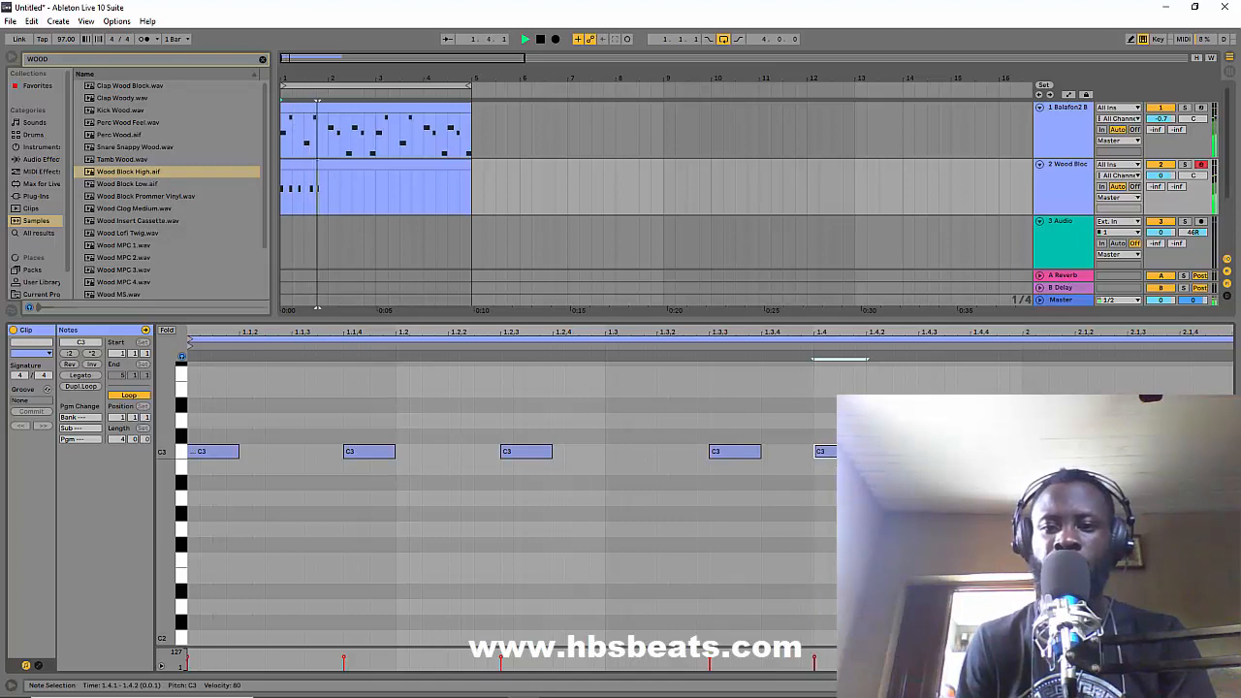
pyautogui.press('space')
pyautogui.moveTo(866, 451); pyautogui.dragTo(1026, 452)
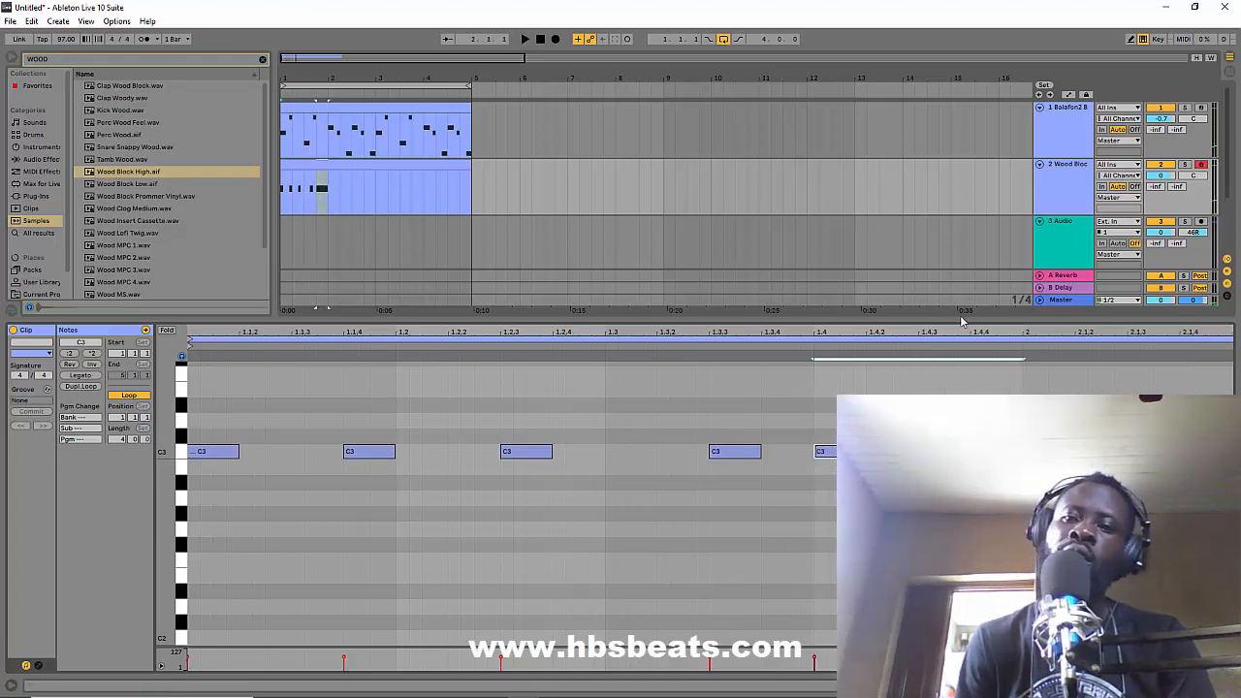
# Step: Select all five wood block notes in bar 1, duplicate them three times to fill the four-bar clip, and play the result
pyautogui.moveTo(966, 332); pyautogui.dragTo(966, 223)
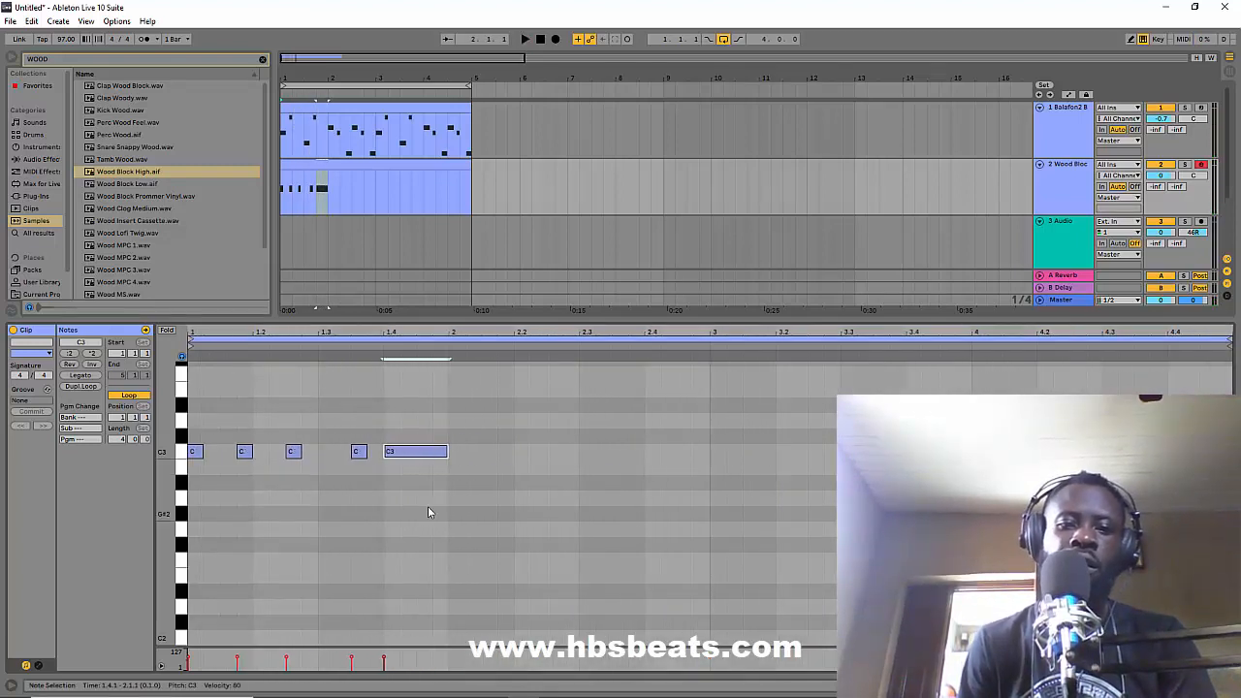
pyautogui.moveTo(437, 477); pyautogui.dragTo(110, 380)
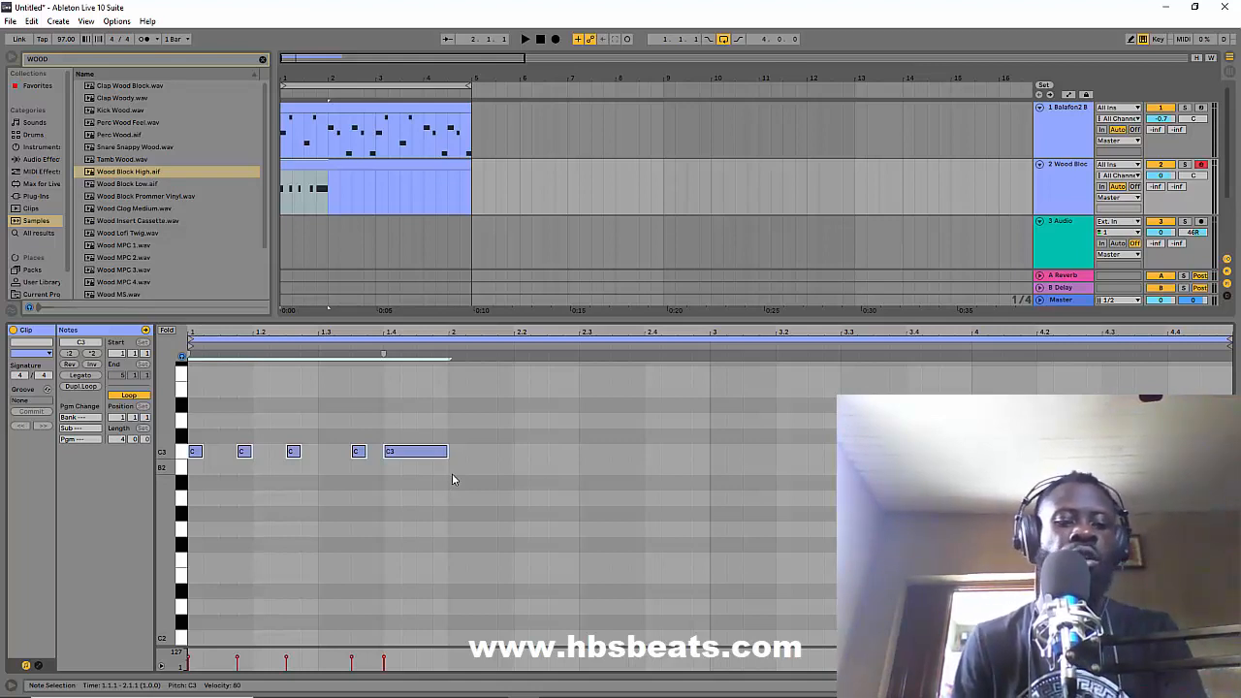
pyautogui.hotkey('ctrl', 'd')
pyautogui.hotkey('ctrl', 'd')
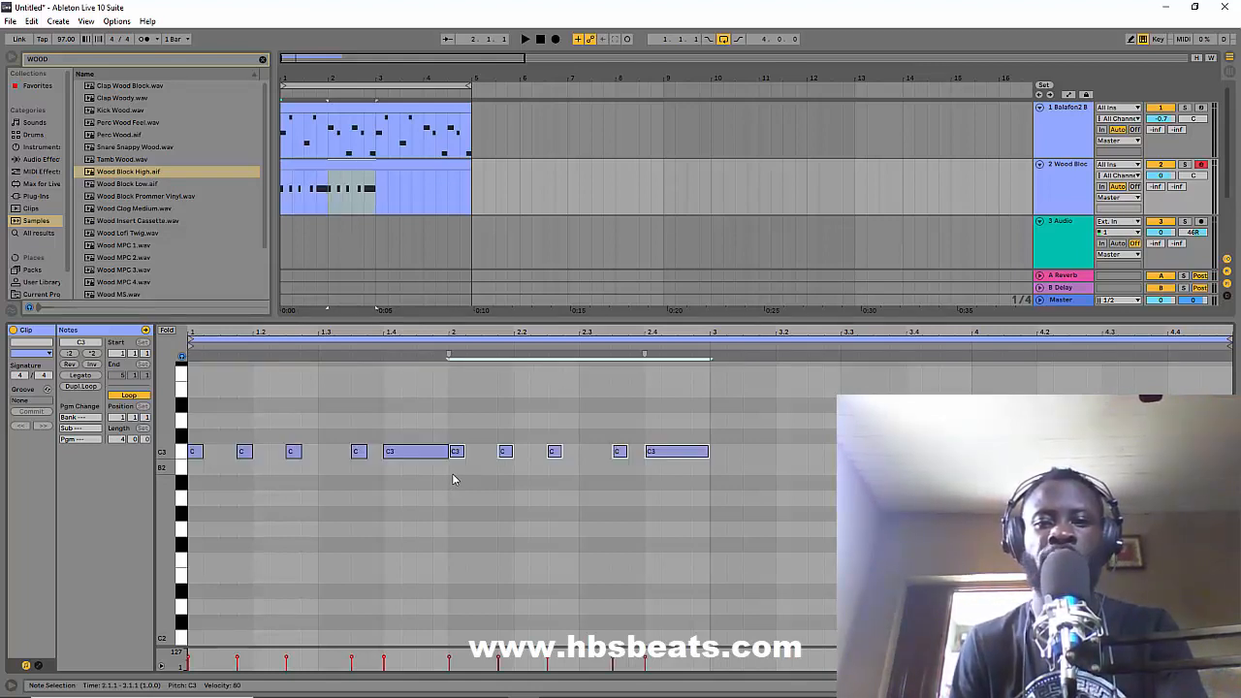
pyautogui.hotkey('ctrl', 'd')
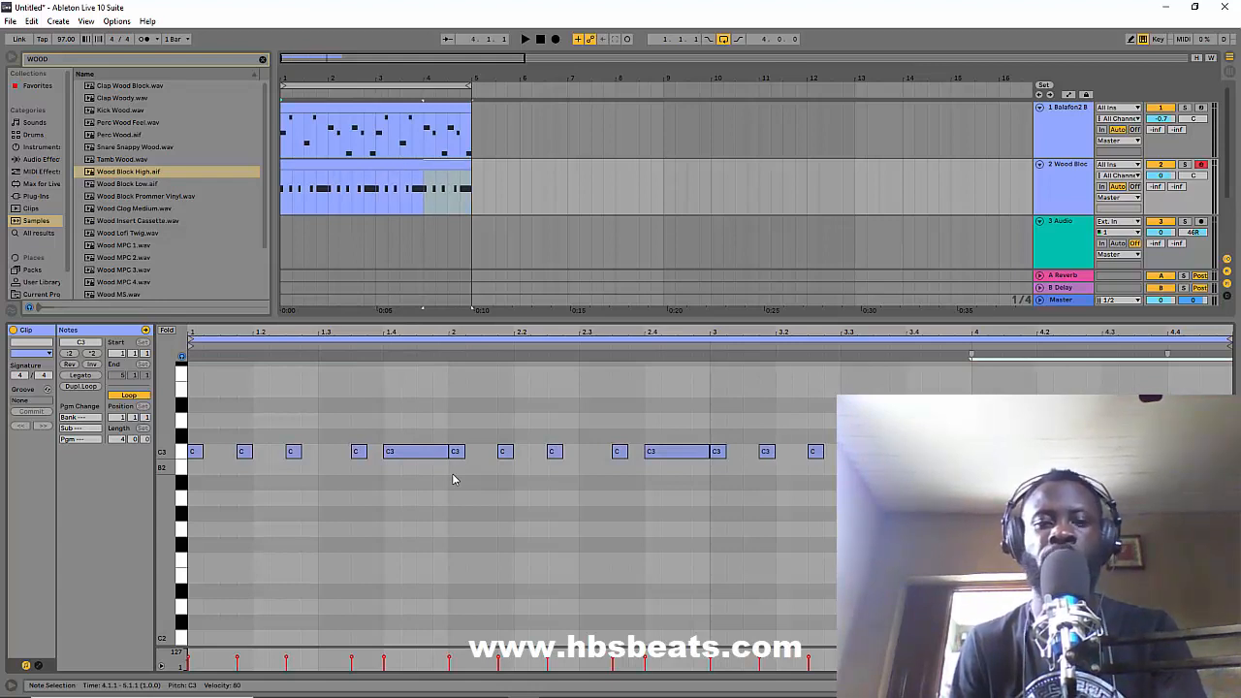
pyautogui.press('space')
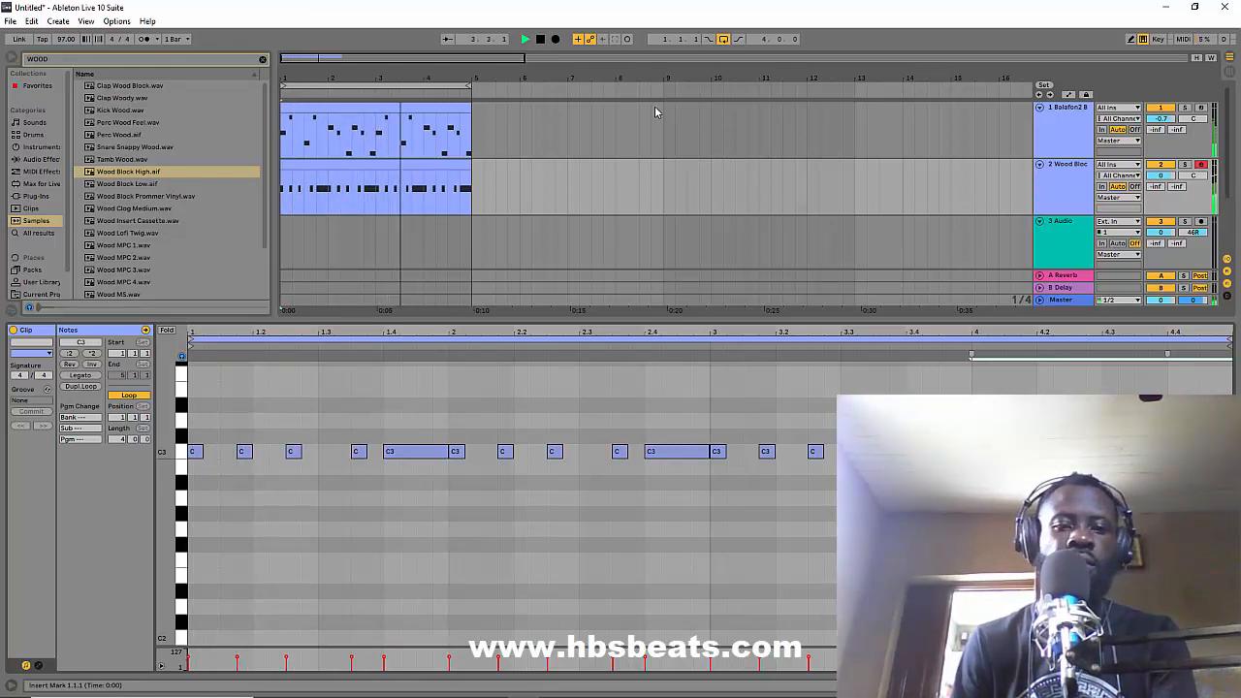
# Step: Insert a new MIDI track and move it directly below the Wood Block track
pyautogui.hotkey('shift', 'Tab')
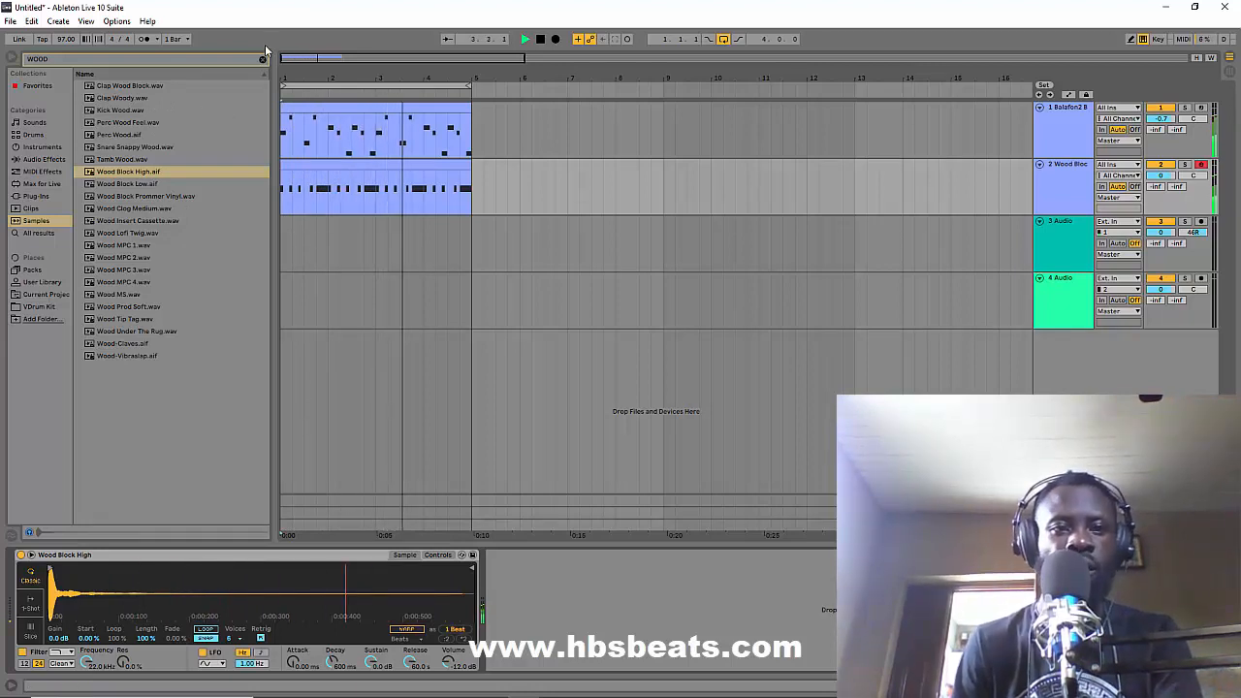
pyautogui.click(1072, 185)
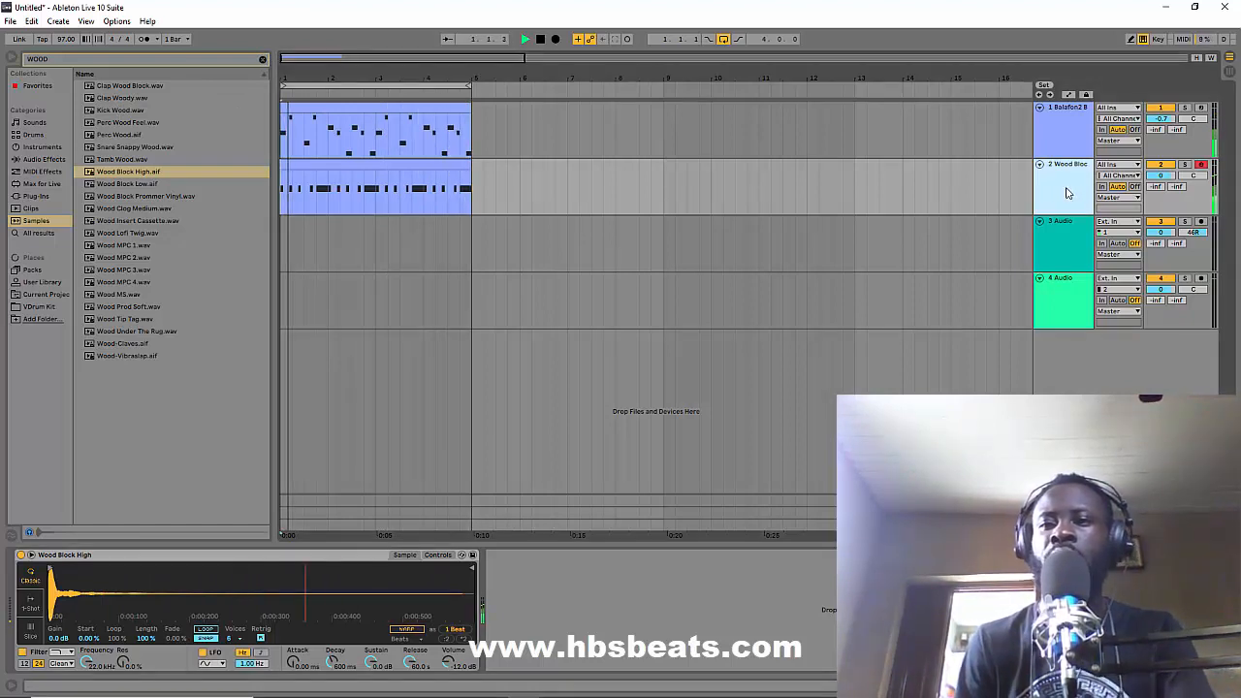
pyautogui.click(1060, 278)
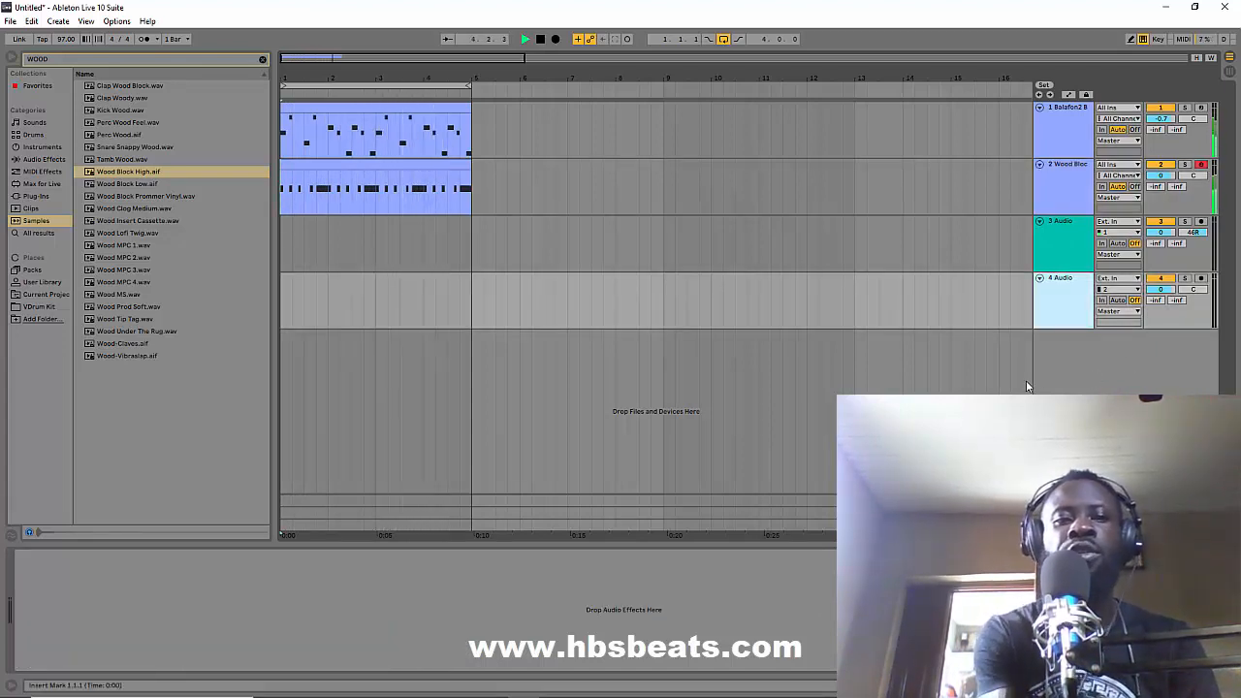
pyautogui.hotkey('ctrl', 'shift', 't')
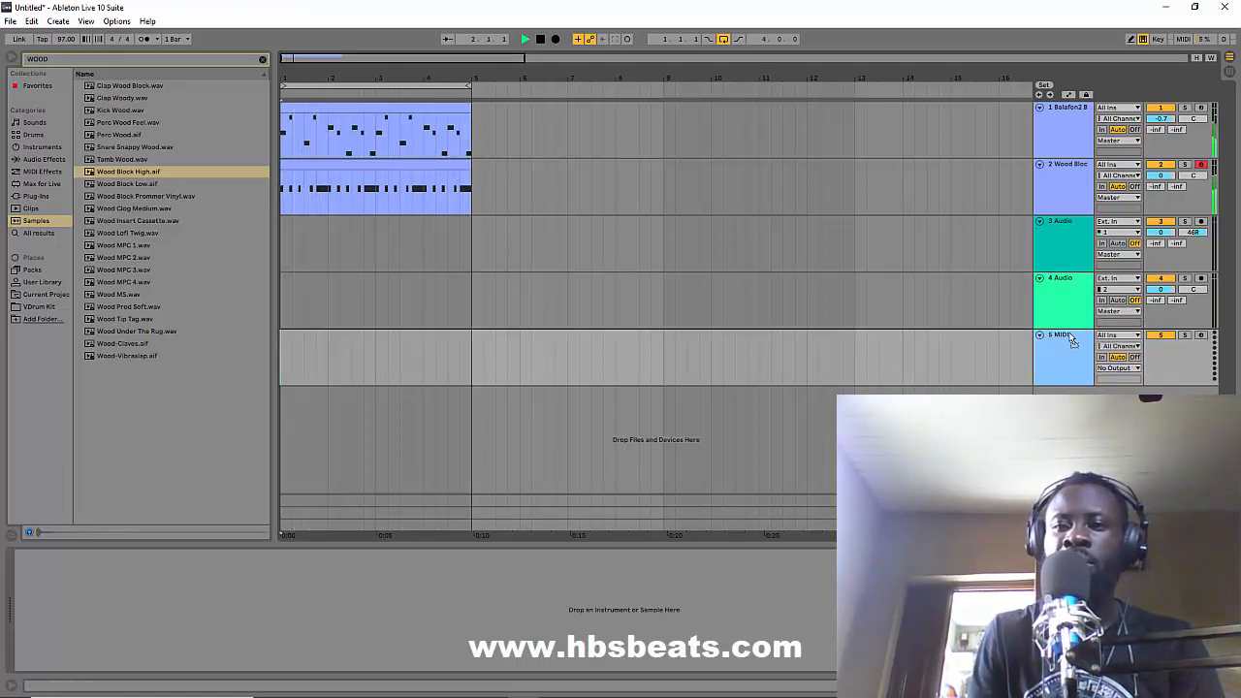
pyautogui.moveTo(1062, 248); pyautogui.dragTo(1061, 244)
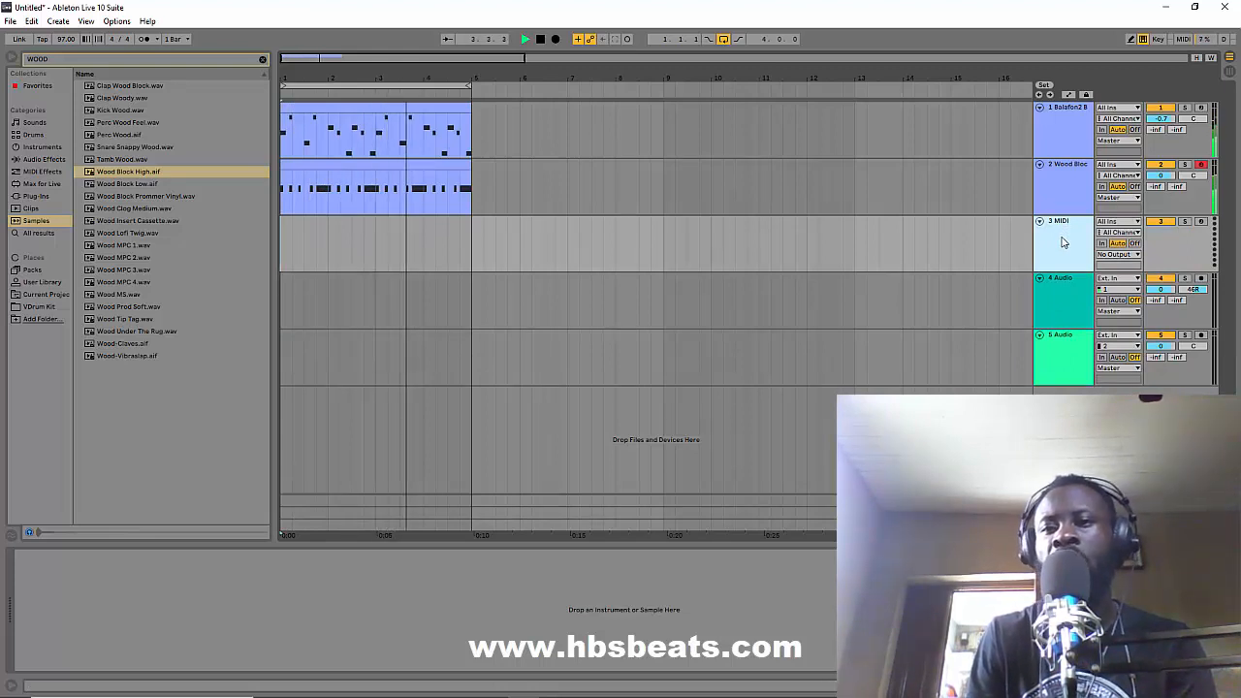
# Step: Duplicate the empty MIDI track repeatedly until the MIDI tracks run through track 12
pyautogui.hotkey('ctrl', 'd')
pyautogui.hotkey('ctrl', 'd')
pyautogui.hotkey('ctrl', 'd')
pyautogui.hotkey('ctrl', 'd')
pyautogui.hotkey('ctrl', 'd')
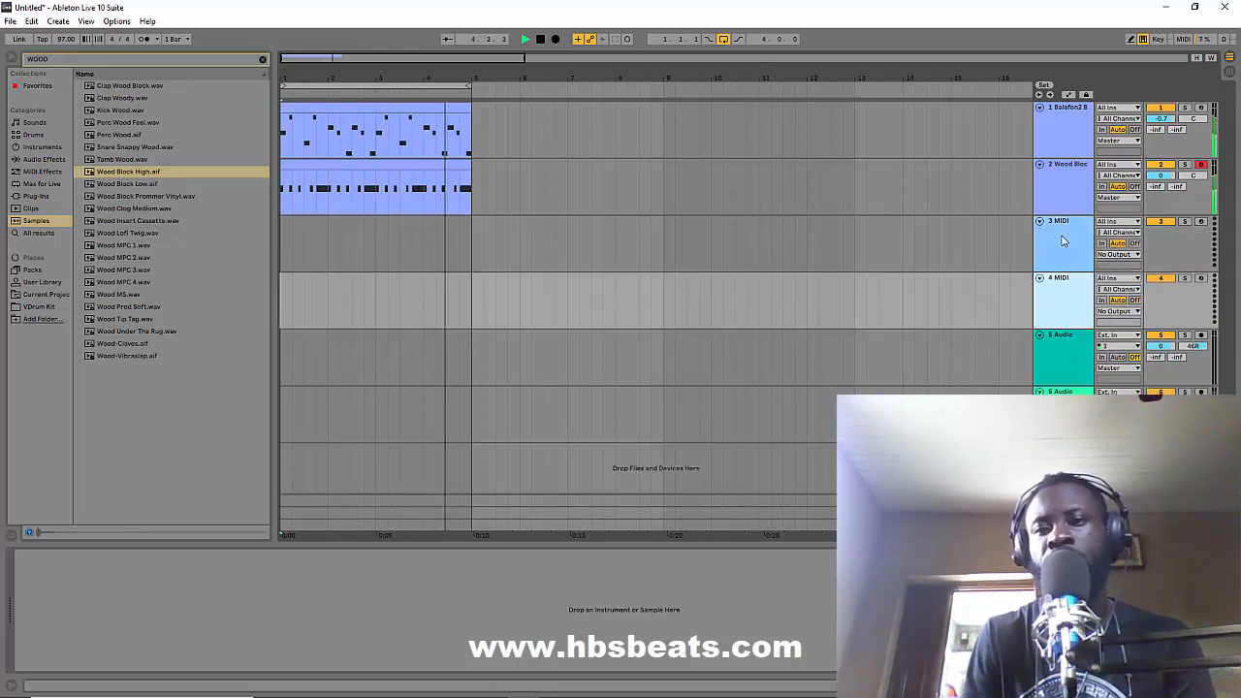
pyautogui.scroll(5, 1060, 238)
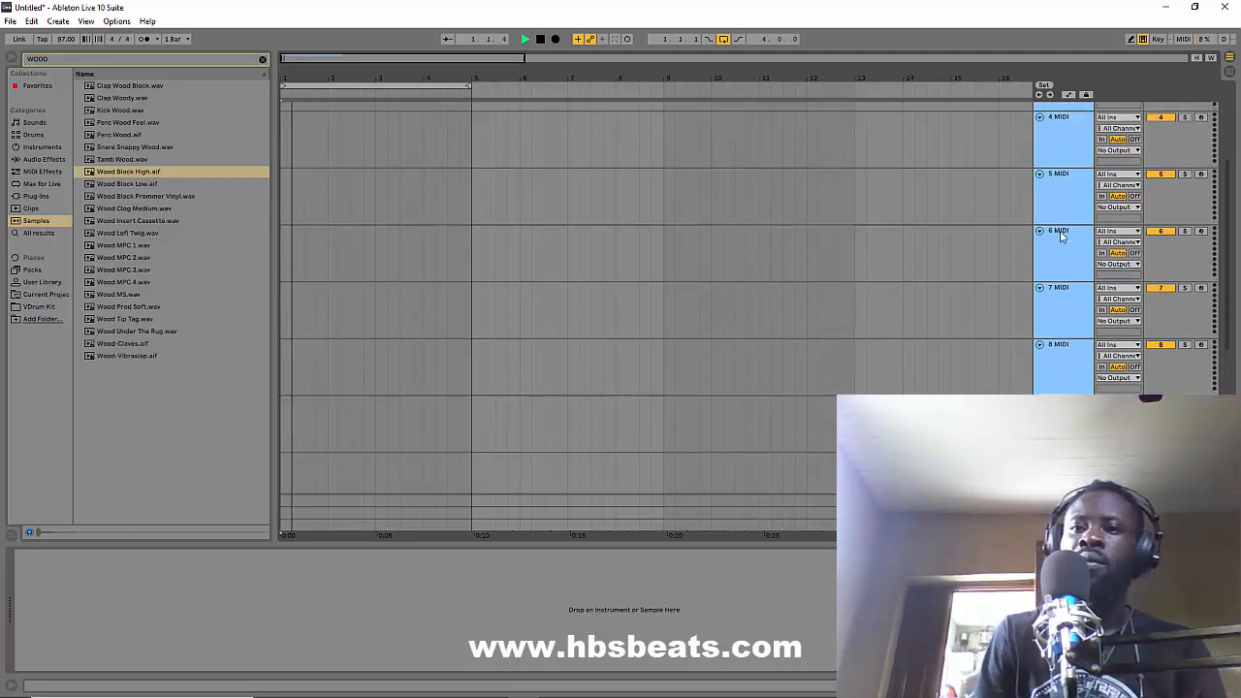
# Step: Select MIDI track 3, audition Perc Wood.aif and Perc Wood Feel.wav against the playing beat, and stop playback
pyautogui.click(1071, 228)
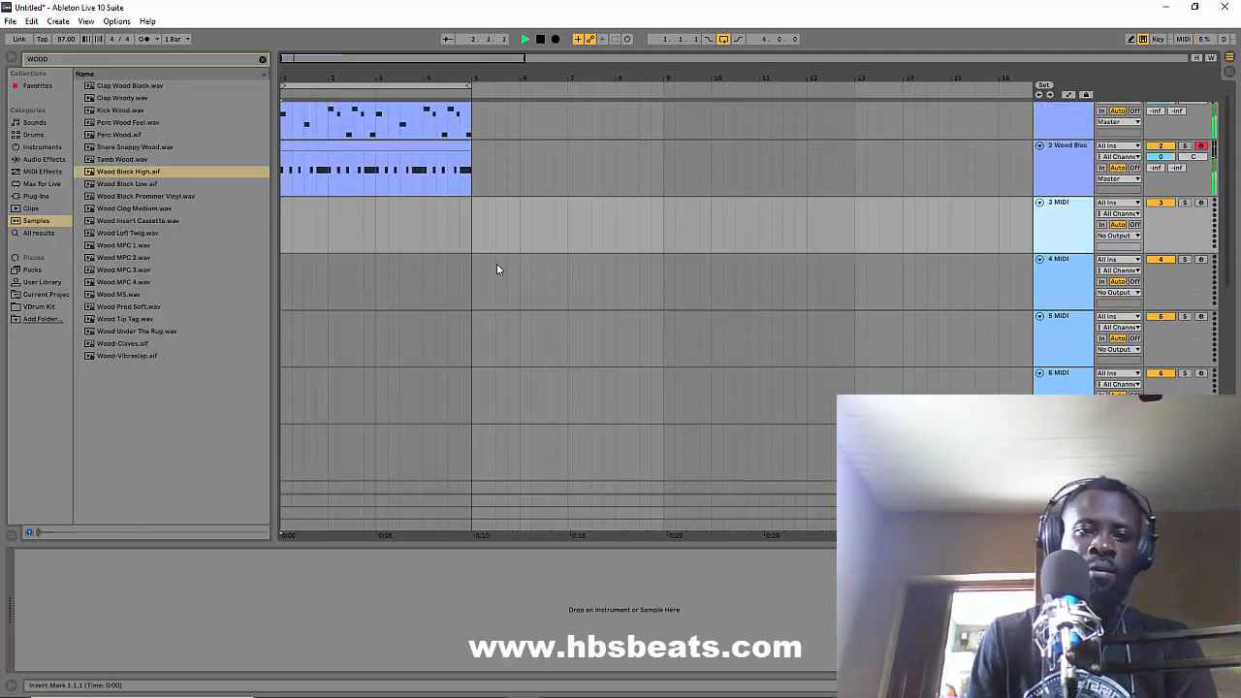
pyautogui.click(136, 135)
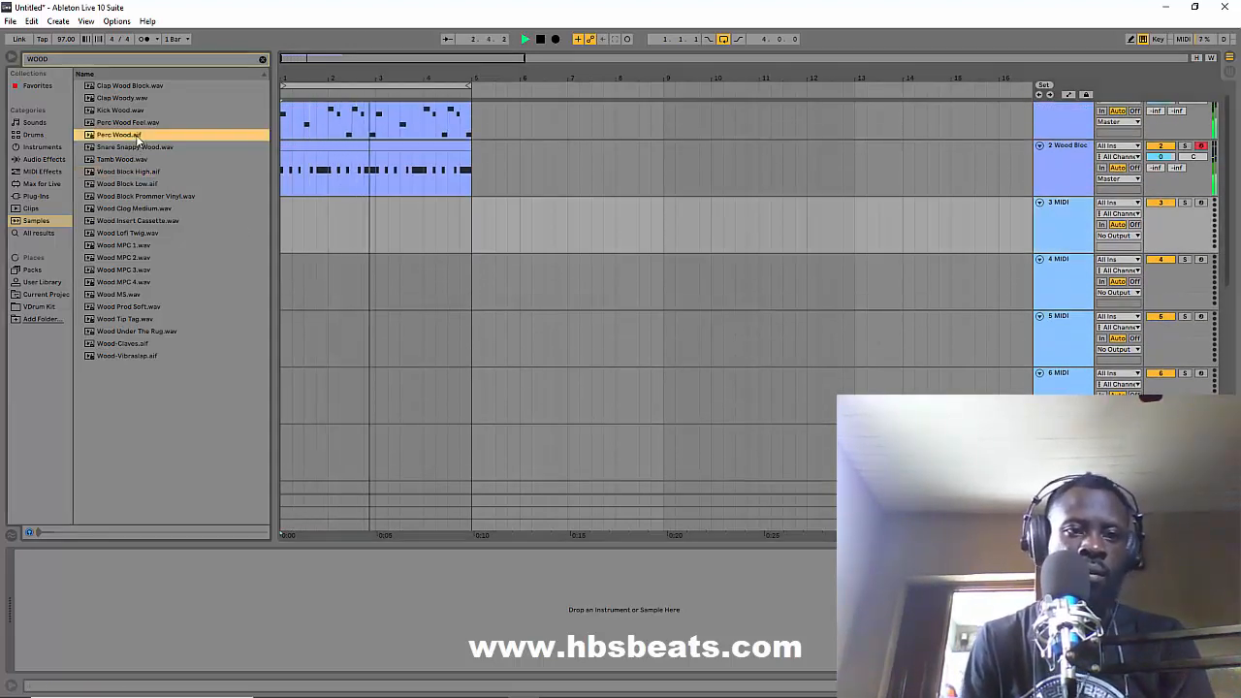
pyautogui.click(135, 122)
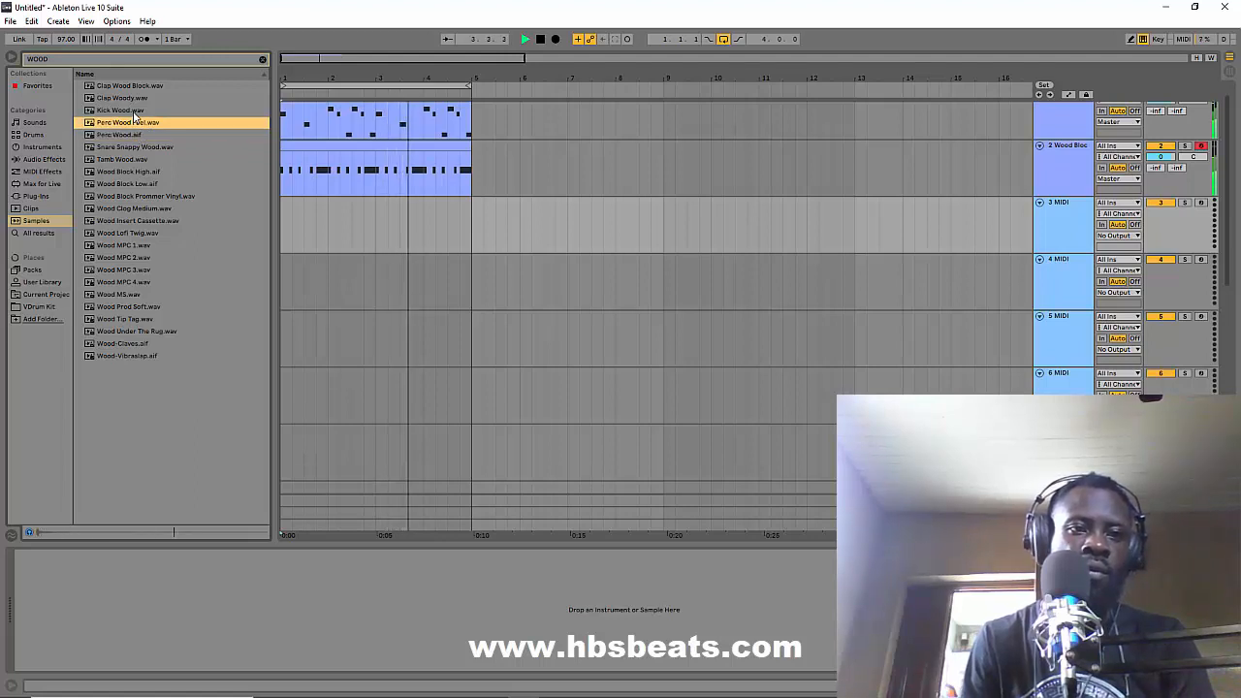
pyautogui.press('space')
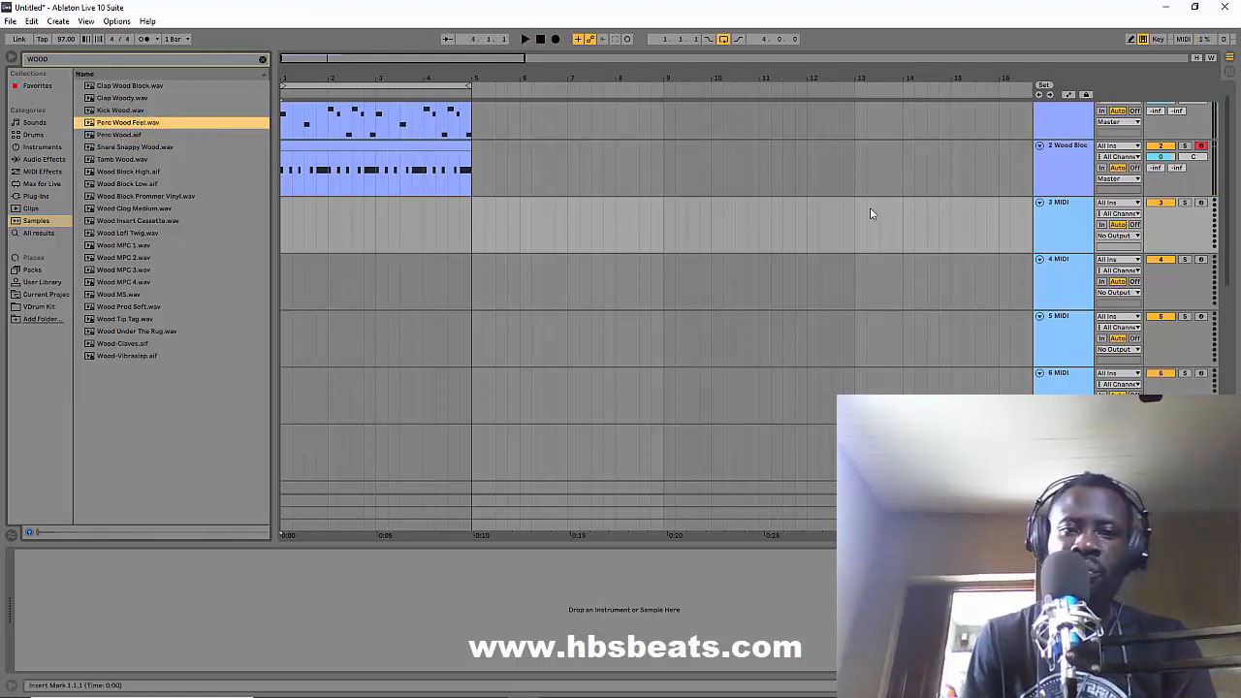
# Step: Load Perc Wood Feel.wav onto MIDI track 3 and set its release to 60.0 s
pyautogui.click(1086, 231)
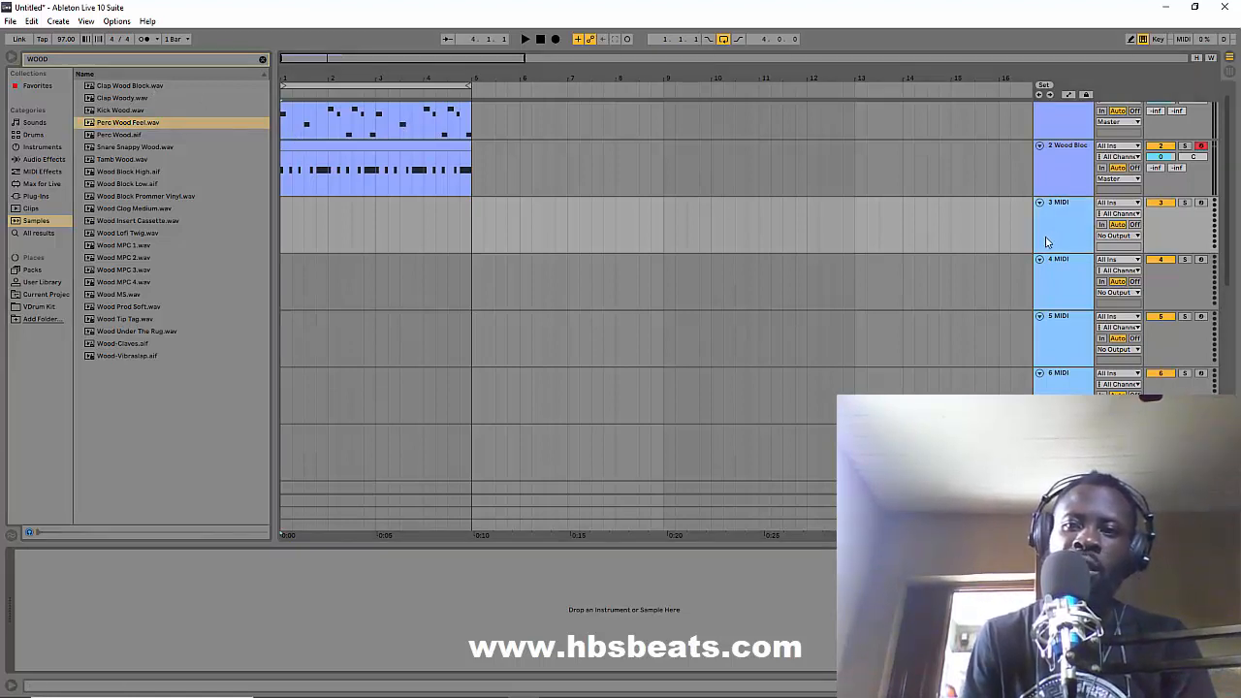
pyautogui.doubleClick(162, 122)
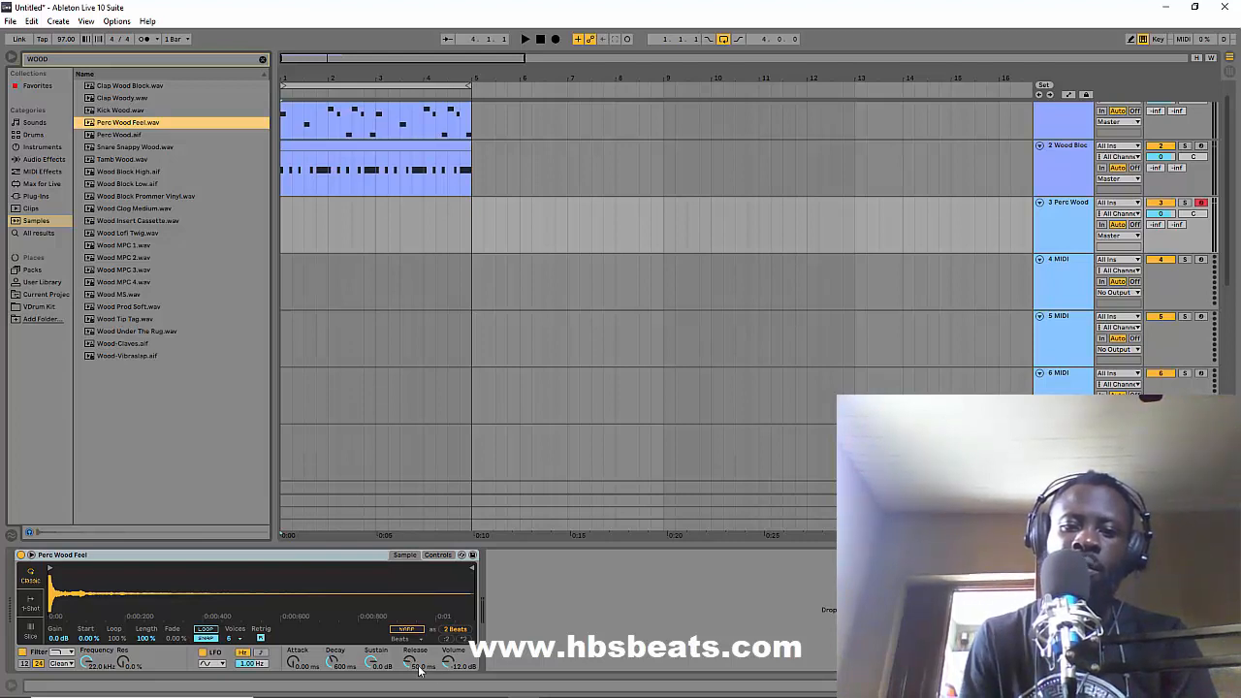
pyautogui.moveTo(411, 665); pyautogui.dragTo(411, 646)
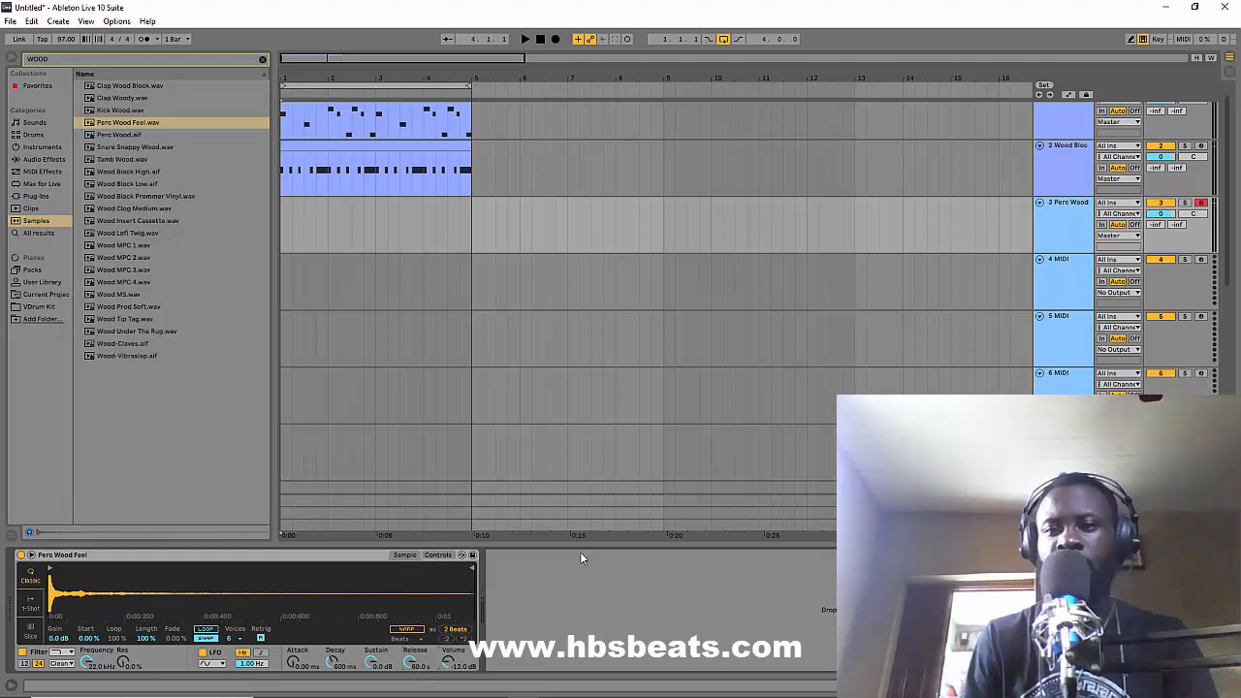
# Step: Place Perc Wood Feel.wav as a clip on audio track 13, on the second beat of bar 1
pyautogui.scroll(-8, 422, 396)
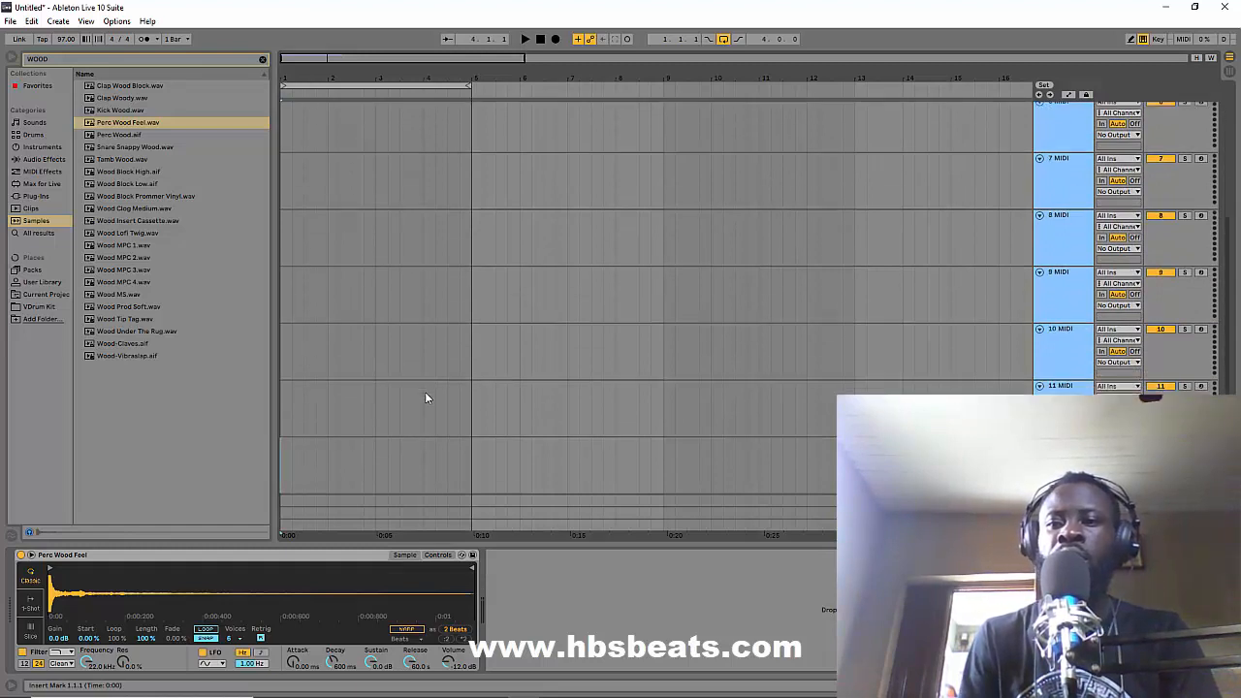
pyautogui.scroll(-1, 425, 396)
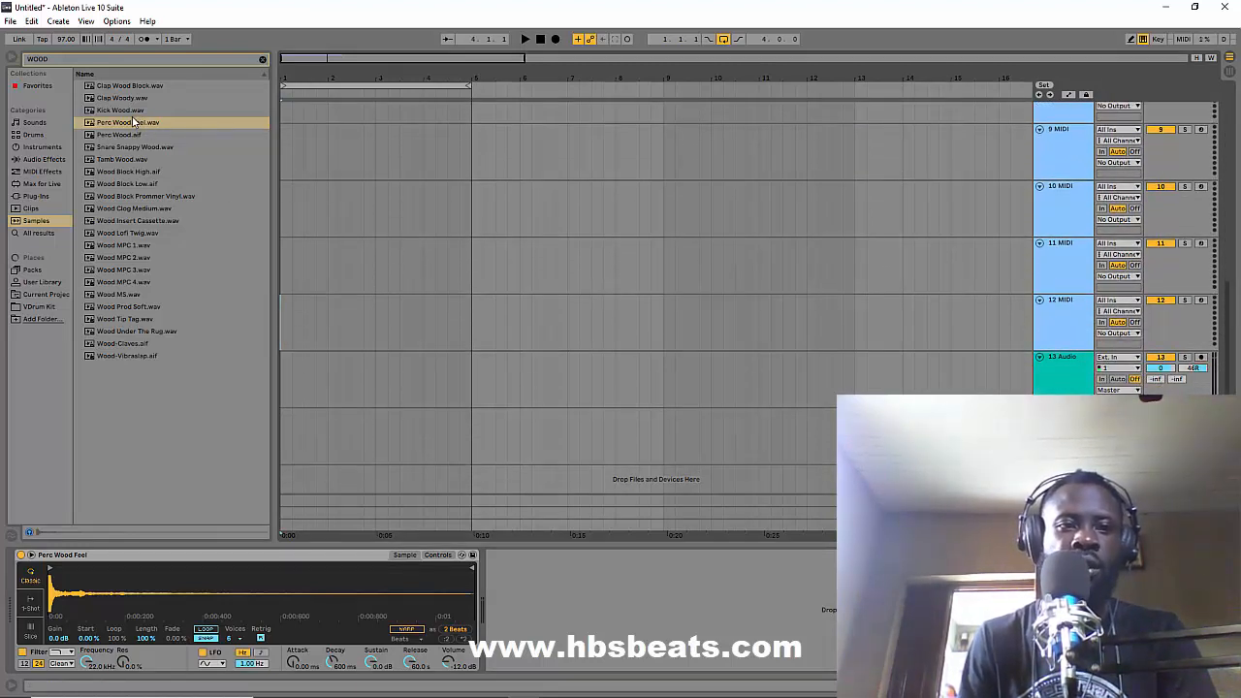
pyautogui.moveTo(133, 123); pyautogui.dragTo(296, 378)
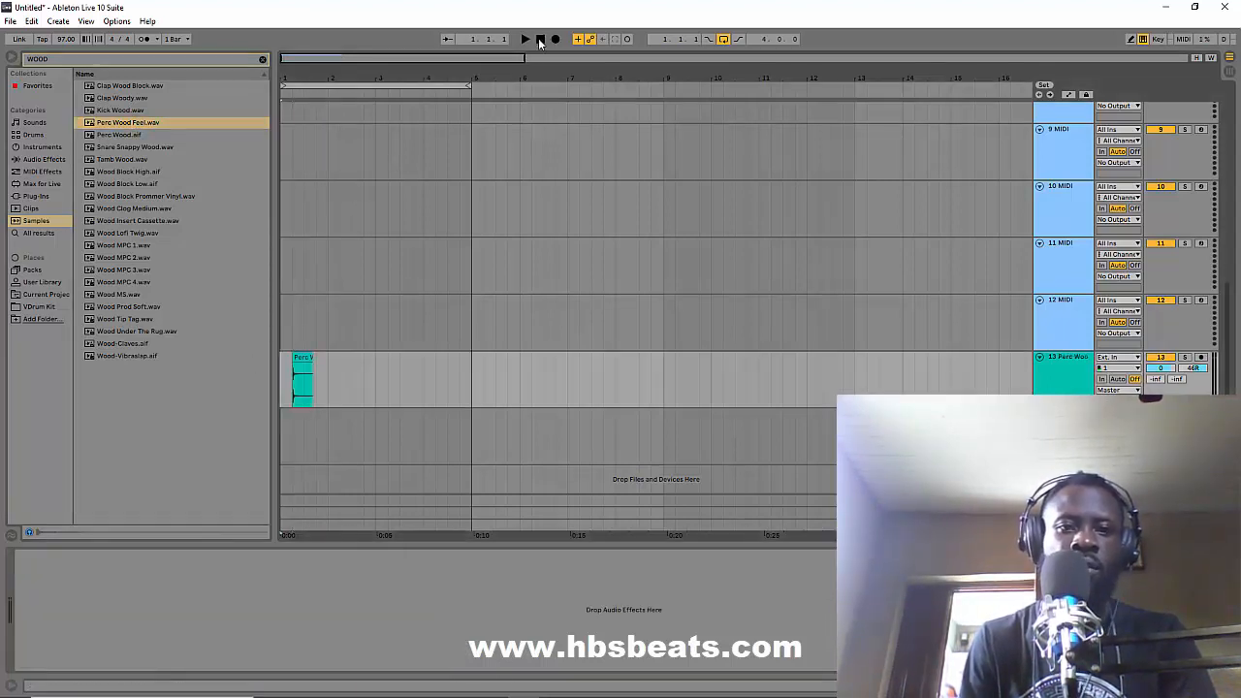
# Step: Reposition the Perc Wood Feel audio clip, testing a start at 2.1.1 and settling on 1.4.1, and audition its timing
pyautogui.moveTo(303, 371); pyautogui.dragTo(339, 369)
pyautogui.click(539, 39)
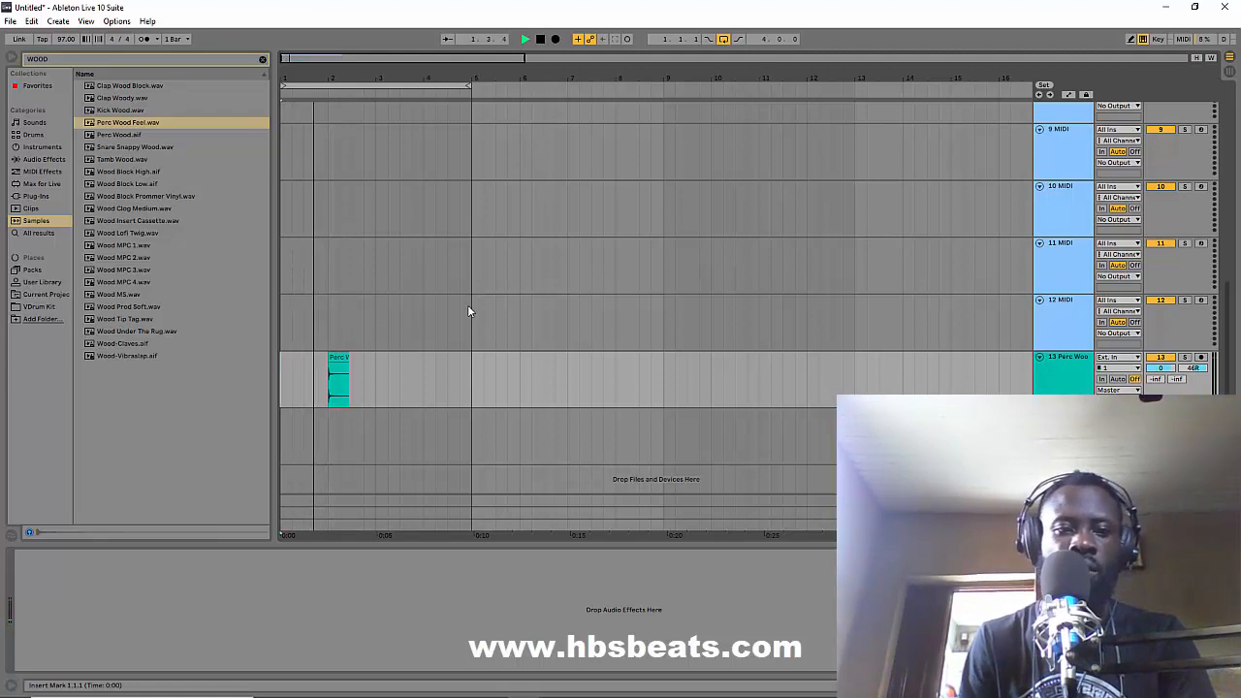
pyautogui.press('space')
pyautogui.press('space')
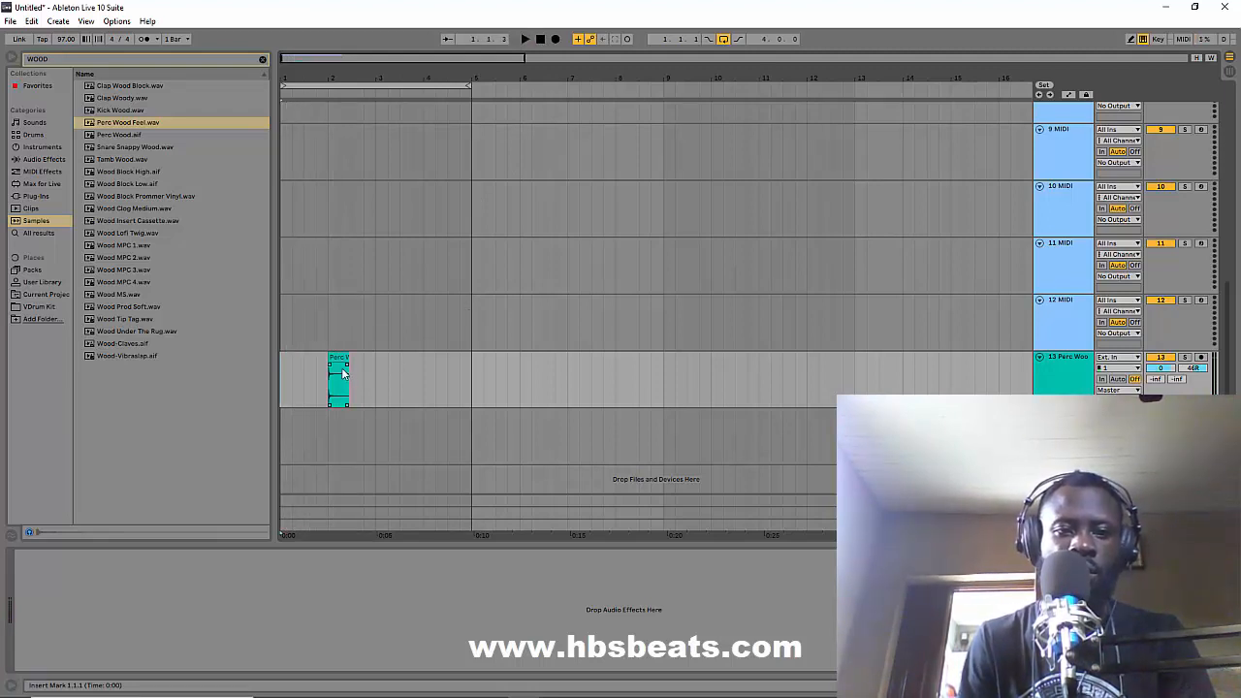
pyautogui.moveTo(341, 368); pyautogui.dragTo(329, 362)
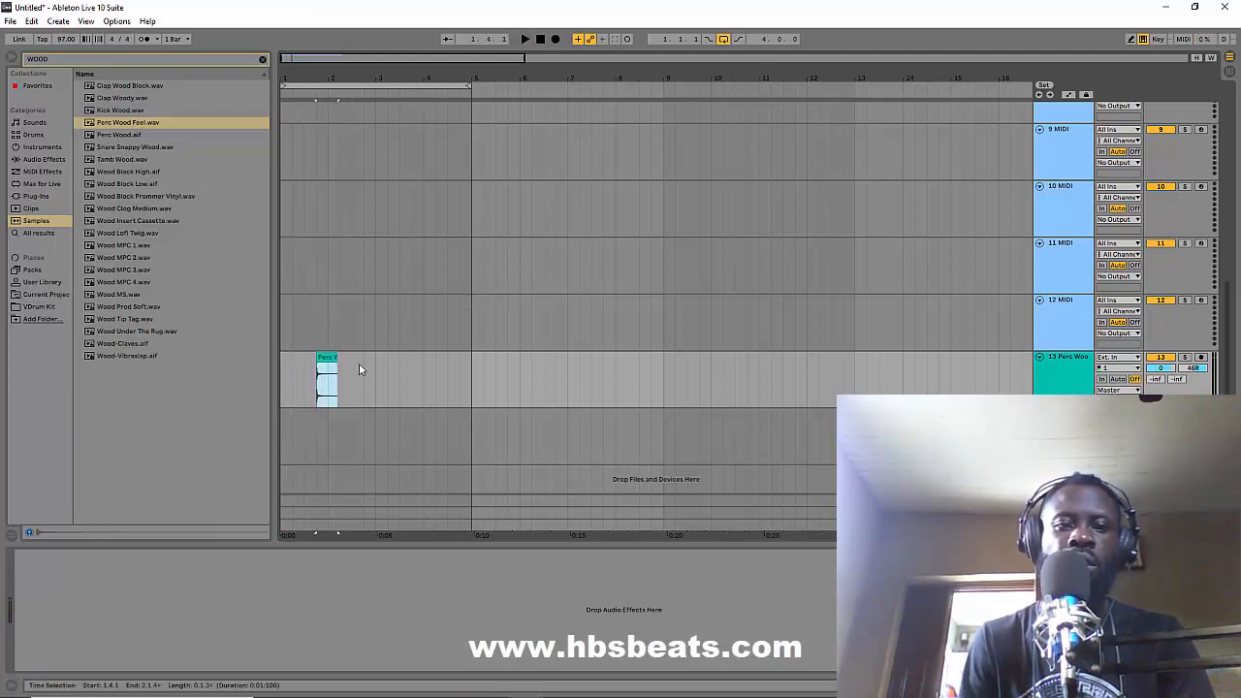
pyautogui.press('space')
pyautogui.press('space')
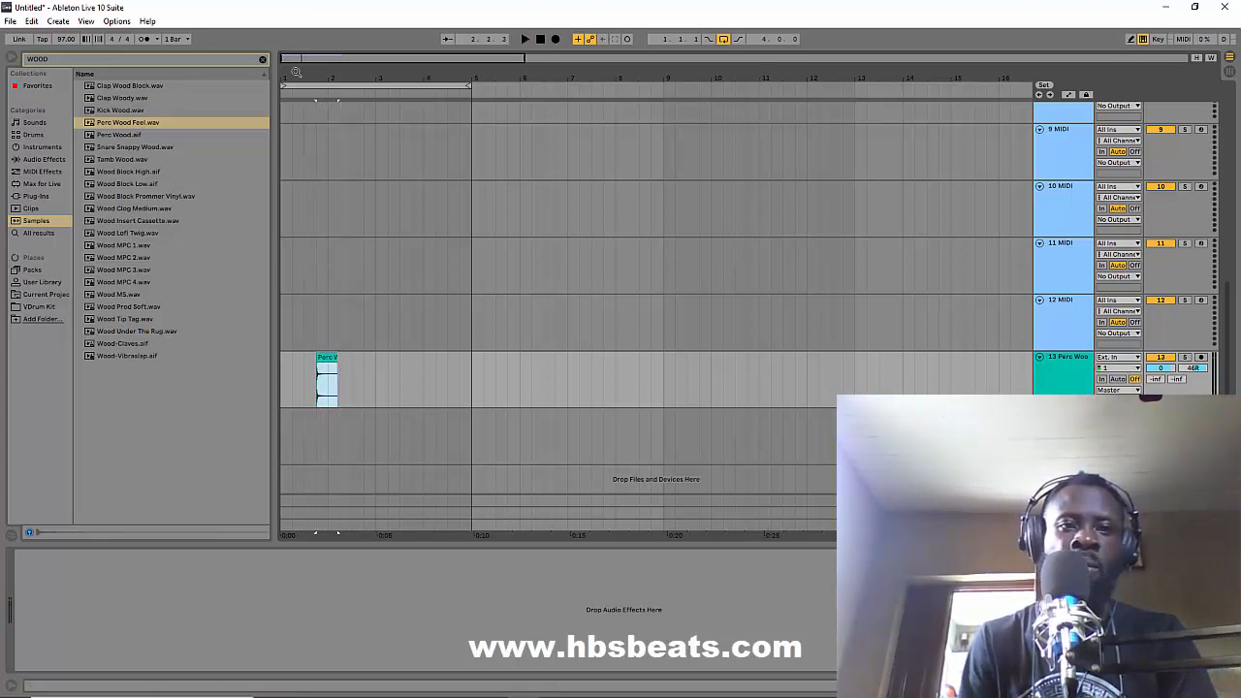
# Step: Trim the end of the Perc Wood Feel clip back to 2.1.1
pyautogui.moveTo(296, 72); pyautogui.dragTo(294, 142)
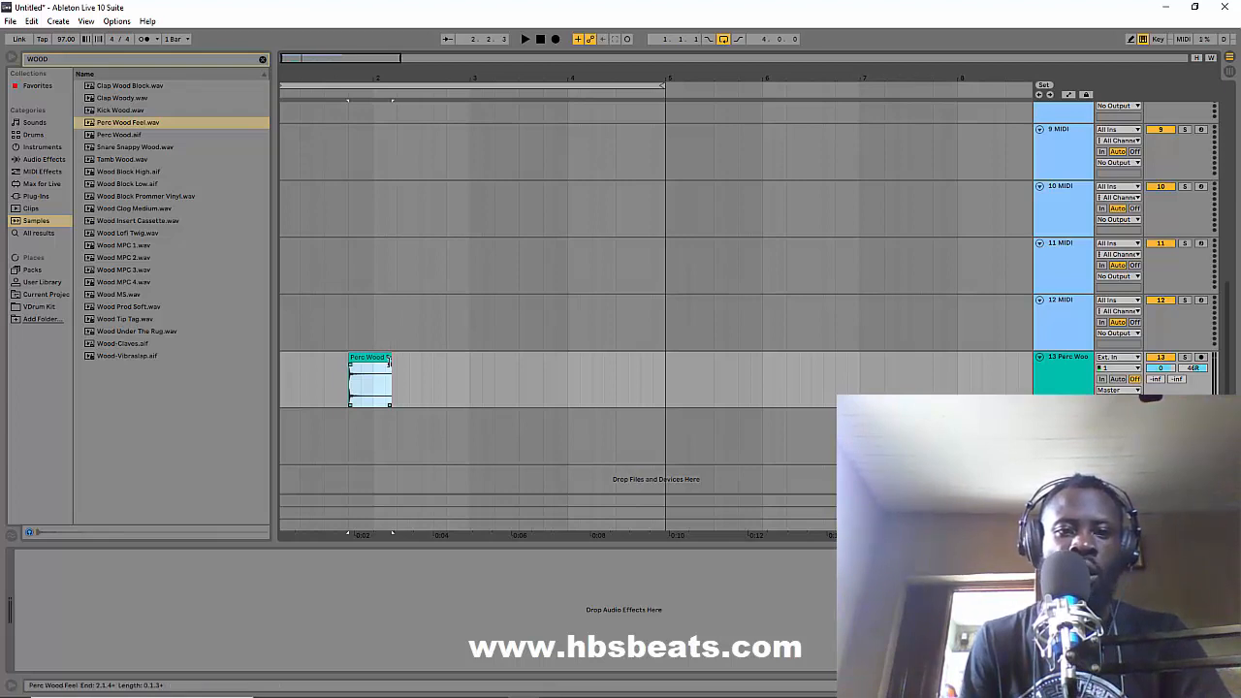
pyautogui.moveTo(388, 358); pyautogui.dragTo(380, 358)
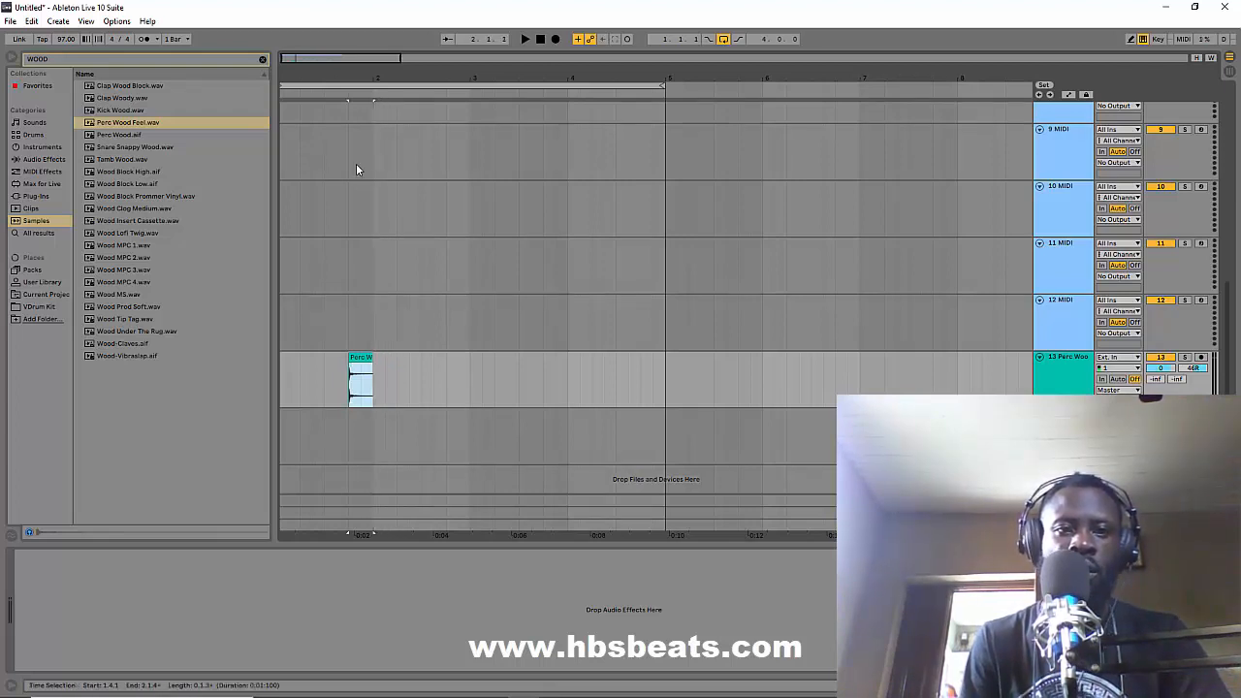
# Step: Select all of bar 1 on the Perc Wood Feel audio track, duplicate it three times to fill four bars, and play it
pyautogui.moveTo(336, 80); pyautogui.dragTo(339, 88)
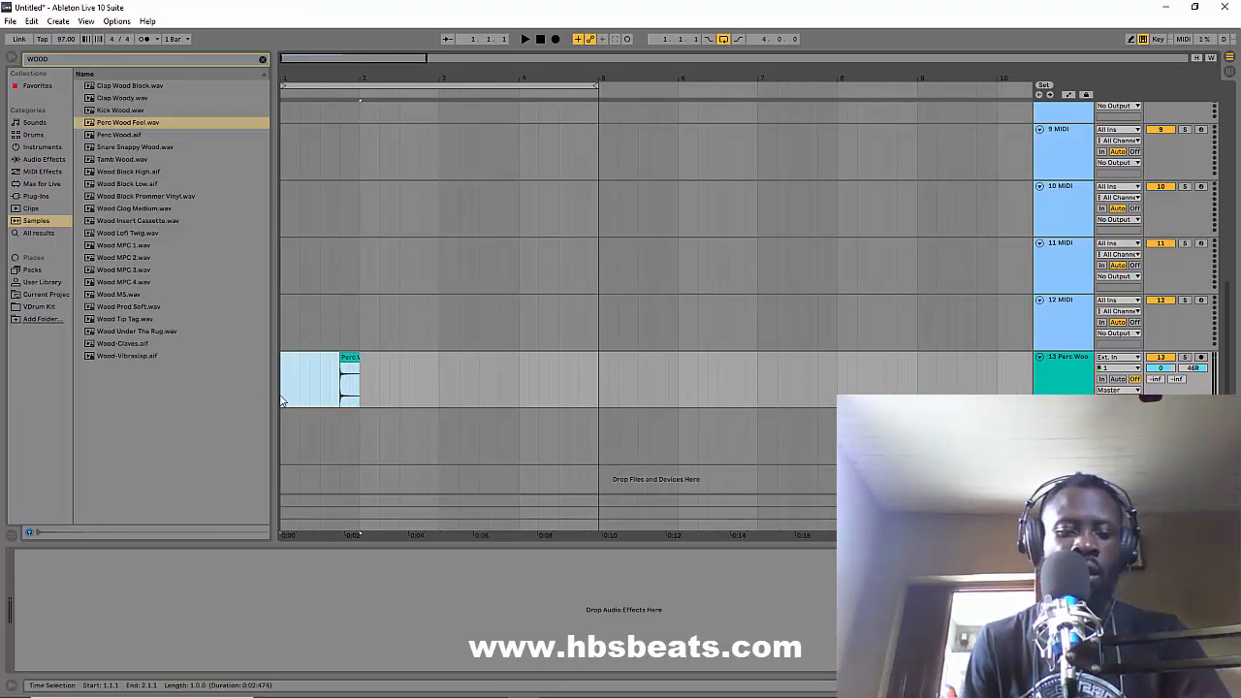
pyautogui.hotkey('ctrl', 'd')
pyautogui.hotkey('ctrl', 'd')
pyautogui.hotkey('ctrl', 'd')
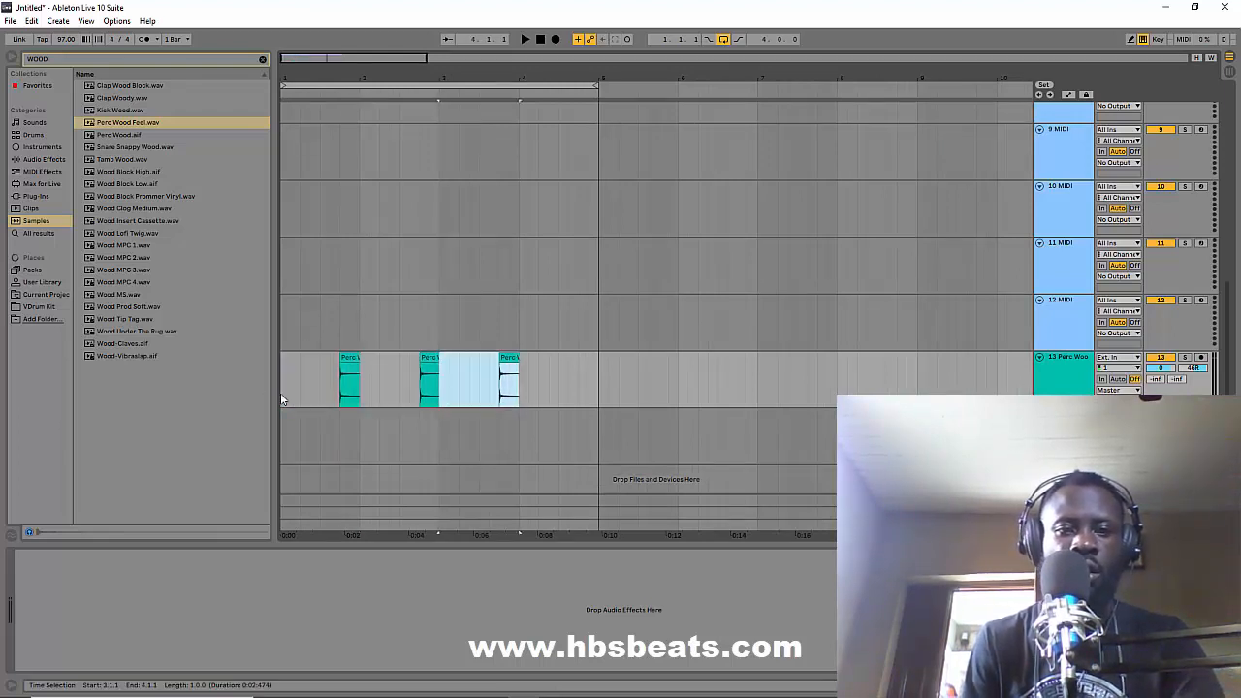
pyautogui.click(542, 40)
pyautogui.click(524, 39)
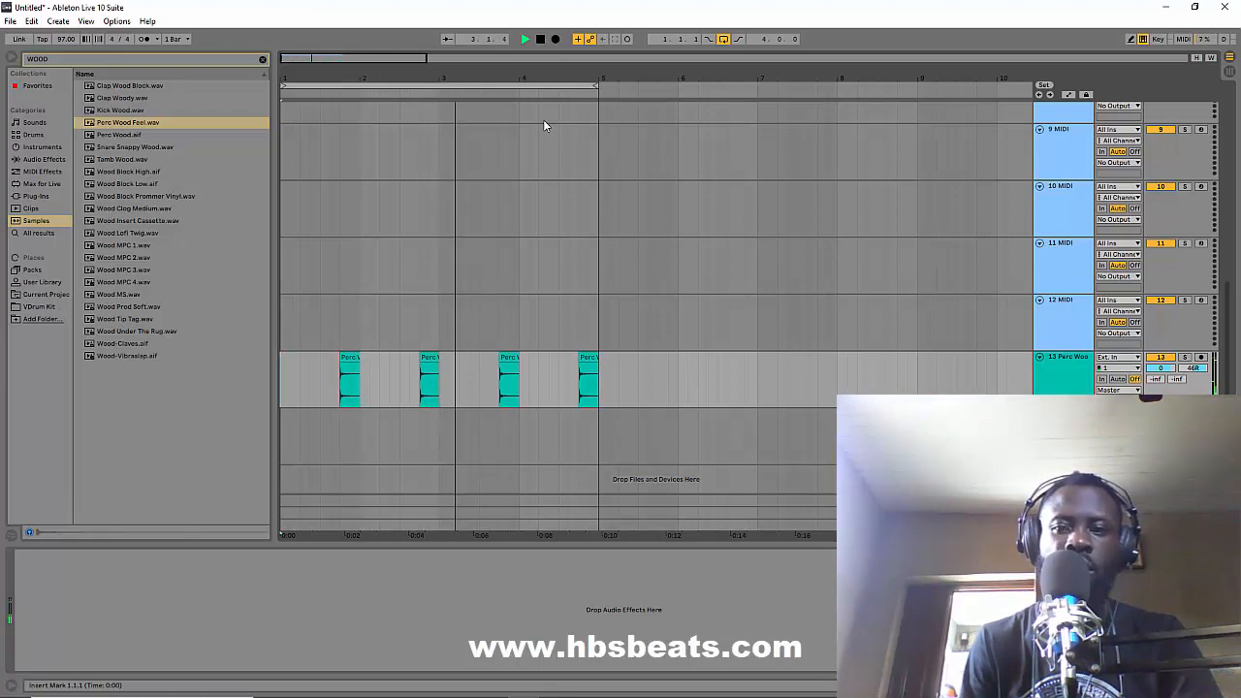
# Step: Reset the Perc Wood Feel audio track's panning to center and lower its volume to -6.7 dB
pyautogui.rightClick(1197, 369)
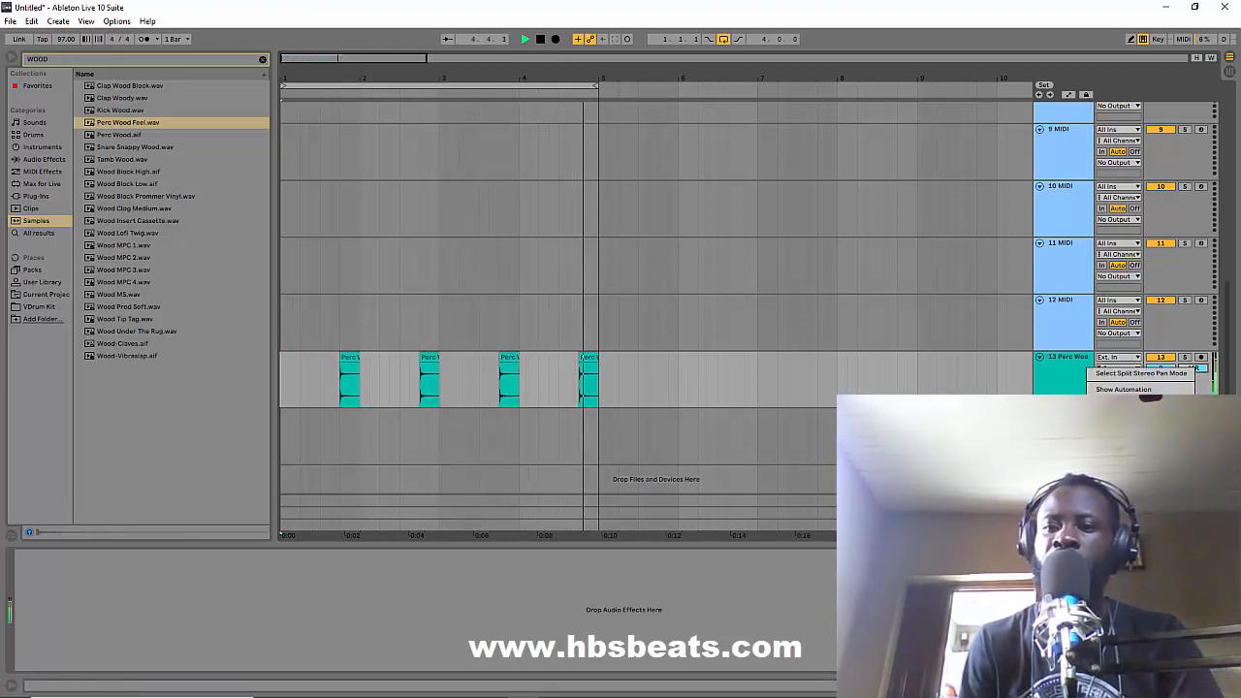
pyautogui.click(1141, 416)
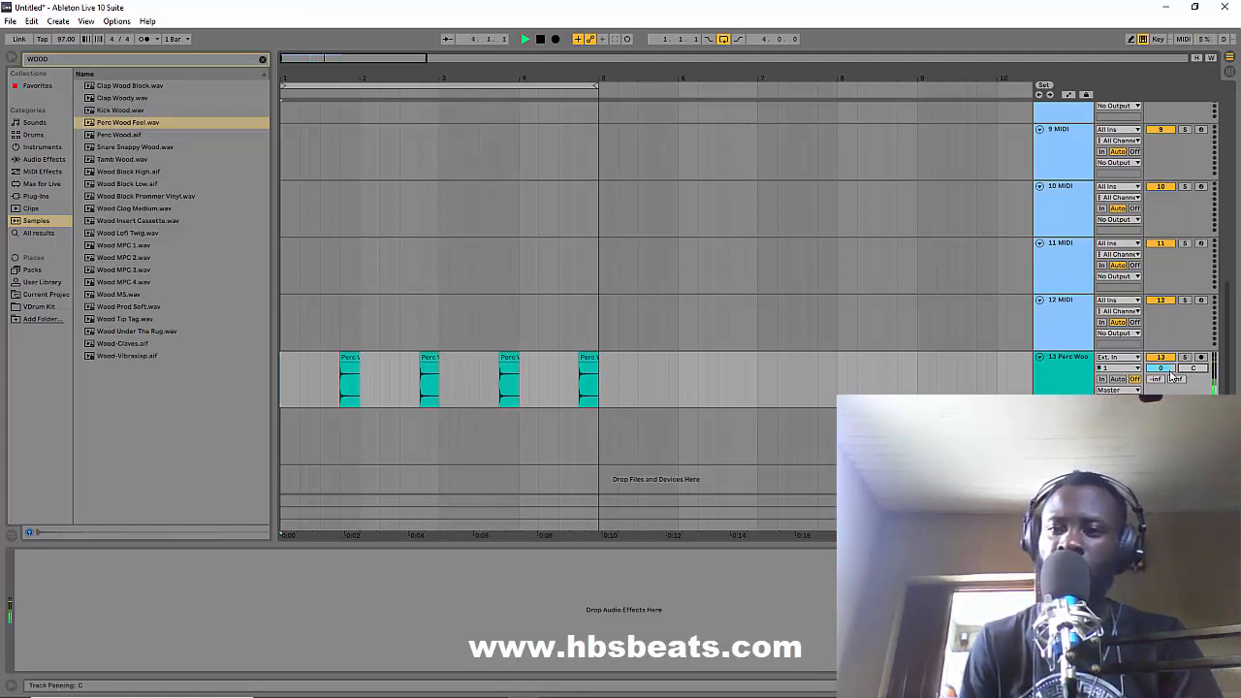
pyautogui.moveTo(1160, 368)
pyautogui.mouseDown()
pyautogui.moveTo(1160, 389)
pyautogui.moveTo(1160, 372)
pyautogui.mouseUp()
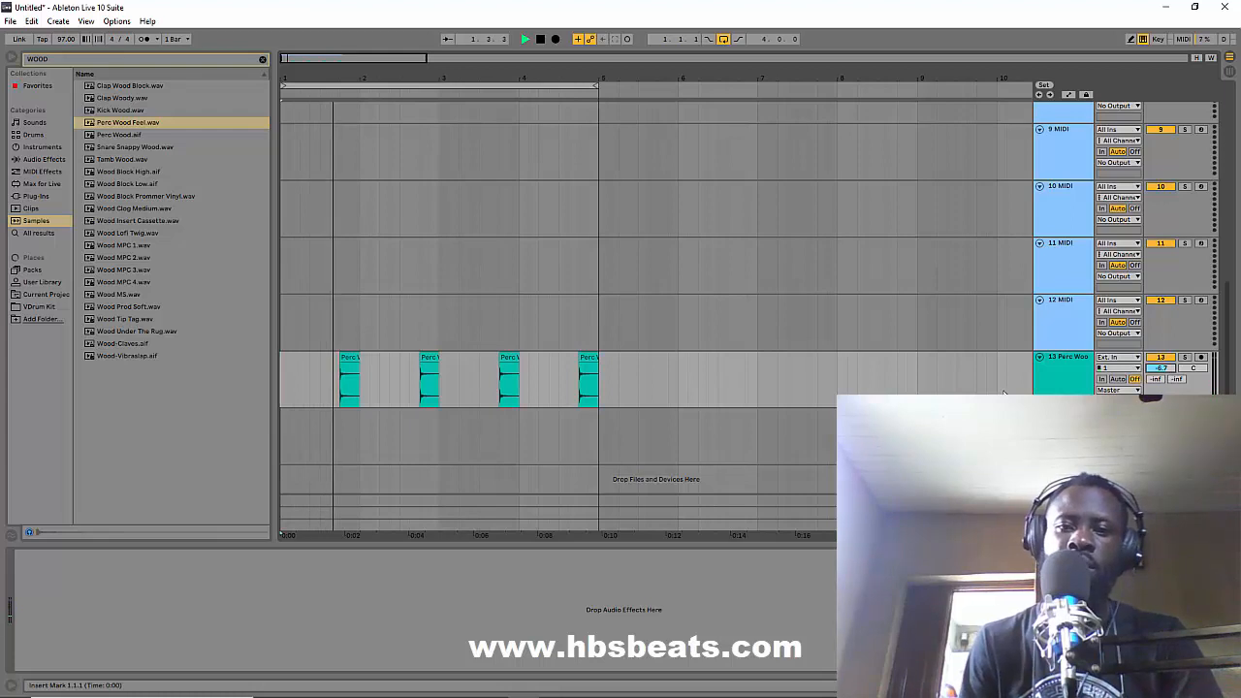
# Step: Review the placement of the Perc Wood Feel clips and the other tracks while the loop plays
pyautogui.click(1076, 371)
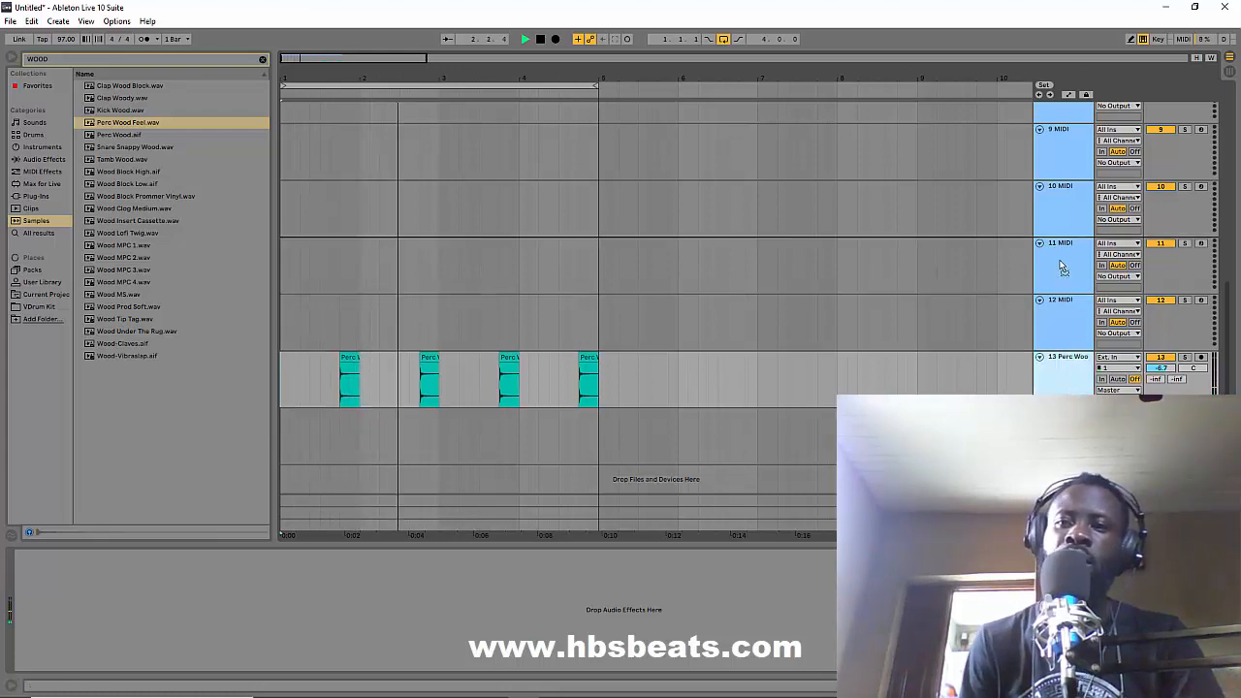
pyautogui.scroll(2, 1065, 103)
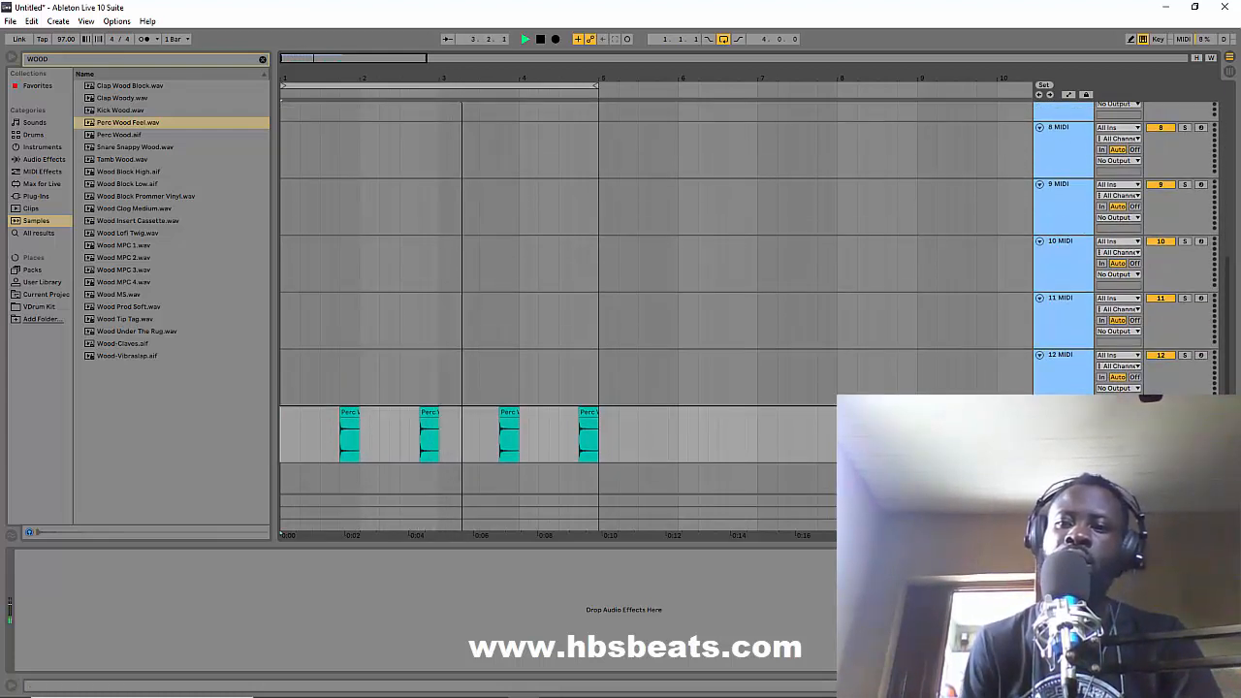
pyautogui.scroll(5, 998, 288)
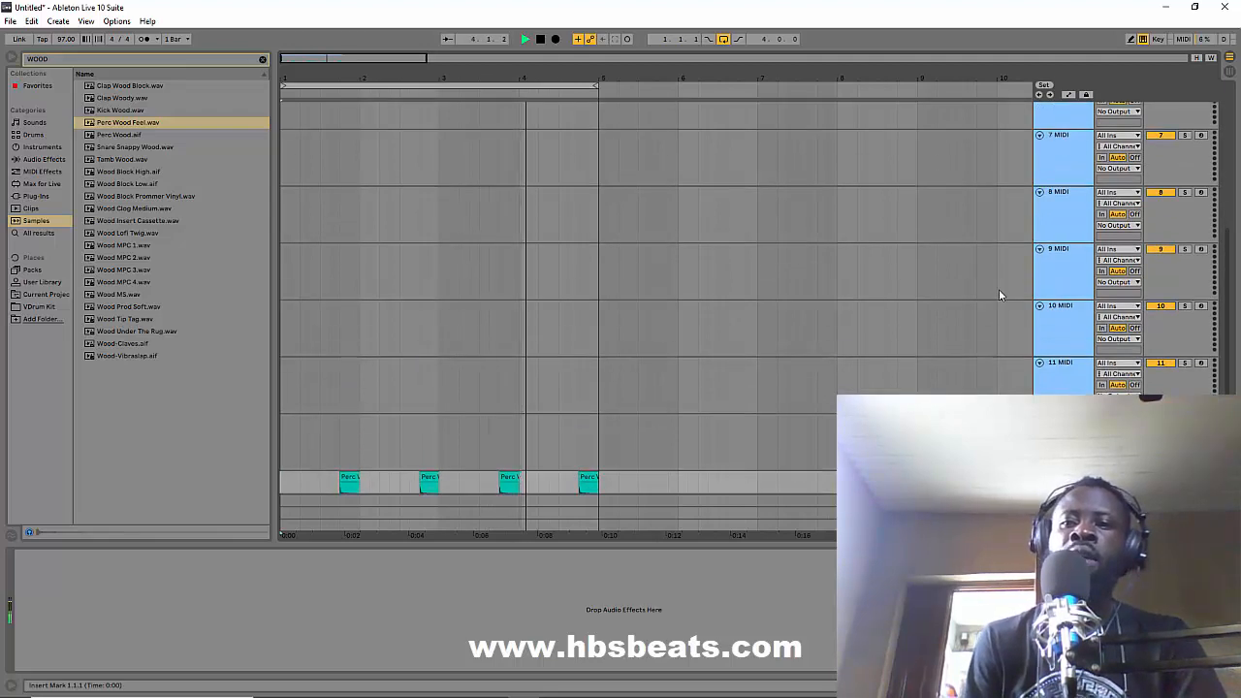
pyautogui.scroll(4, 999, 288)
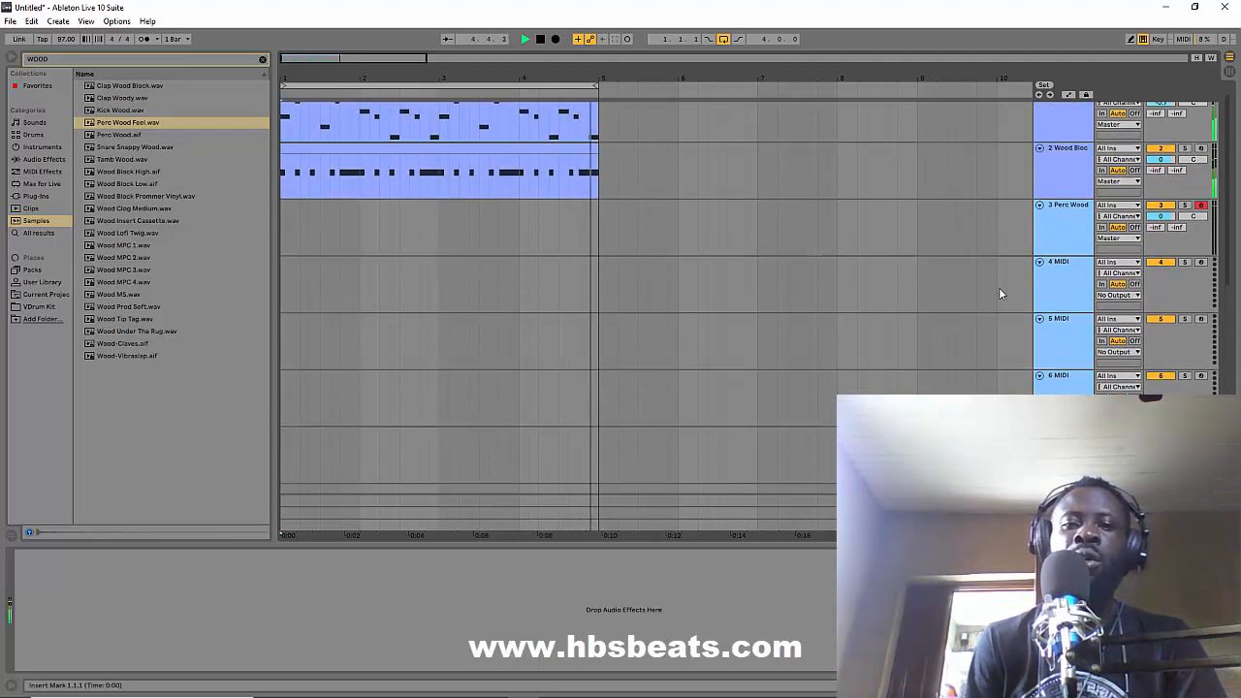
pyautogui.scroll(-6, 999, 293)
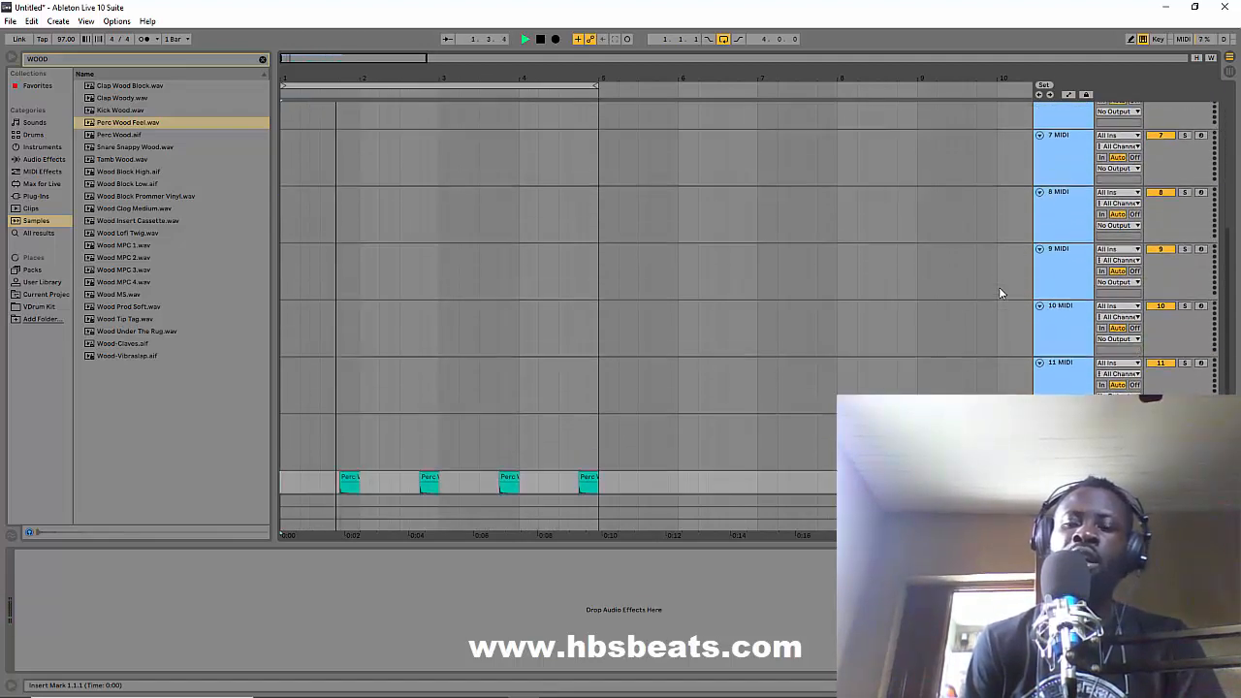
pyautogui.scroll(-2, 999, 290)
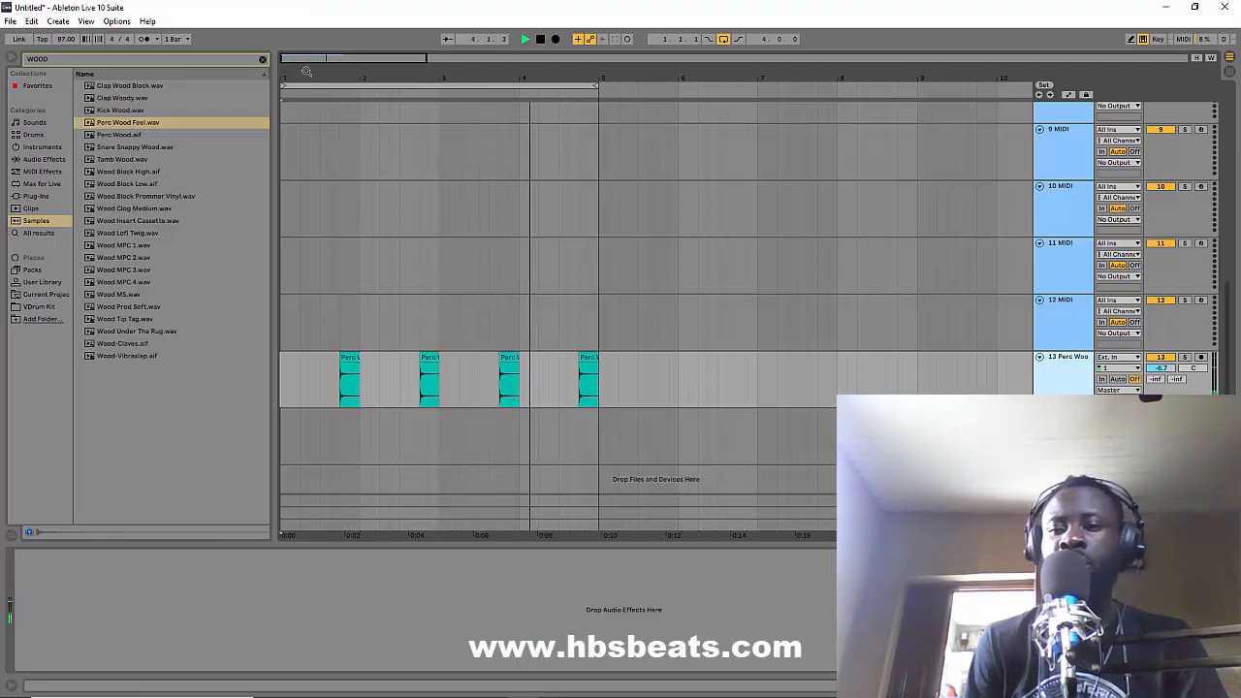
pyautogui.moveTo(295, 71); pyautogui.dragTo(296, 219)
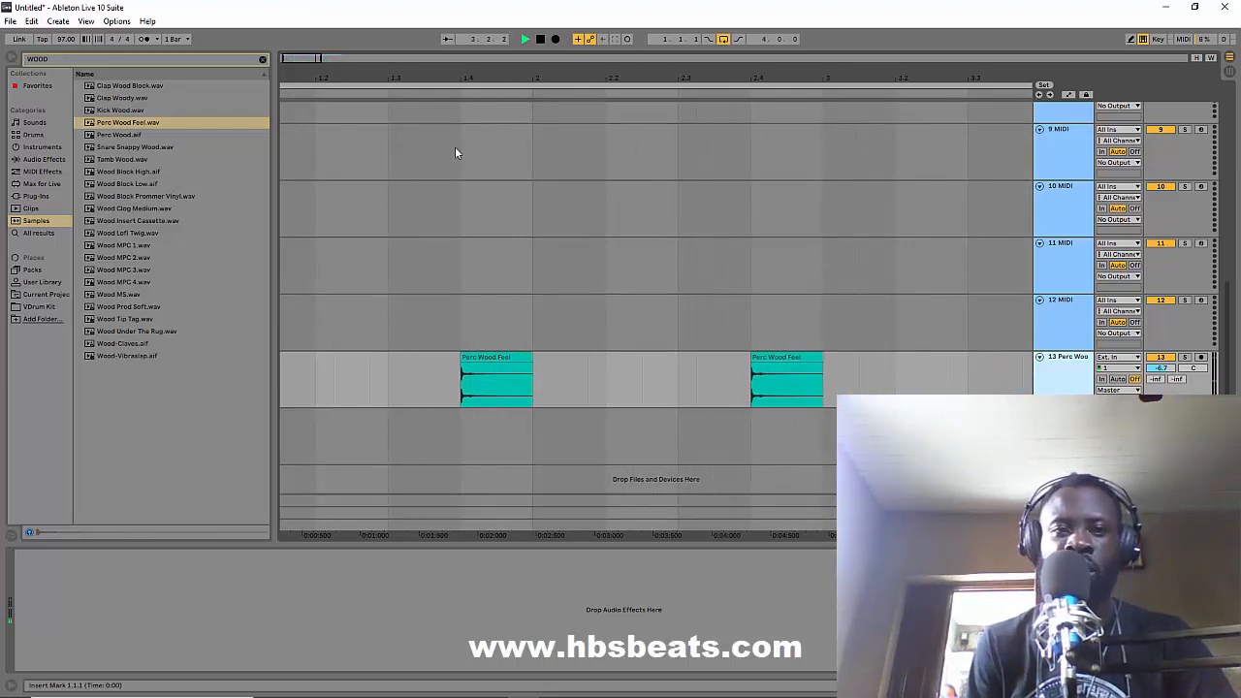
pyautogui.moveTo(385, 80); pyautogui.dragTo(416, 60)
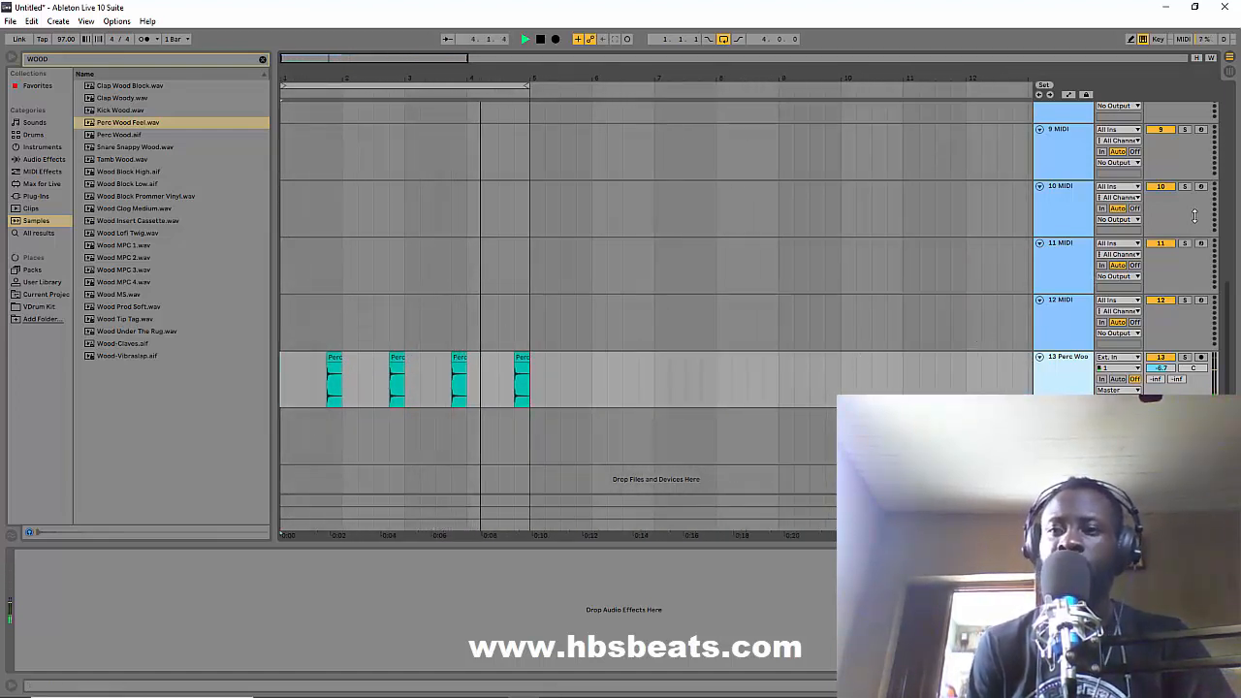
pyautogui.scroll(10, 1227, 331)
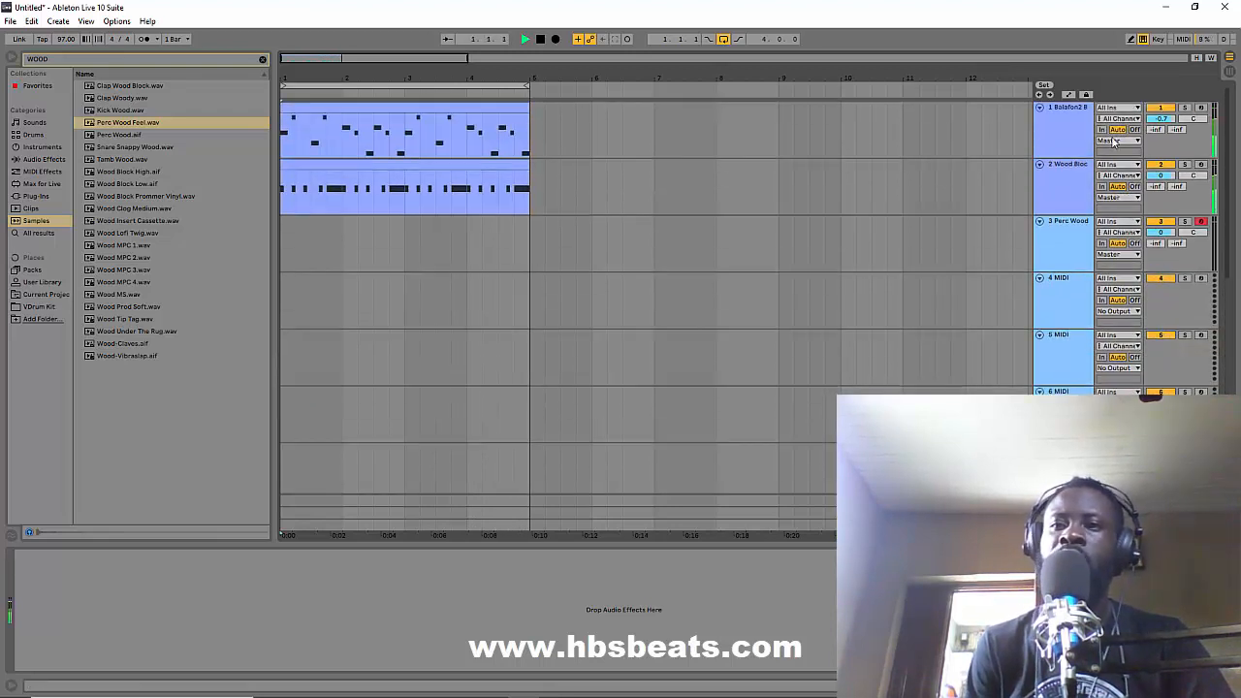
# Step: Add EQ Eight to the Balafon2 Bright track and set its first band to a low-cut filter
pyautogui.click(1069, 145)
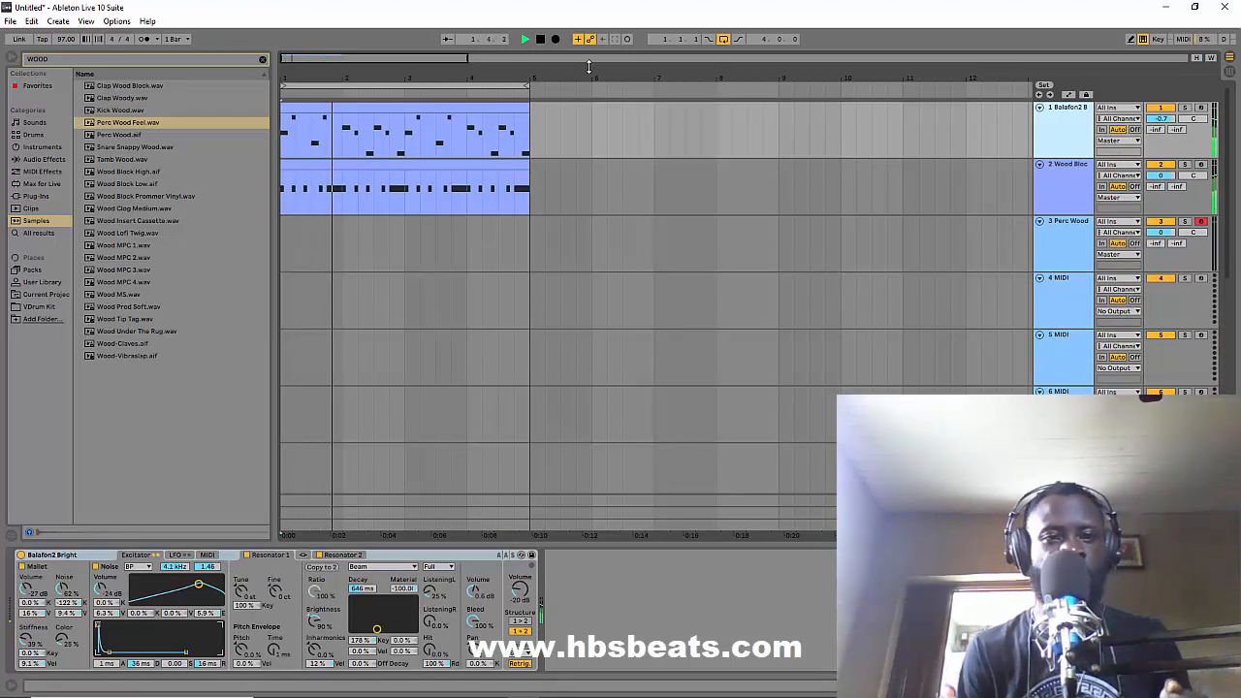
pyautogui.click(262, 61)
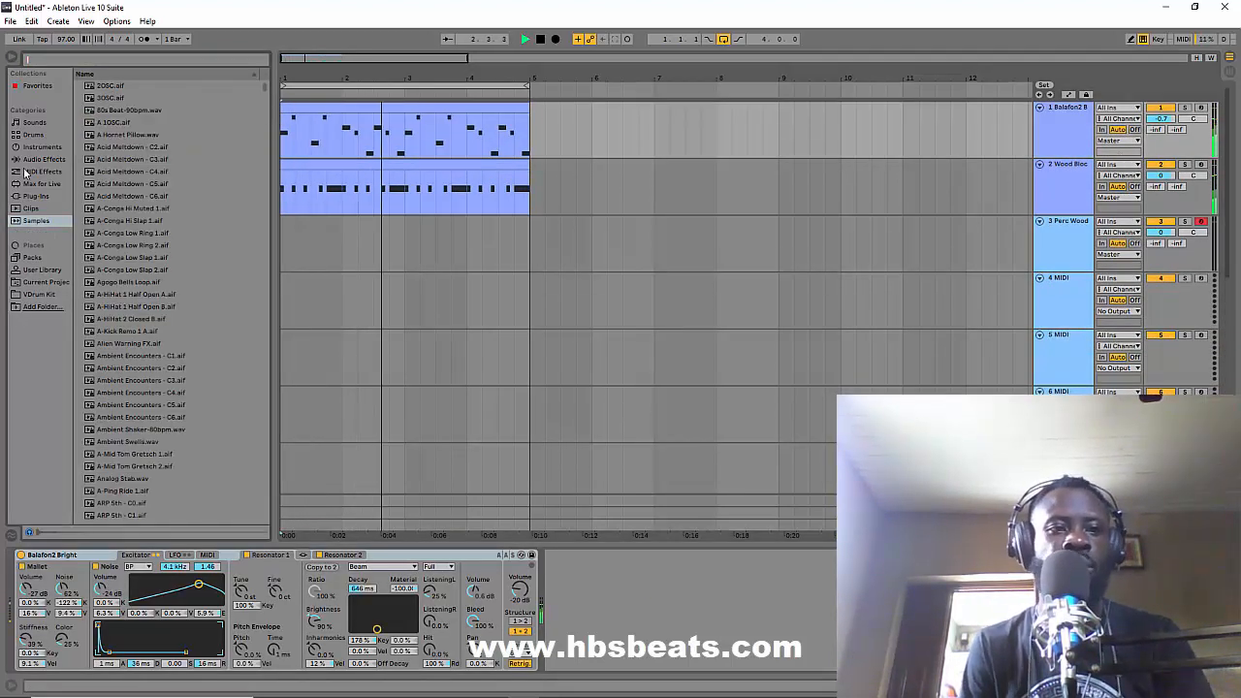
pyautogui.click(1064, 119)
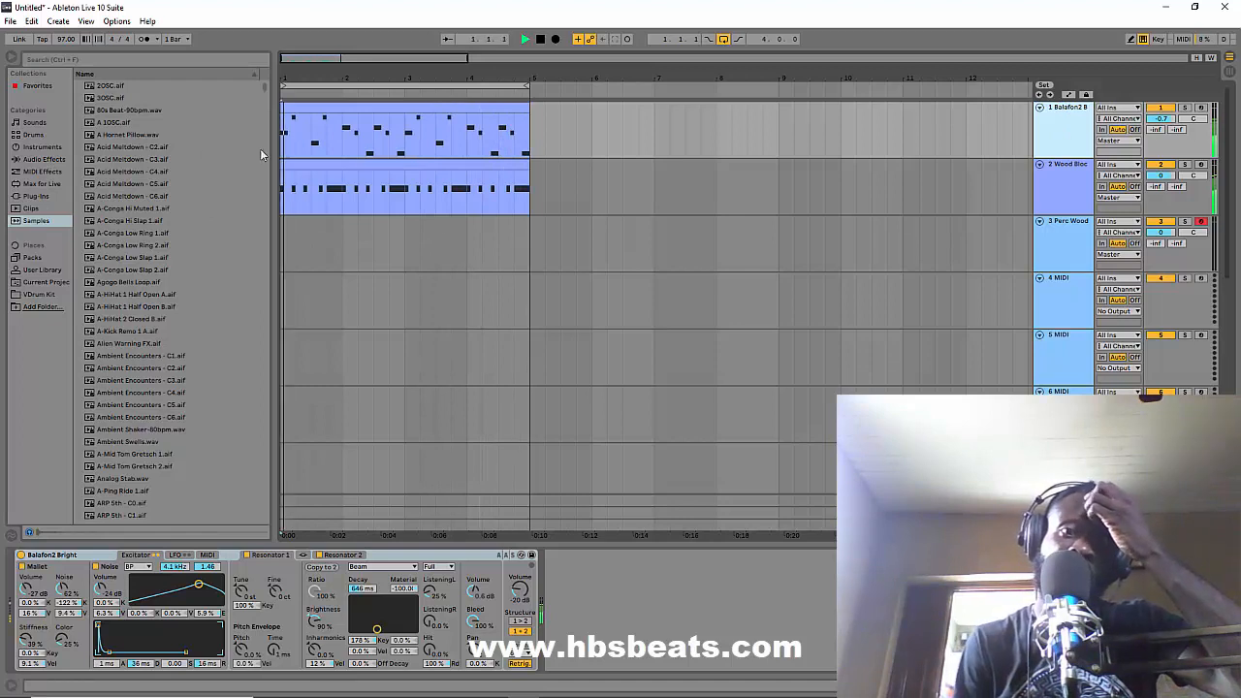
pyautogui.click(41, 160)
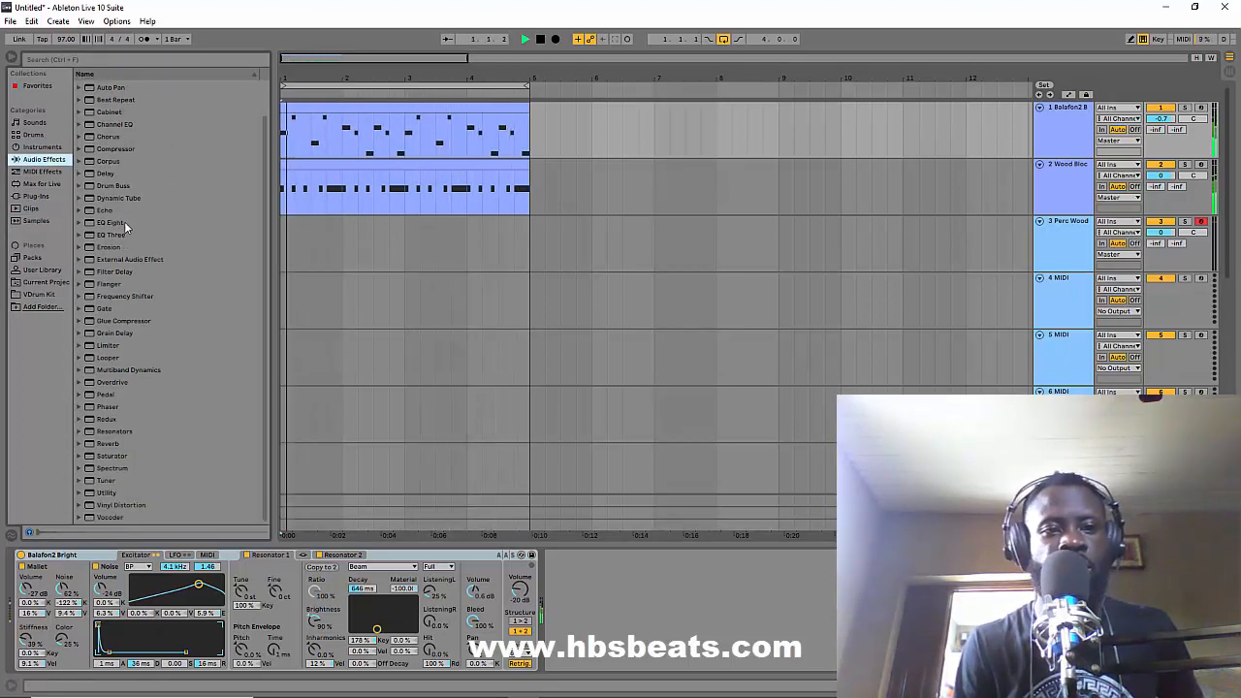
pyautogui.click(124, 222)
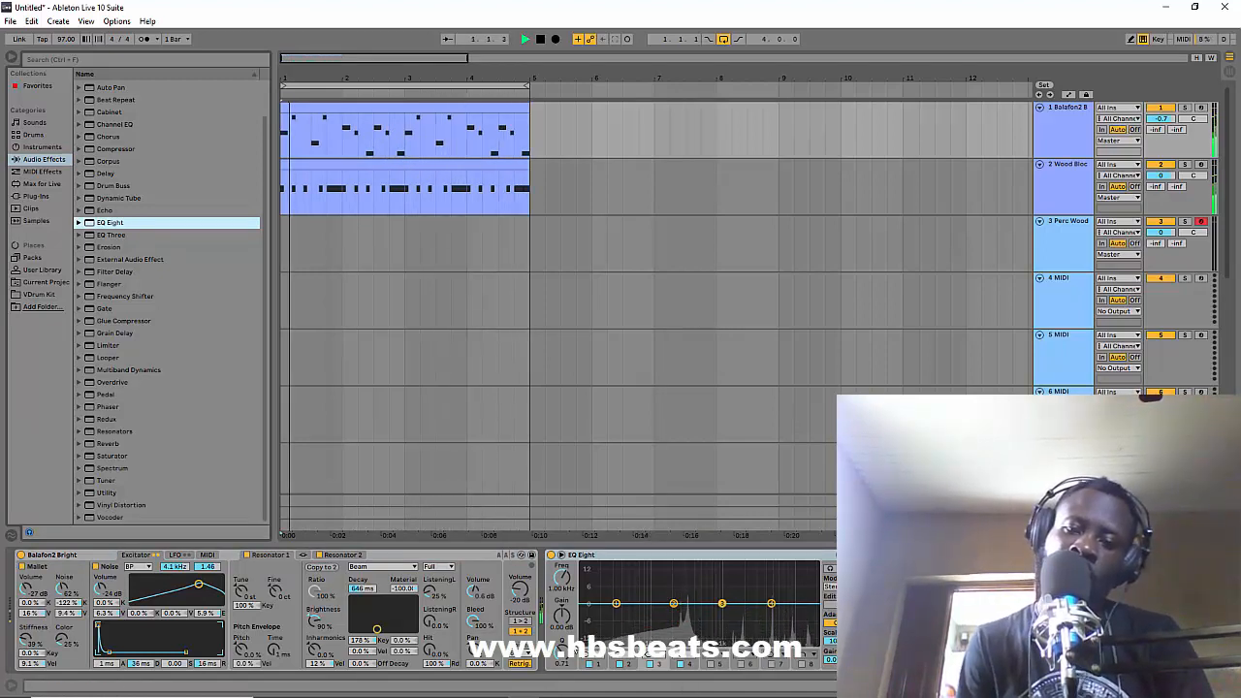
pyautogui.click(593, 653)
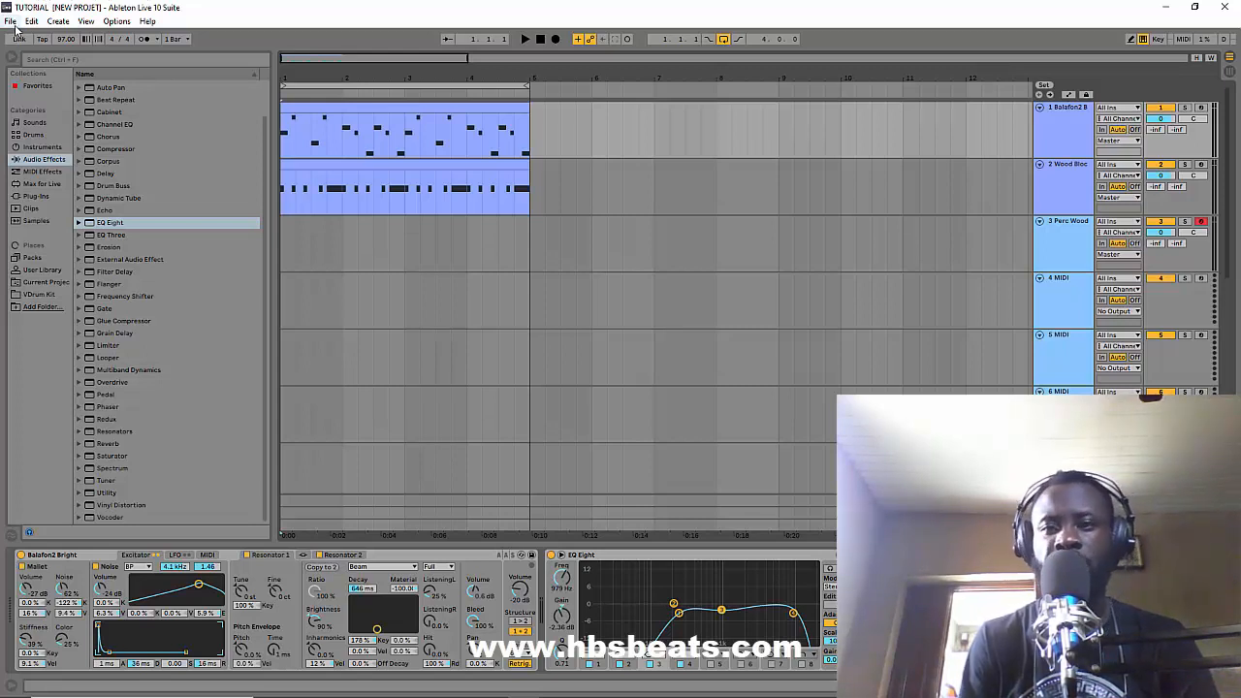
# Step: Collect and save the project, copying files from elsewhere, other projects and the User Library but not from Factory Packs
pyautogui.click(10, 21)
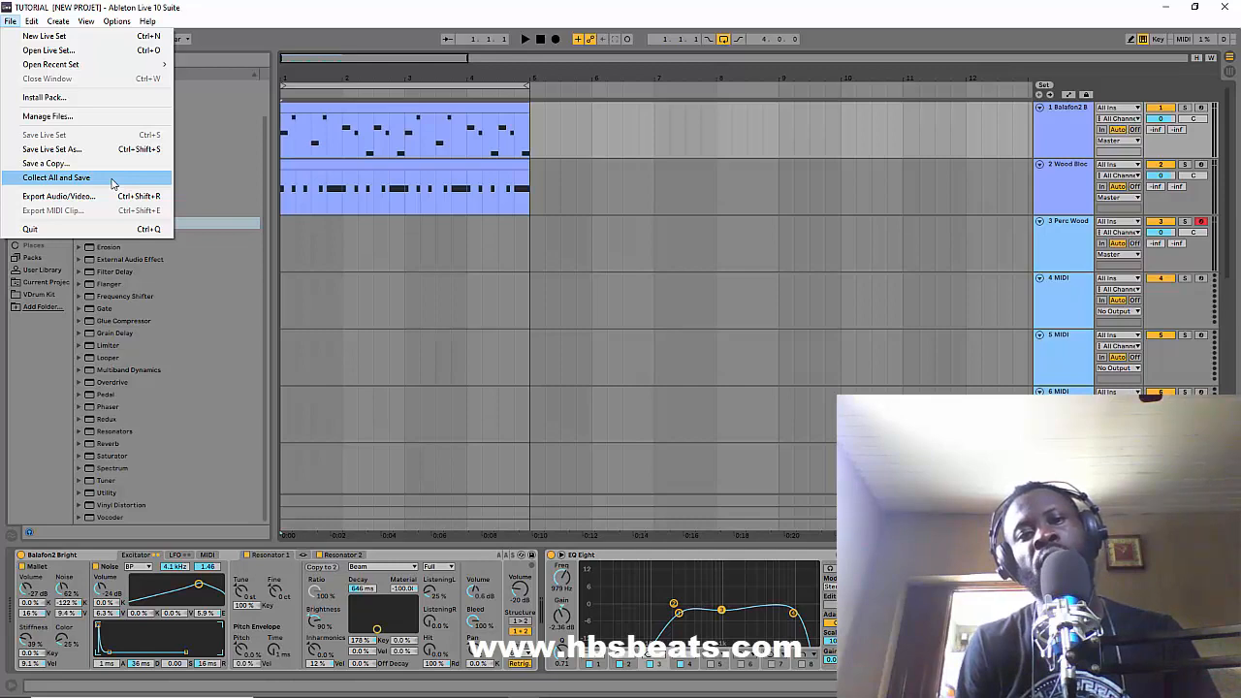
pyautogui.click(114, 183)
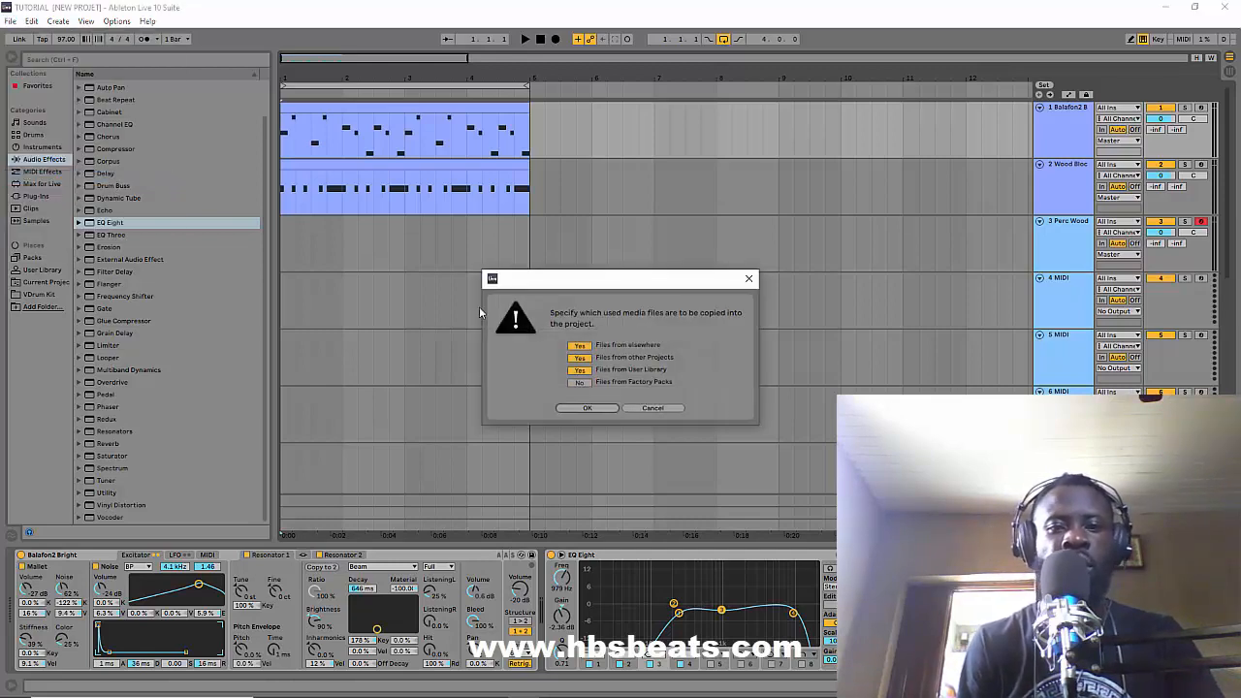
pyautogui.click(597, 412)
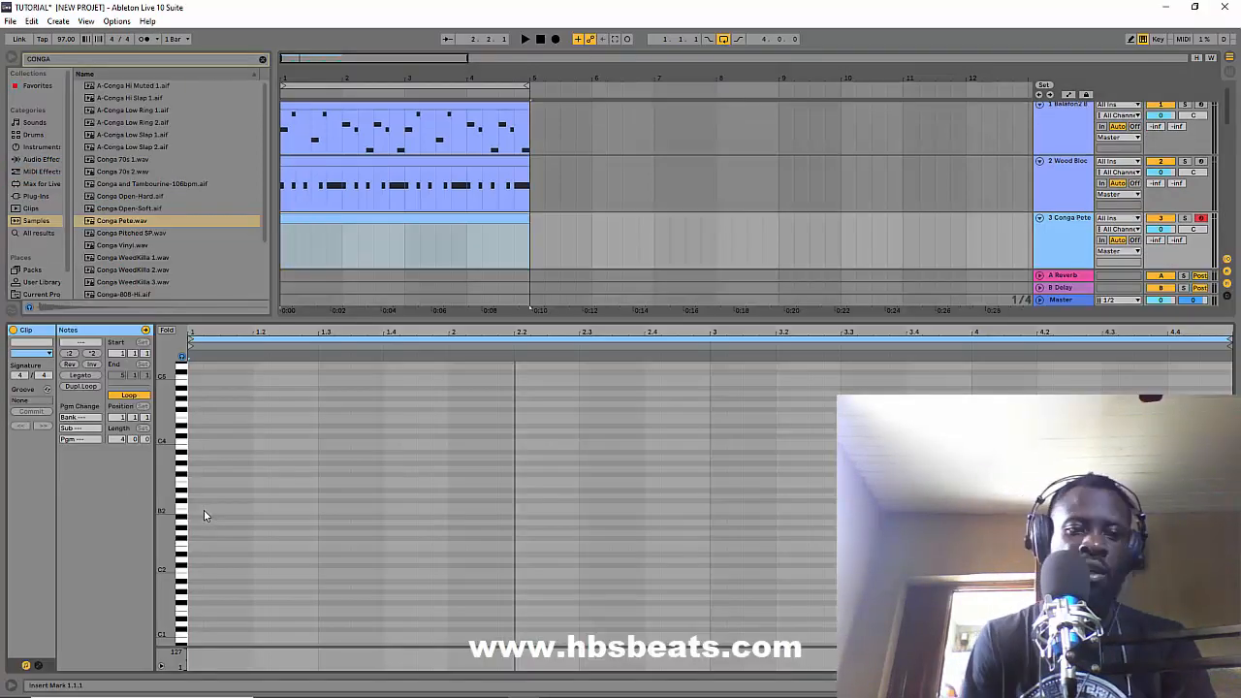
# Step: Place a C3 note from 1.2.3 to 1.3.1 in the Conga Pete clip and play it against the loop
pyautogui.click(204, 512)
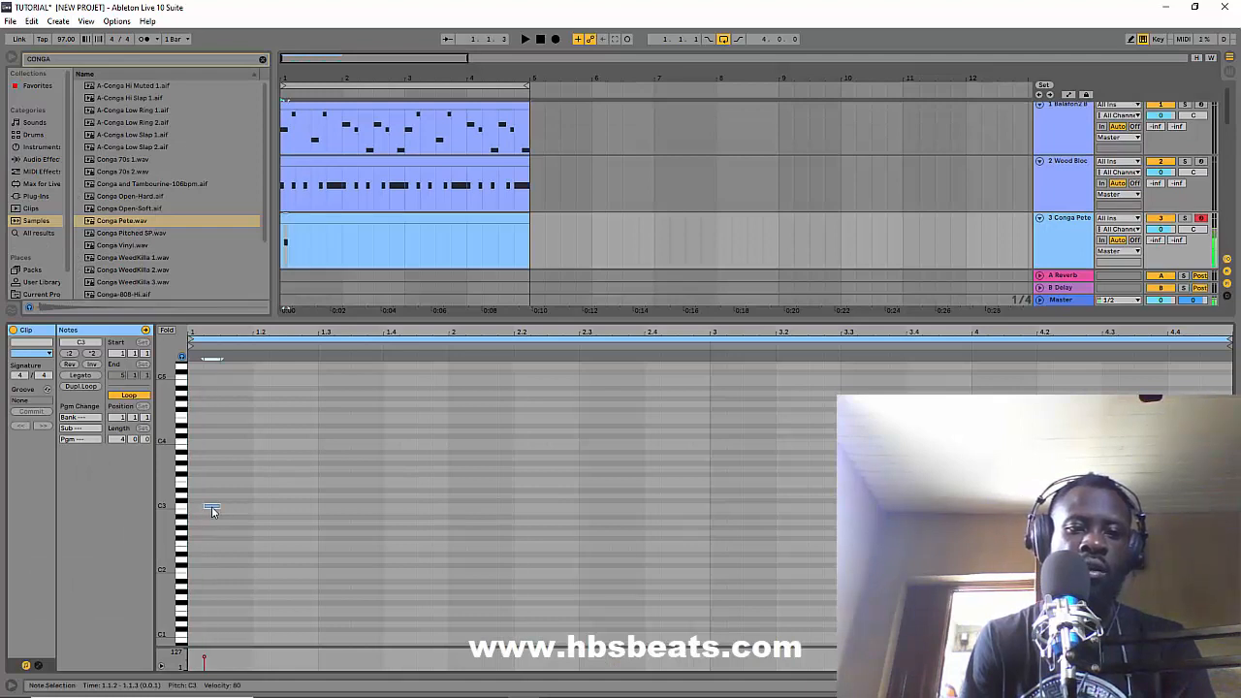
pyautogui.doubleClick(228, 508)
pyautogui.moveTo(229, 508); pyautogui.dragTo(317, 506)
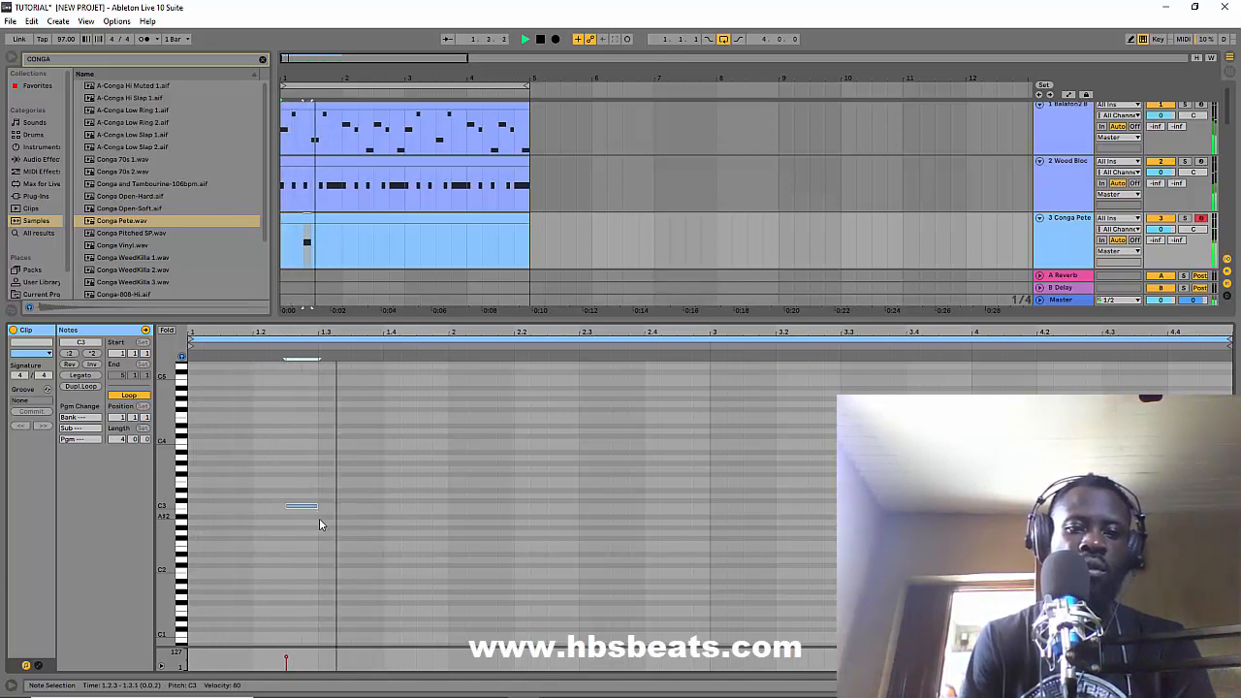
pyautogui.press('space')
pyautogui.press('space')
pyautogui.press('space')
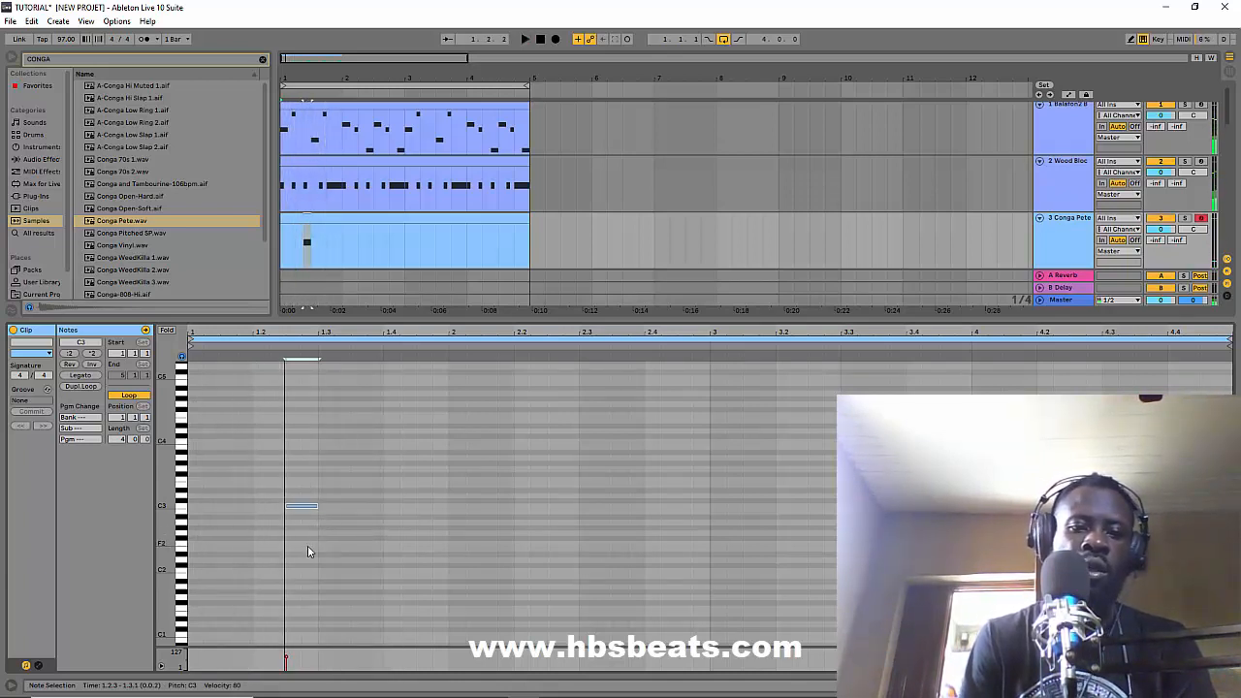
# Step: Select the Conga Pete clip's first half bar, 1.1.1 to 1.3.1, and duplicate it until it fills all four bars
pyautogui.moveTo(307, 545); pyautogui.dragTo(135, 457)
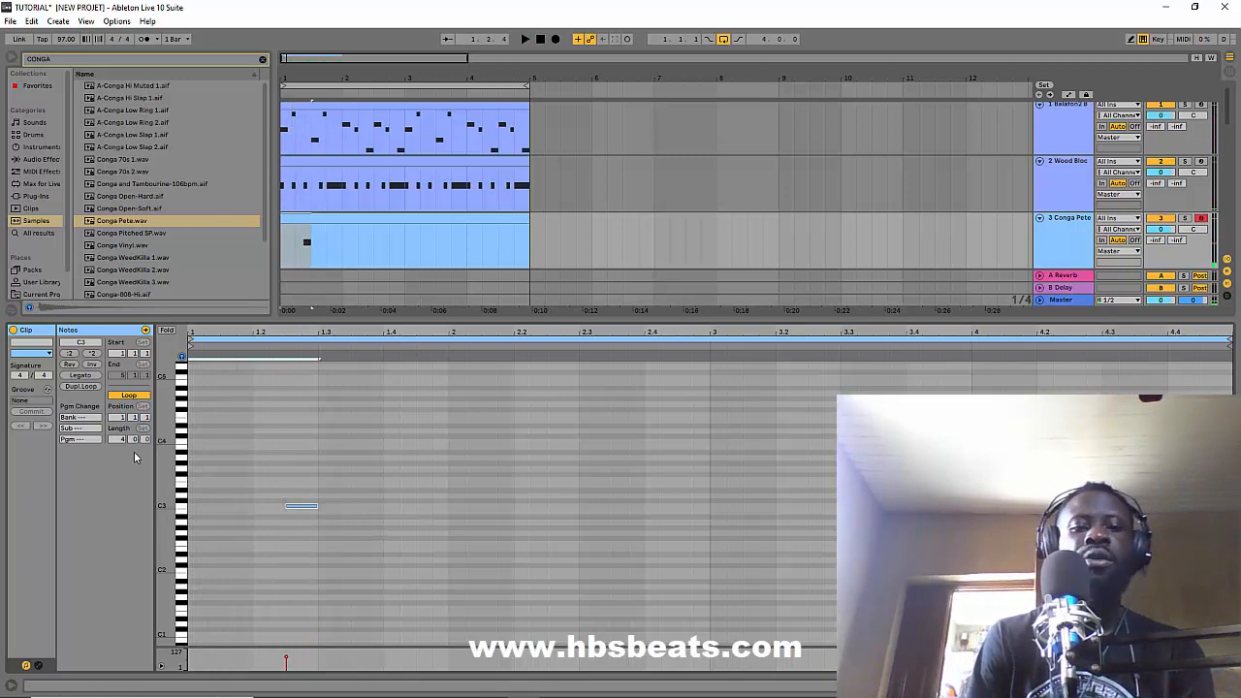
pyautogui.hotkey('ctrl', 'd')
pyautogui.hotkey('ctrl', 'd')
pyautogui.hotkey('ctrl', 'd')
pyautogui.hotkey('ctrl', 'd')
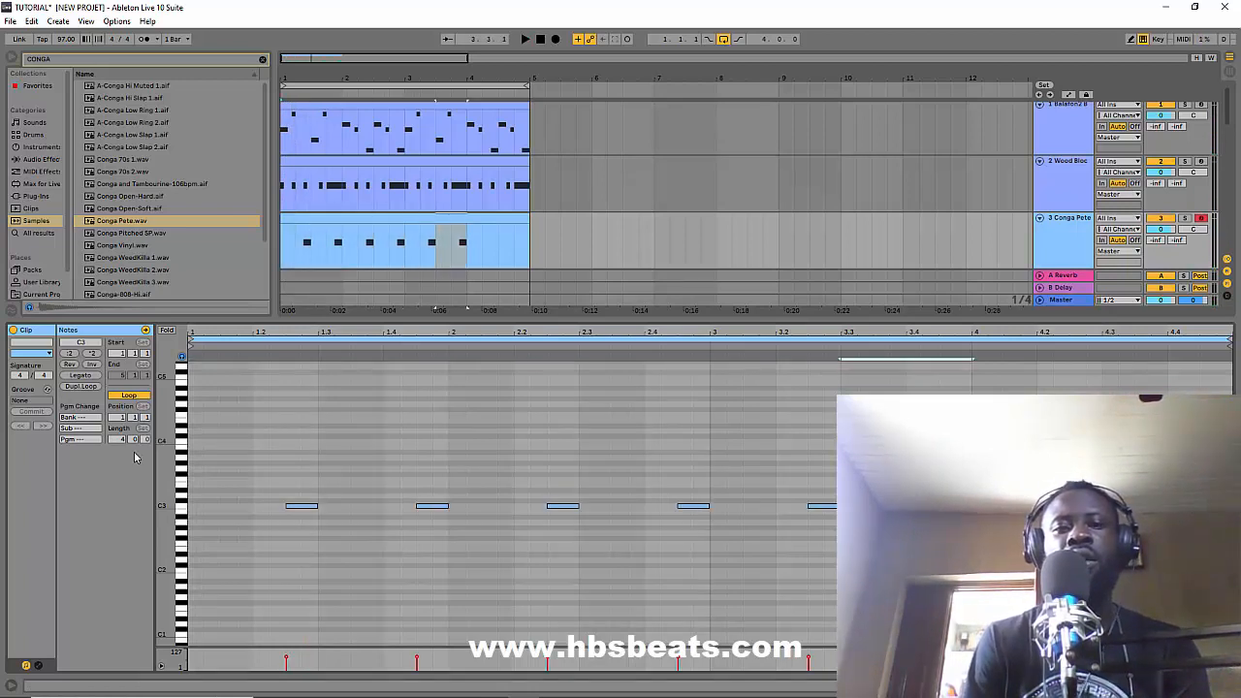
pyautogui.hotkey('ctrl', 'd')
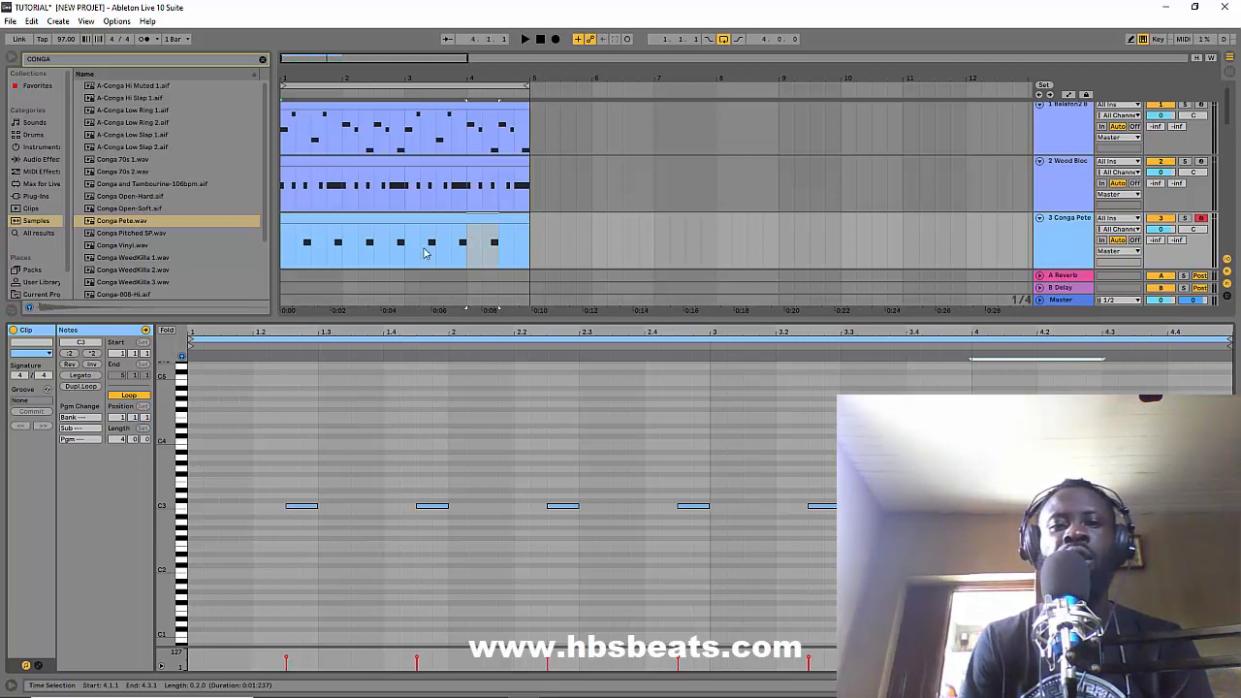
pyautogui.hotkey('ctrl', 'd')
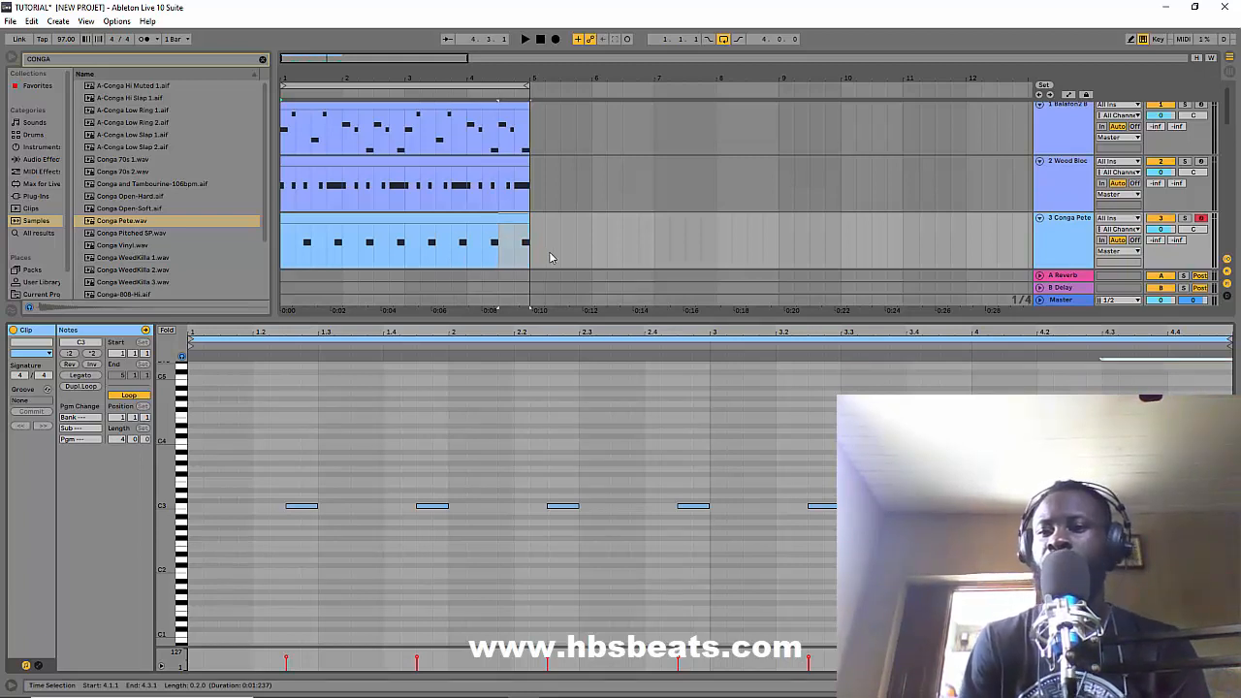
# Step: Play the loop with the Conga Pete device shown, and clear the conga search from the browser
pyautogui.press('space')
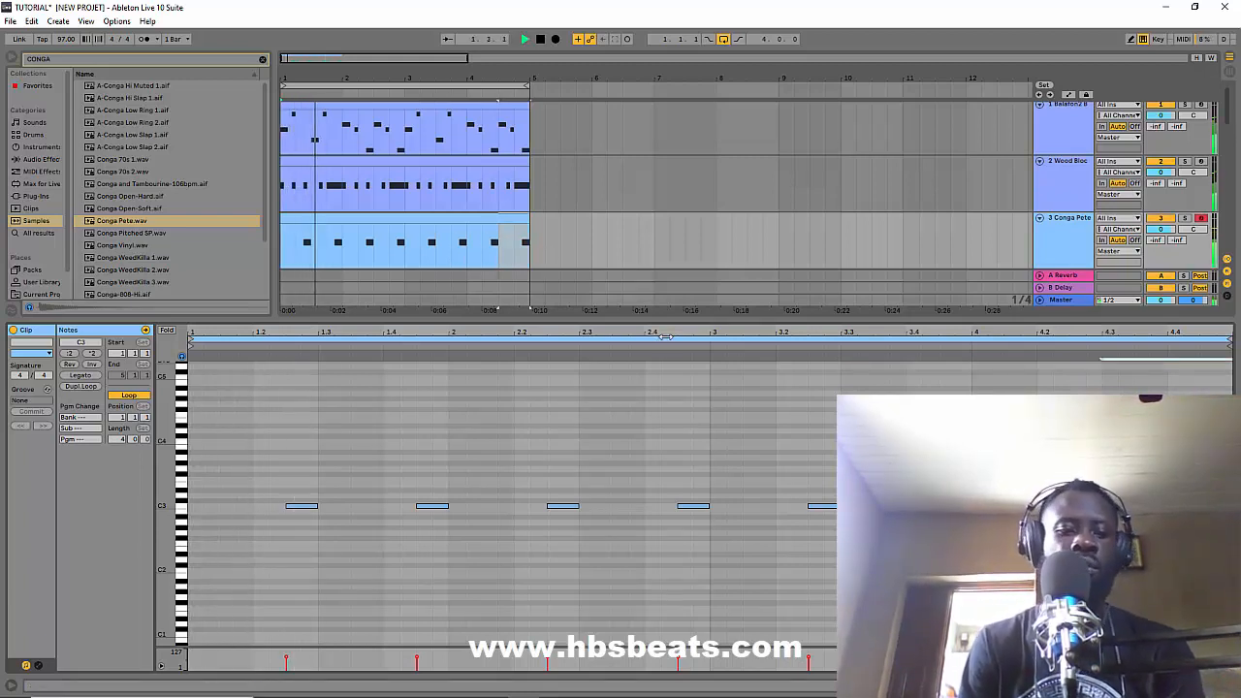
pyautogui.hotkey('shift', 'Tab')
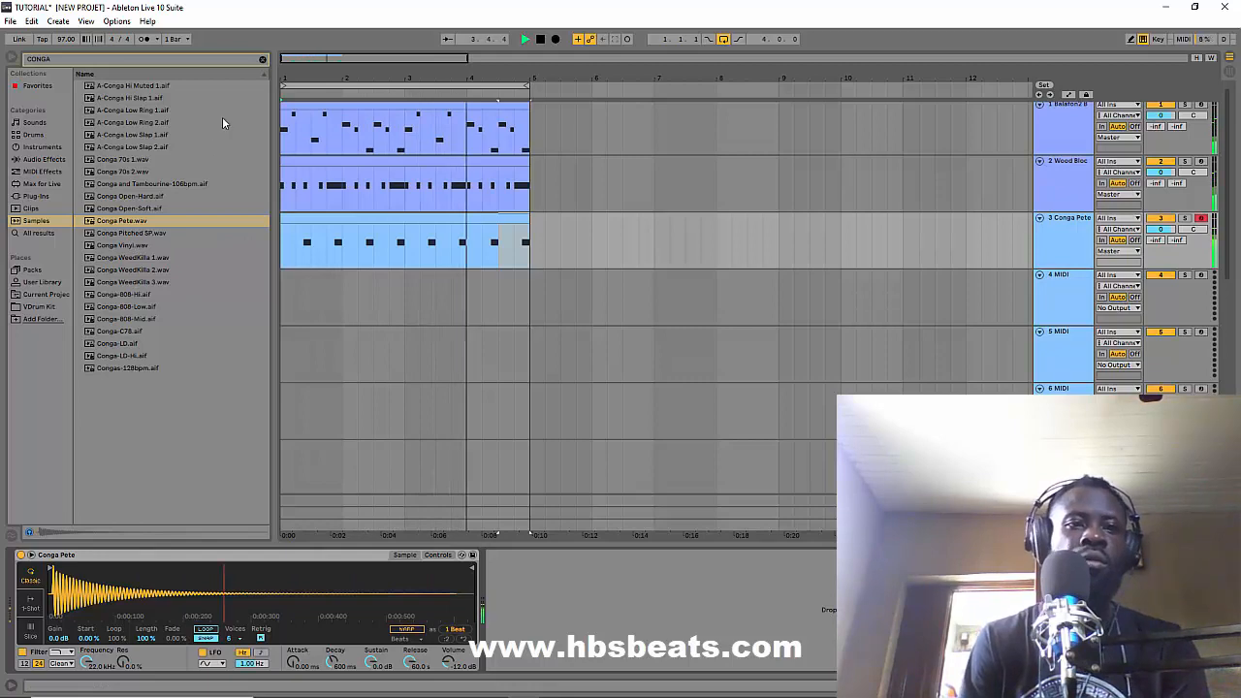
pyautogui.click(262, 59)
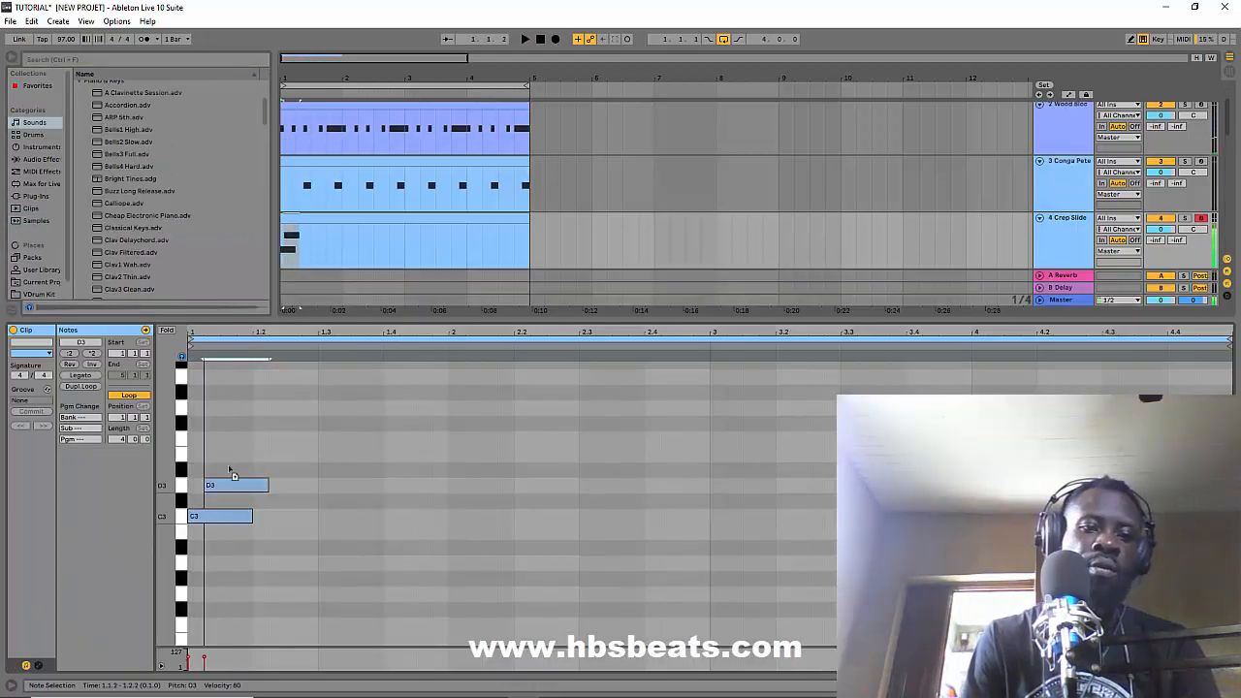
# Step: Complete a C3, E3, G3 chord at 1.1.1 in the Crep Slide clip and lengthen its notes to 1.3.1
pyautogui.moveTo(221, 490)
pyautogui.mouseDown()
pyautogui.moveTo(219, 455)
pyautogui.moveTo(204, 467)
pyautogui.moveTo(215, 428)
pyautogui.moveTo(200, 396)
pyautogui.moveTo(191, 402)
pyautogui.moveTo(240, 427)
pyautogui.moveTo(230, 424)
pyautogui.mouseUp()
pyautogui.press('space')
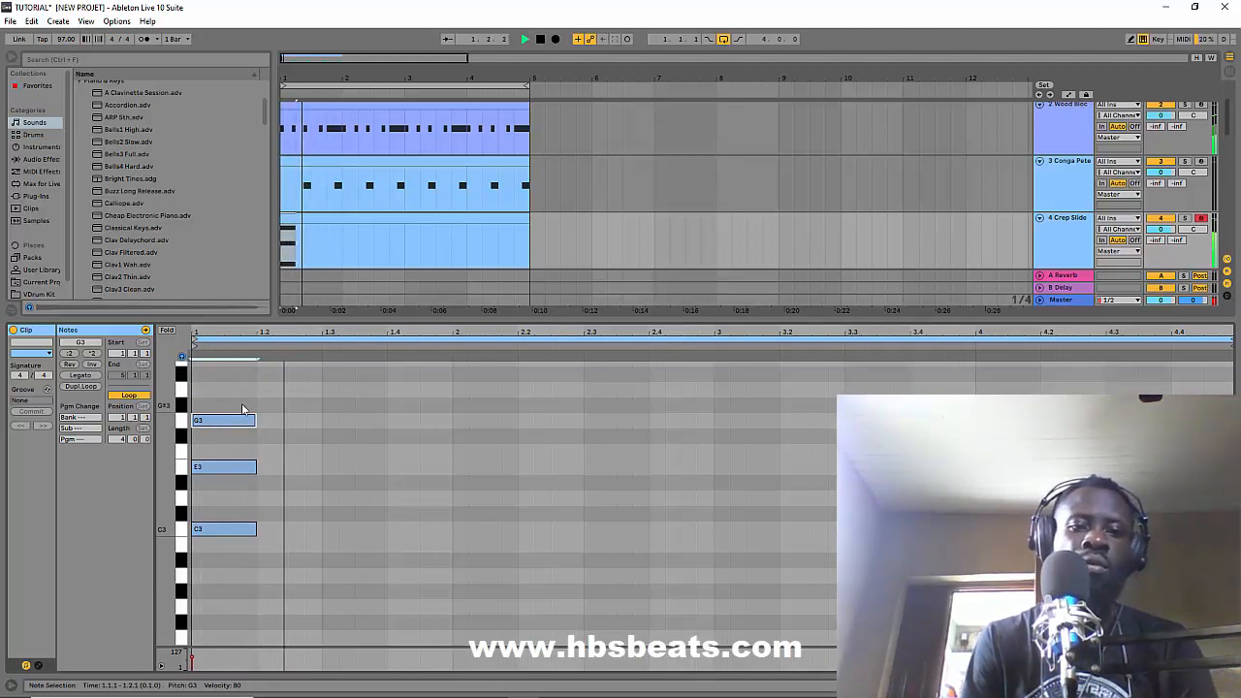
pyautogui.press('space')
pyautogui.moveTo(241, 398); pyautogui.dragTo(322, 531)
pyautogui.click(361, 492)
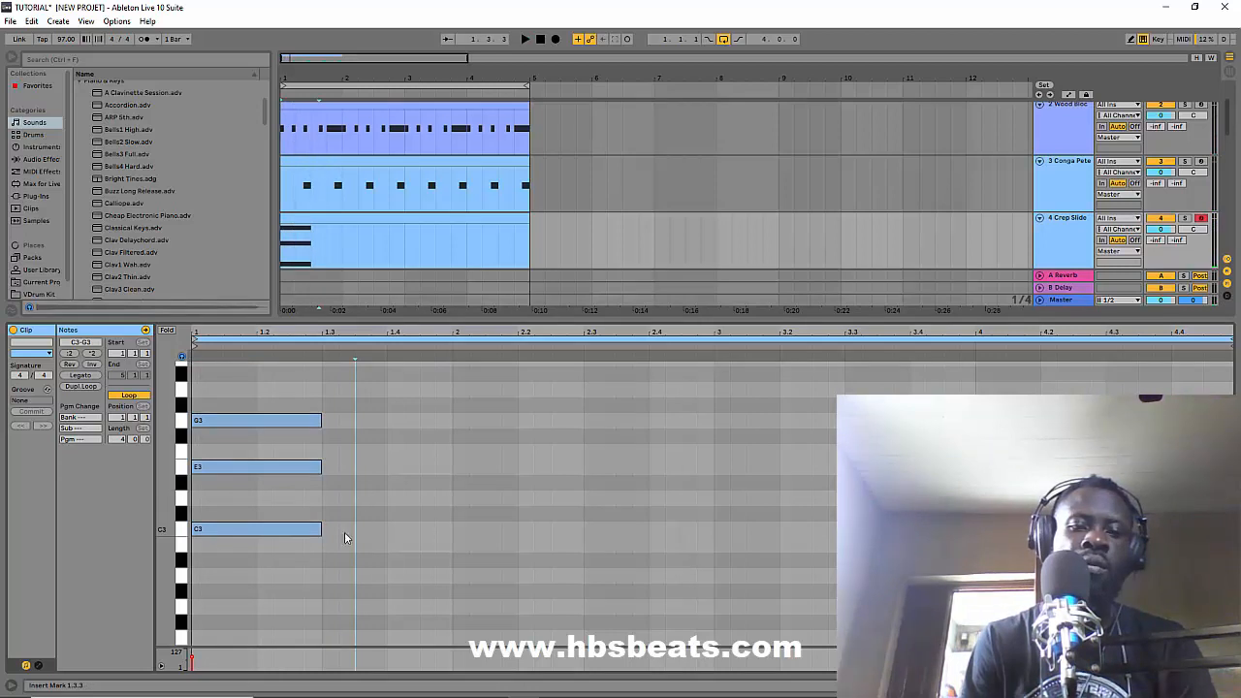
# Step: Duplicate the Crep Slide chord to 1.3.1 and revoice the copy as B2, D3 and G3
pyautogui.hotkey('ctrl', 'a')
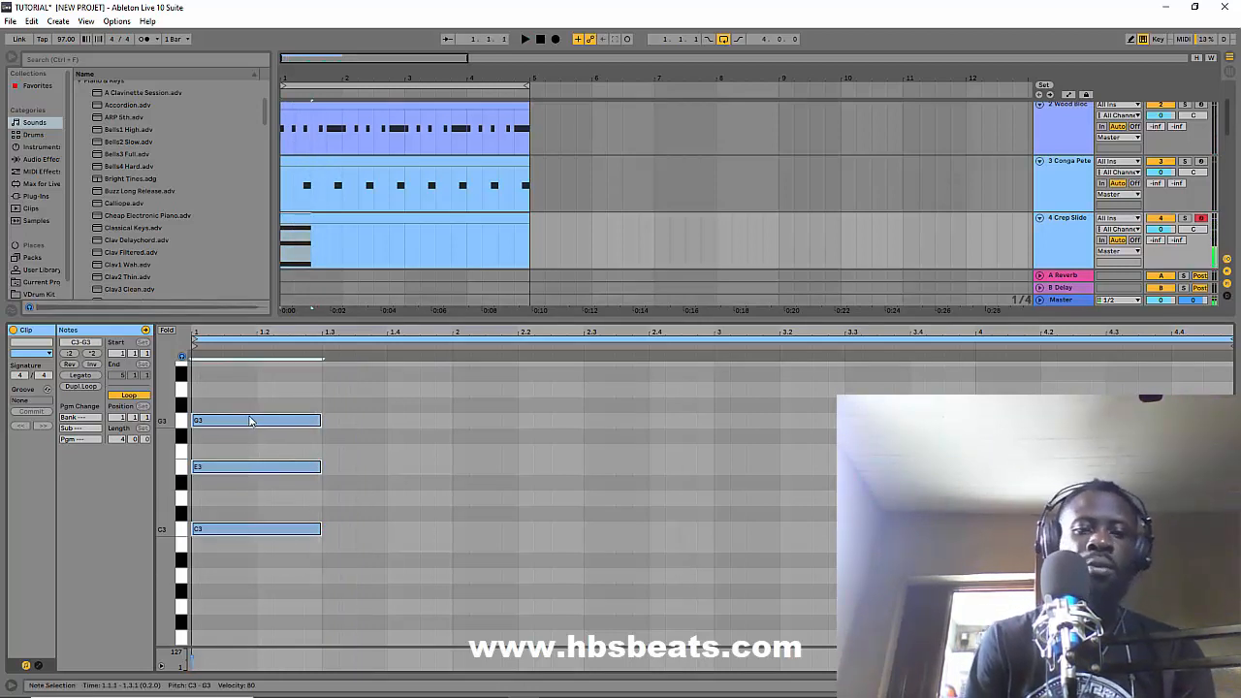
pyautogui.hotkey('ctrl', 'd')
pyautogui.click(381, 528)
pyautogui.press('Down')
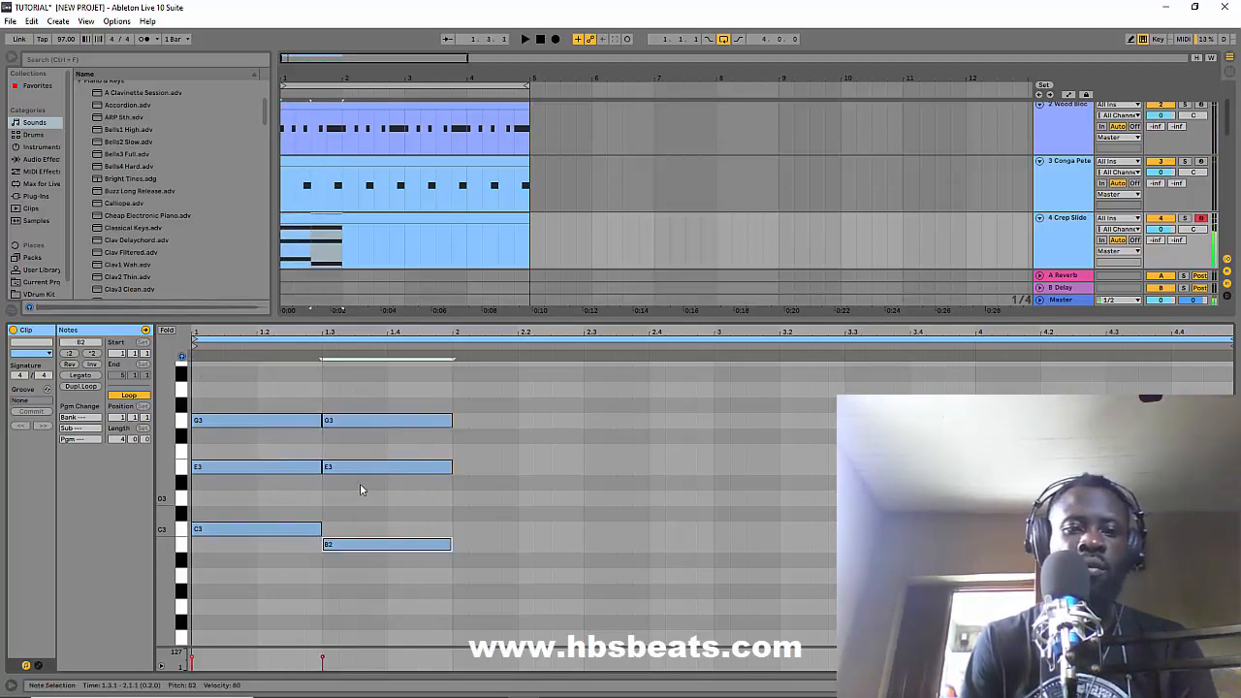
pyautogui.moveTo(362, 467); pyautogui.dragTo(363, 498)
pyautogui.moveTo(364, 420)
pyautogui.mouseDown()
pyautogui.moveTo(365, 456)
pyautogui.moveTo(365, 426)
pyautogui.mouseUp()
# Step: Copy the second chord's B2 note down to G2 to add a bass note at 1.3.1
pyautogui.scroll(2, 371, 502)
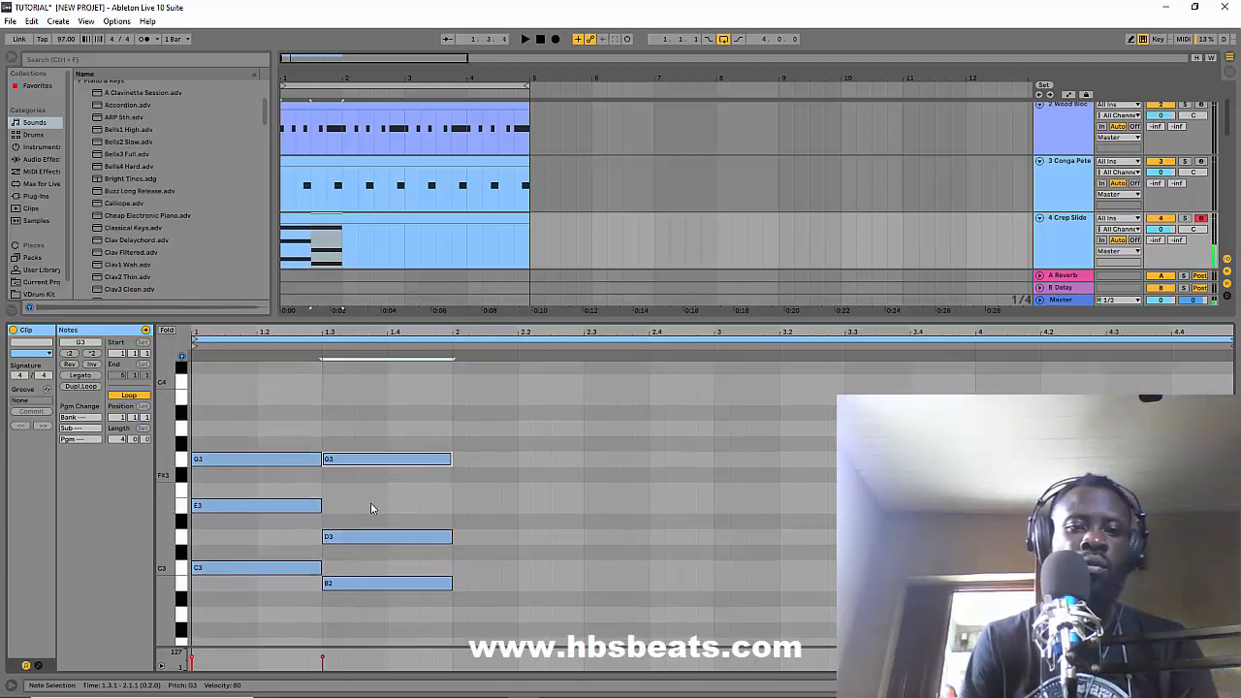
pyautogui.click(348, 538)
pyautogui.click(351, 583)
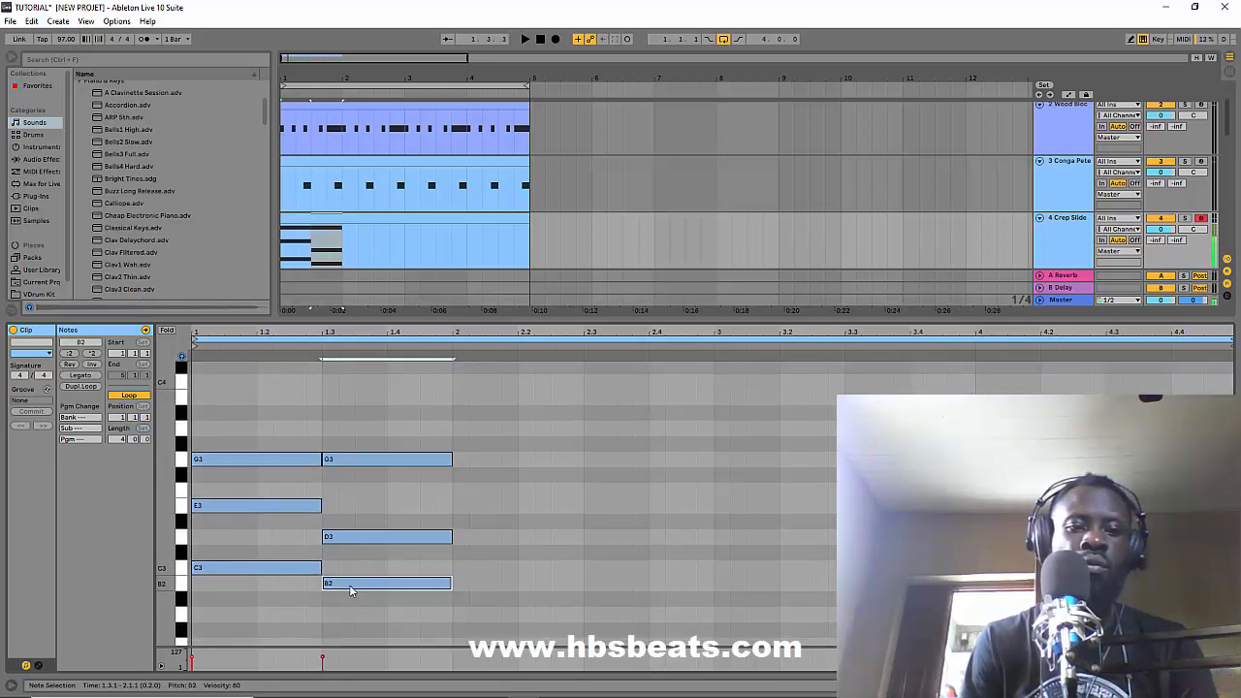
pyautogui.scroll(-2, 360, 559)
pyautogui.moveTo(362, 551); pyautogui.dragTo(364, 608)
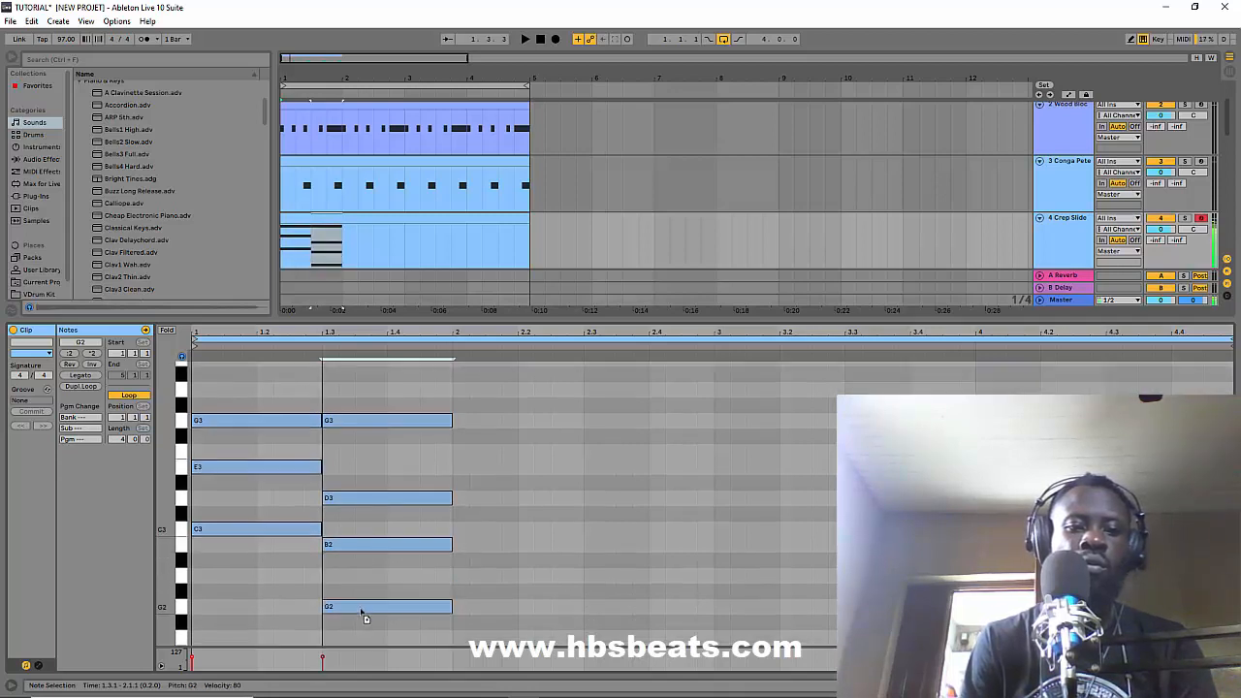
# Step: Copy the G2 bass note to E2 under the first chord at 1.1.1 and play both chords
pyautogui.scroll(-1, 365, 606)
pyautogui.scroll(-1, 366, 600)
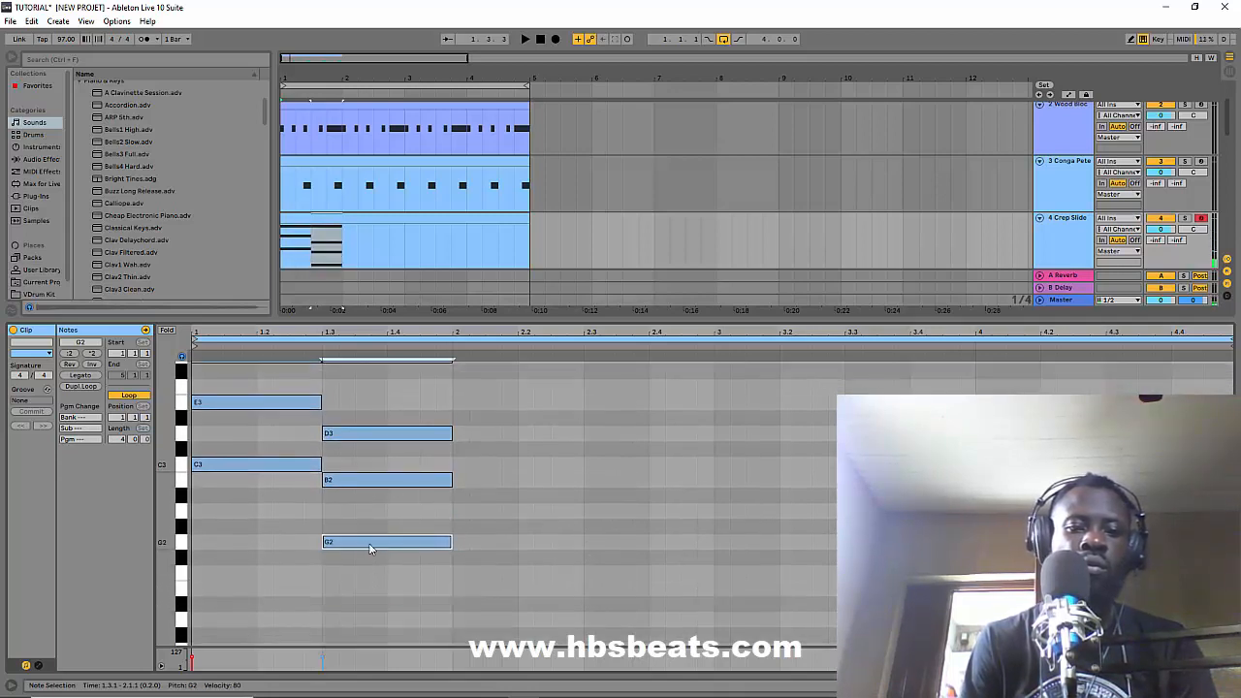
pyautogui.moveTo(369, 549); pyautogui.dragTo(257, 595)
pyautogui.press('space')
pyautogui.scroll(2, 486, 526)
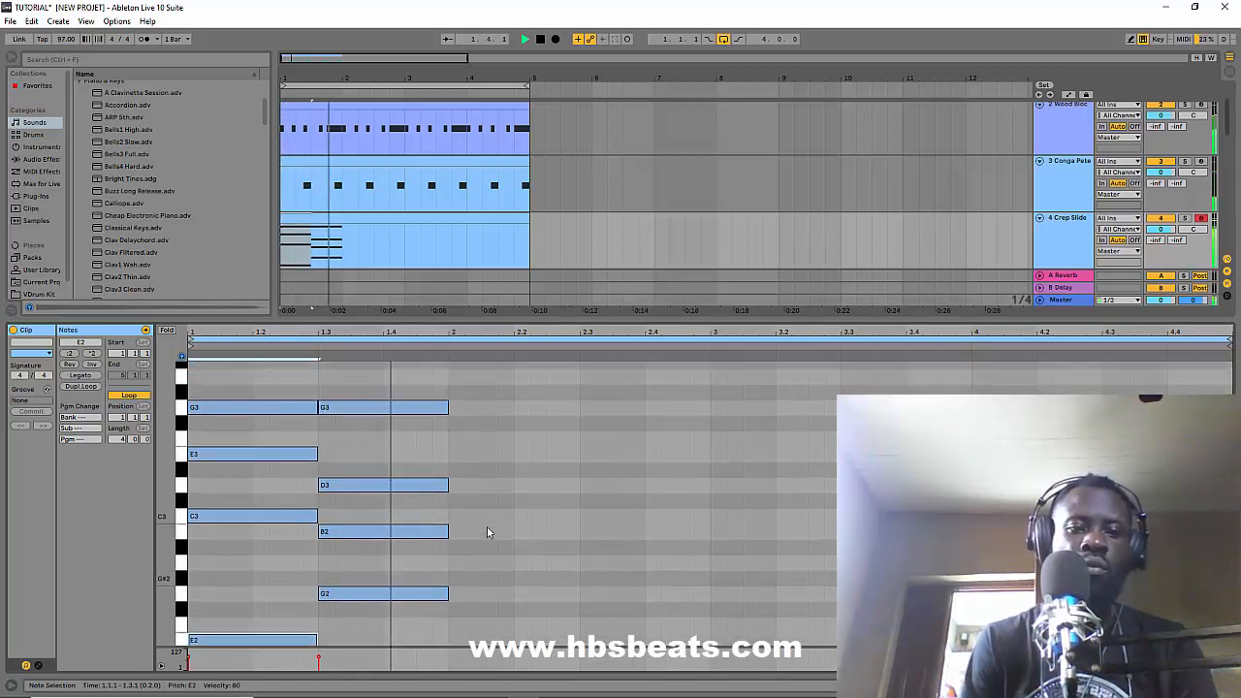
pyautogui.scroll(-2, 487, 527)
pyautogui.press('space')
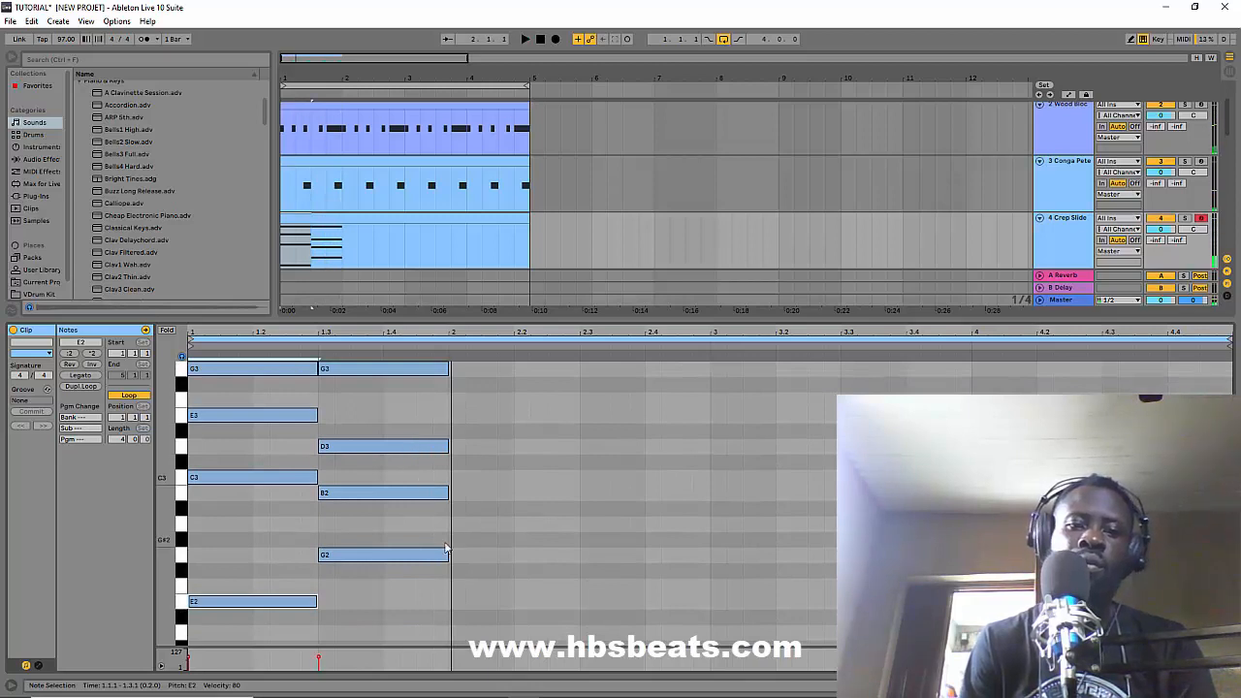
# Step: Duplicate the second chord to 2.1.1, then lower the copy's G2 note to F2 and its B2 note as well
pyautogui.moveTo(445, 548); pyautogui.dragTo(374, 375)
pyautogui.hotkey('ctrl', 'd')
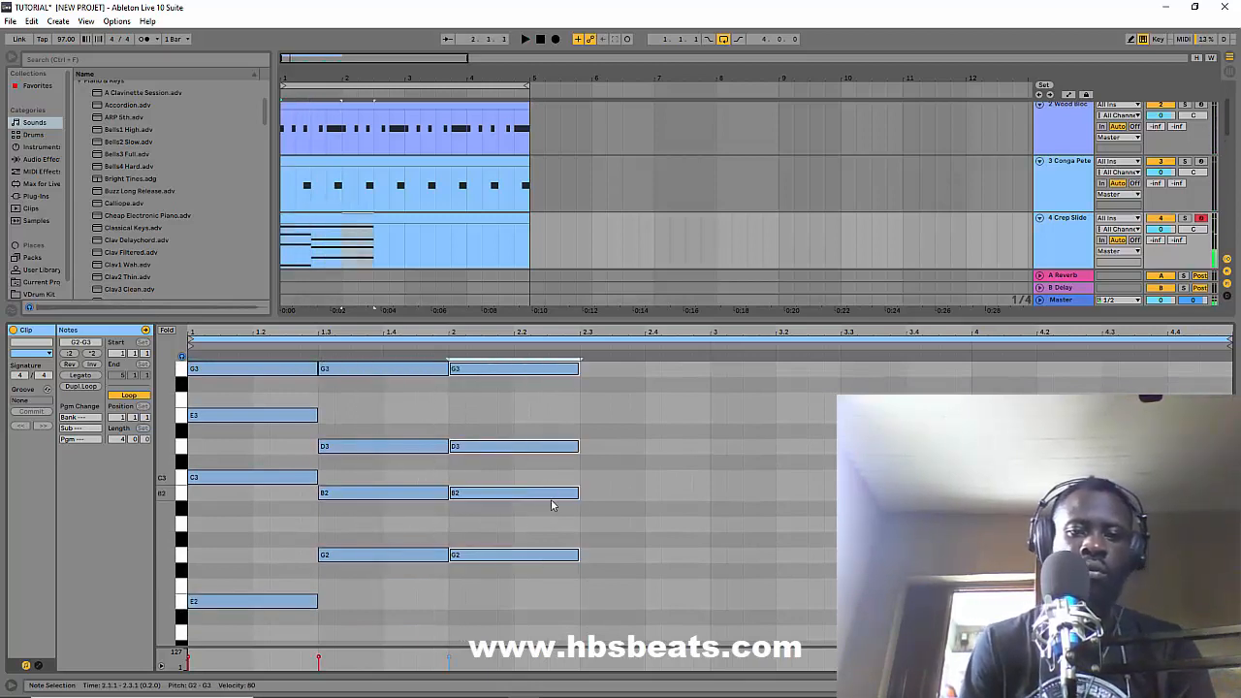
pyautogui.click(514, 557)
pyautogui.moveTo(515, 558); pyautogui.dragTo(512, 585)
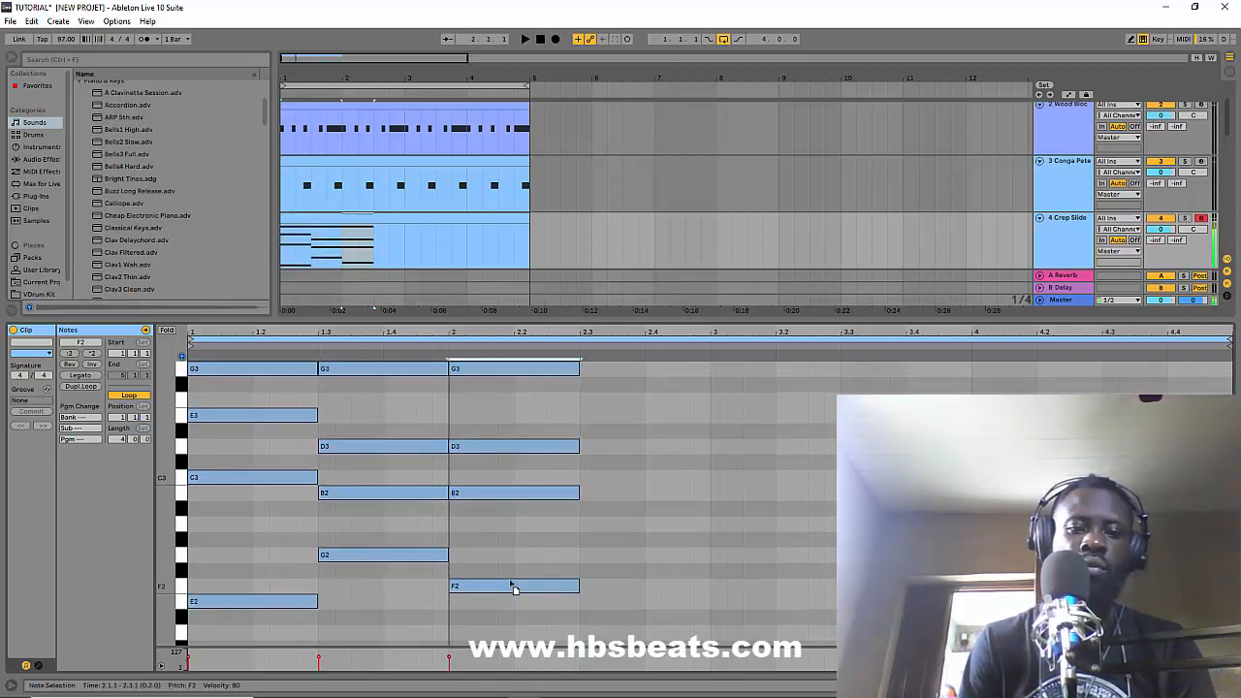
pyautogui.moveTo(498, 496)
pyautogui.mouseDown()
pyautogui.moveTo(501, 537)
pyautogui.moveTo(498, 520)
pyautogui.mouseUp()
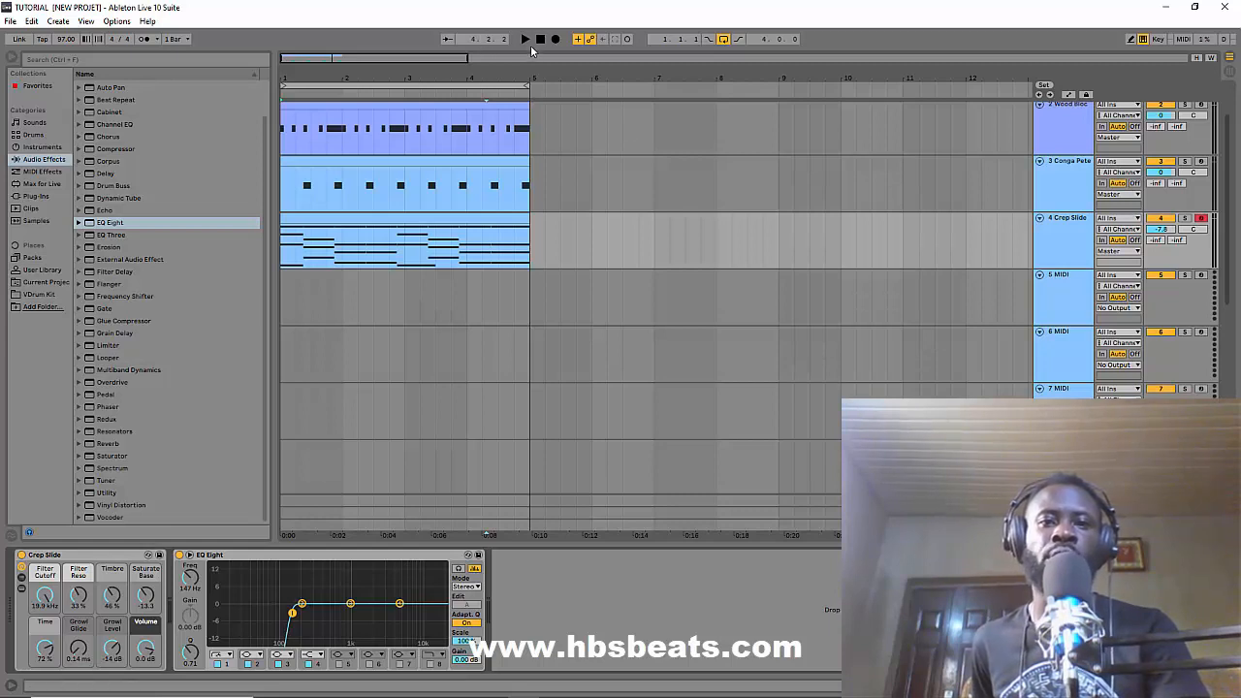
# Step: Play the loop and lower the Crep Slide track's volume
pyautogui.press('space')
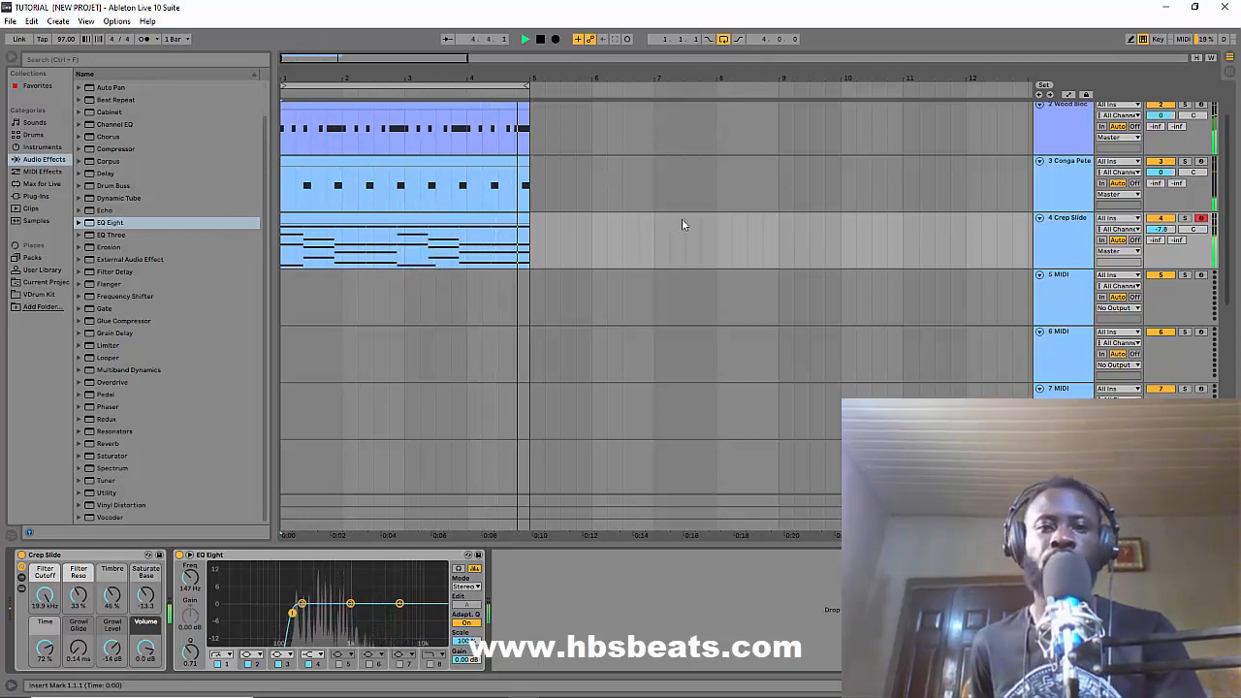
pyautogui.moveTo(1160, 230); pyautogui.dragTo(1160, 247)
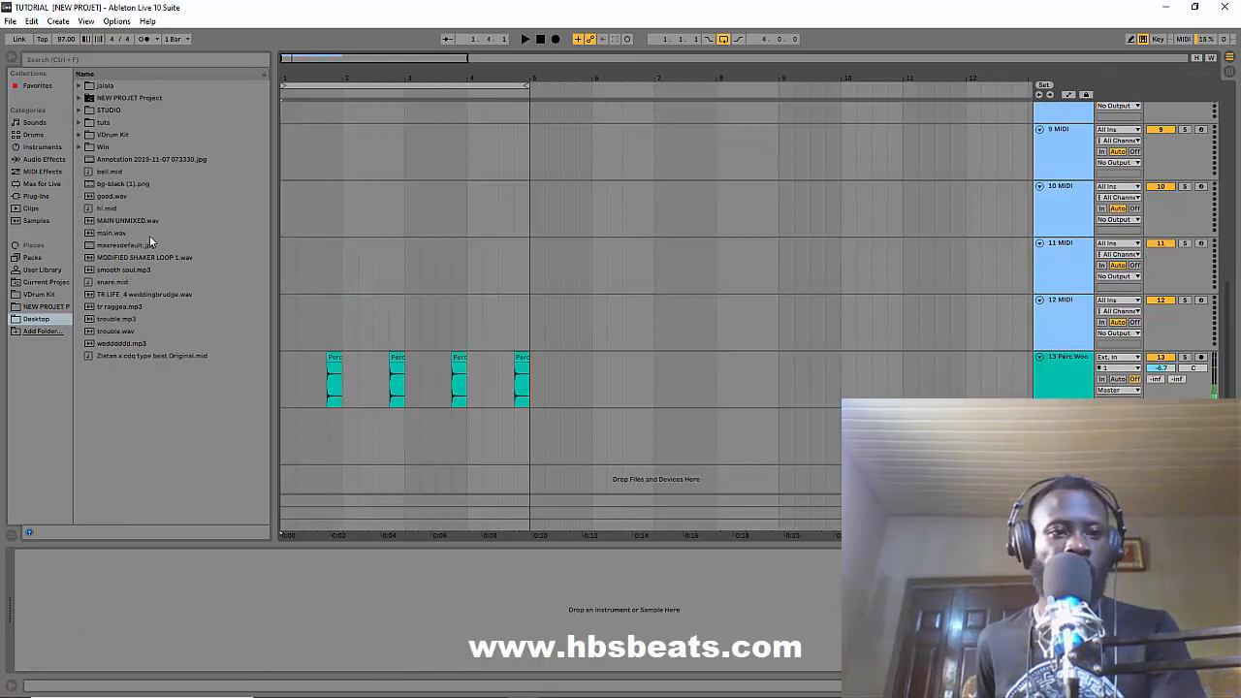
# Step: Place MODIFIED SHAKER LOOP 1.wav from the Desktop at 1.1.1 on a new audio track below Perc Wood and play it
pyautogui.moveTo(143, 252); pyautogui.dragTo(281, 441)
pyautogui.press('space')
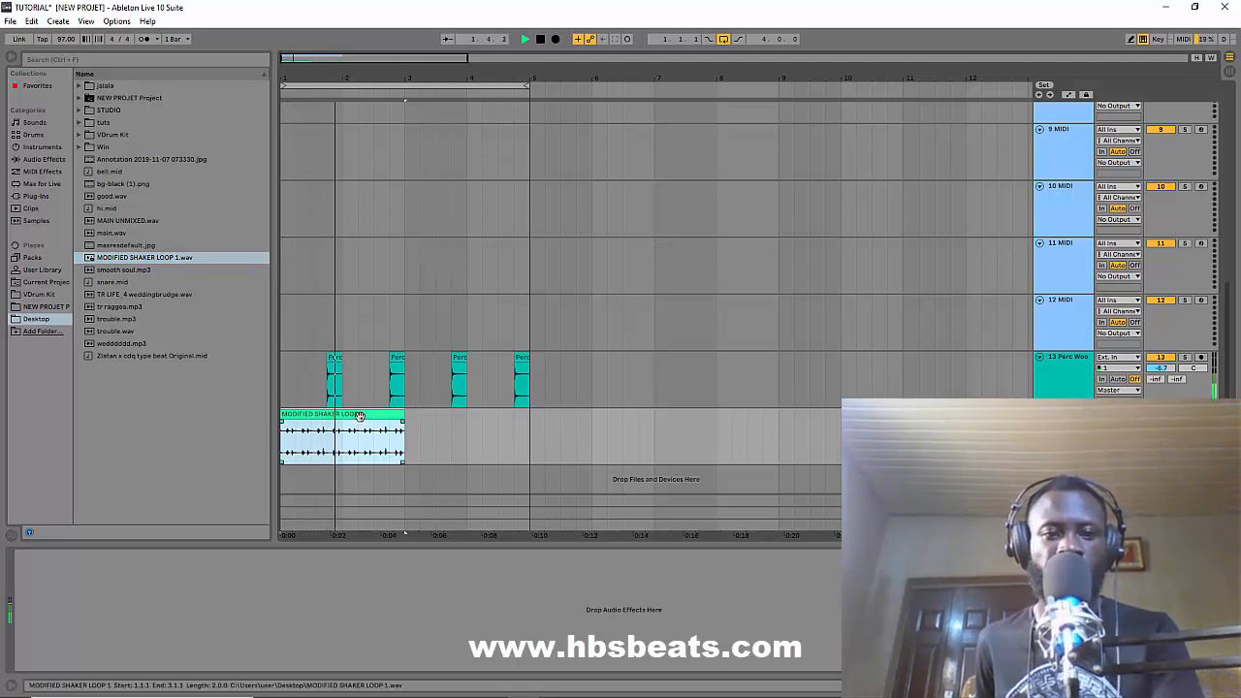
# Step: Turn off transient looping in the MODIFIED SHAKER LOOP clip's Beats warp settings and lower its transient envelope while it plays
pyautogui.press('space')
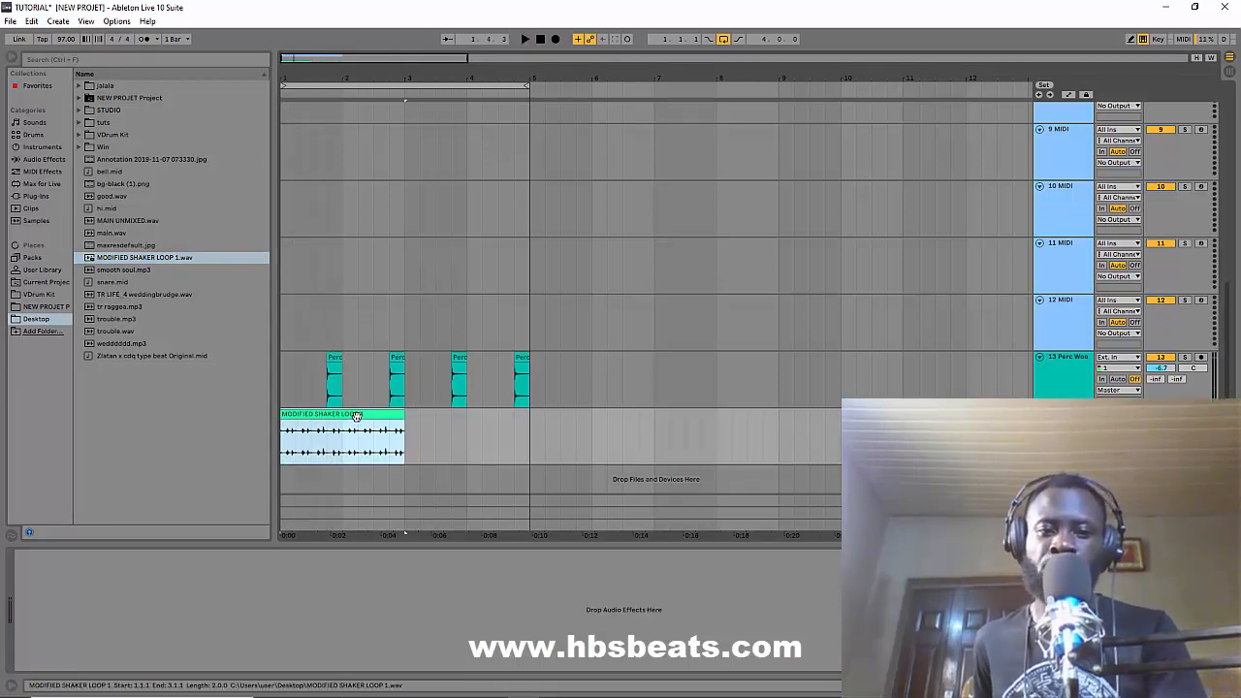
pyautogui.doubleClick(357, 415)
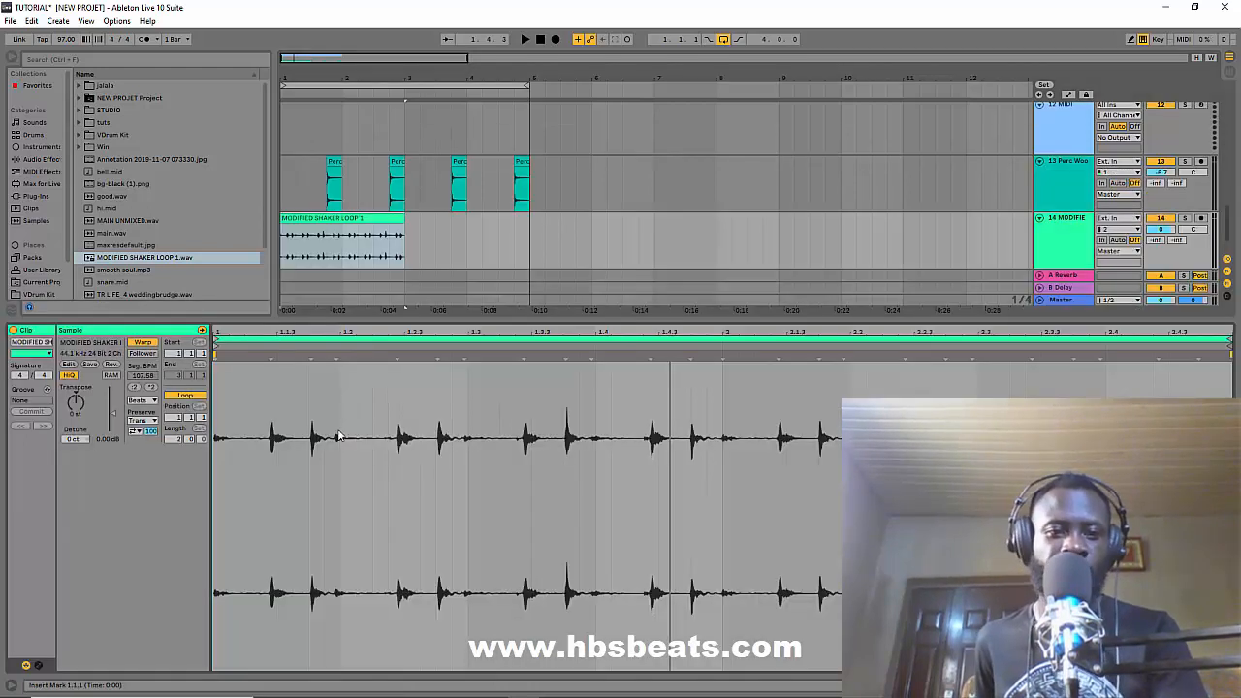
pyautogui.click(141, 419)
pyautogui.click(145, 422)
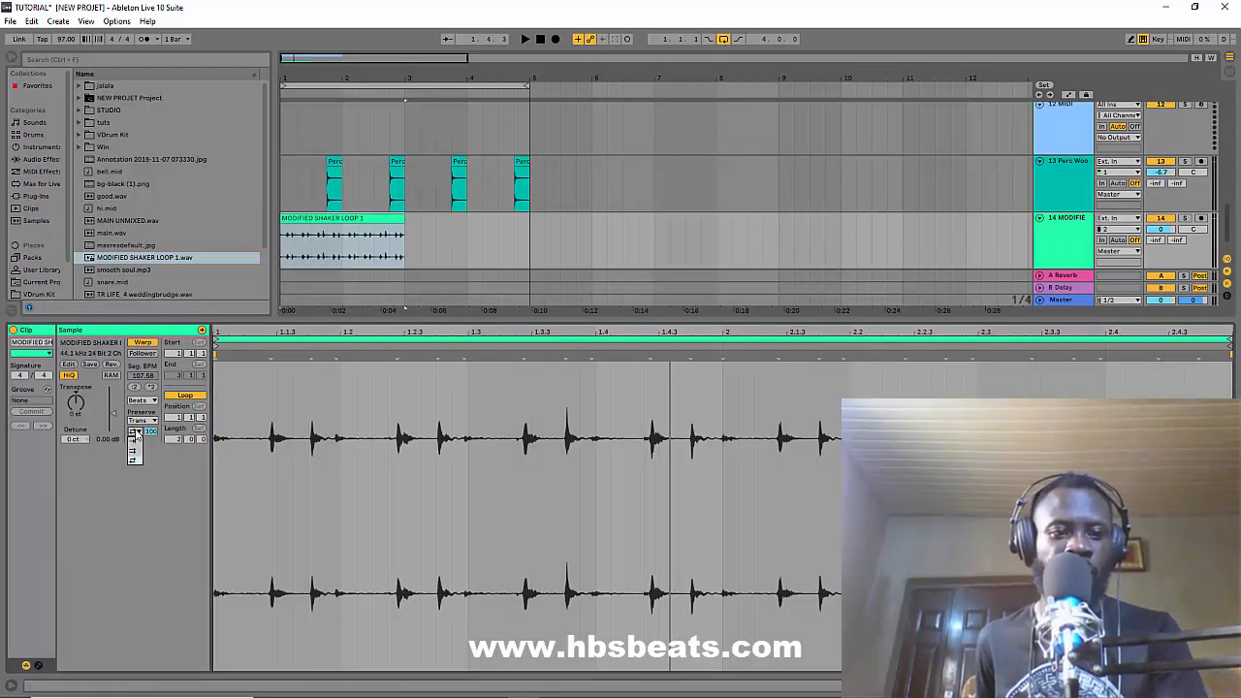
pyautogui.click(143, 421)
pyautogui.click(143, 427)
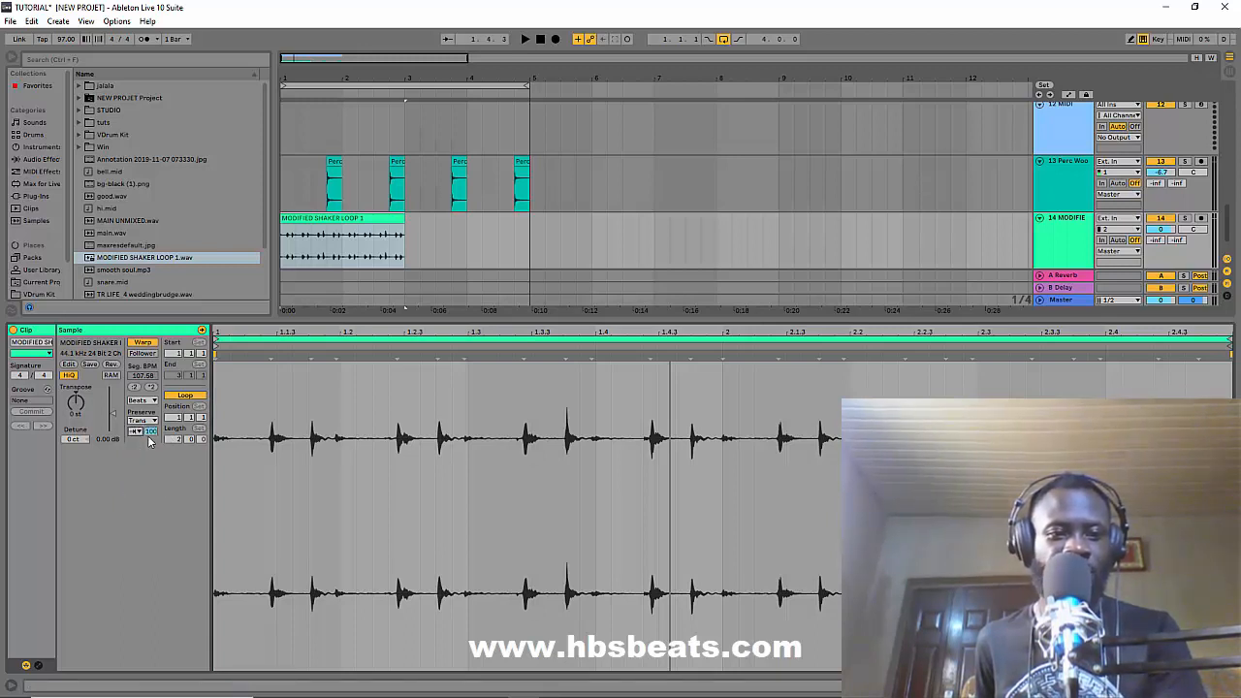
pyautogui.press('space')
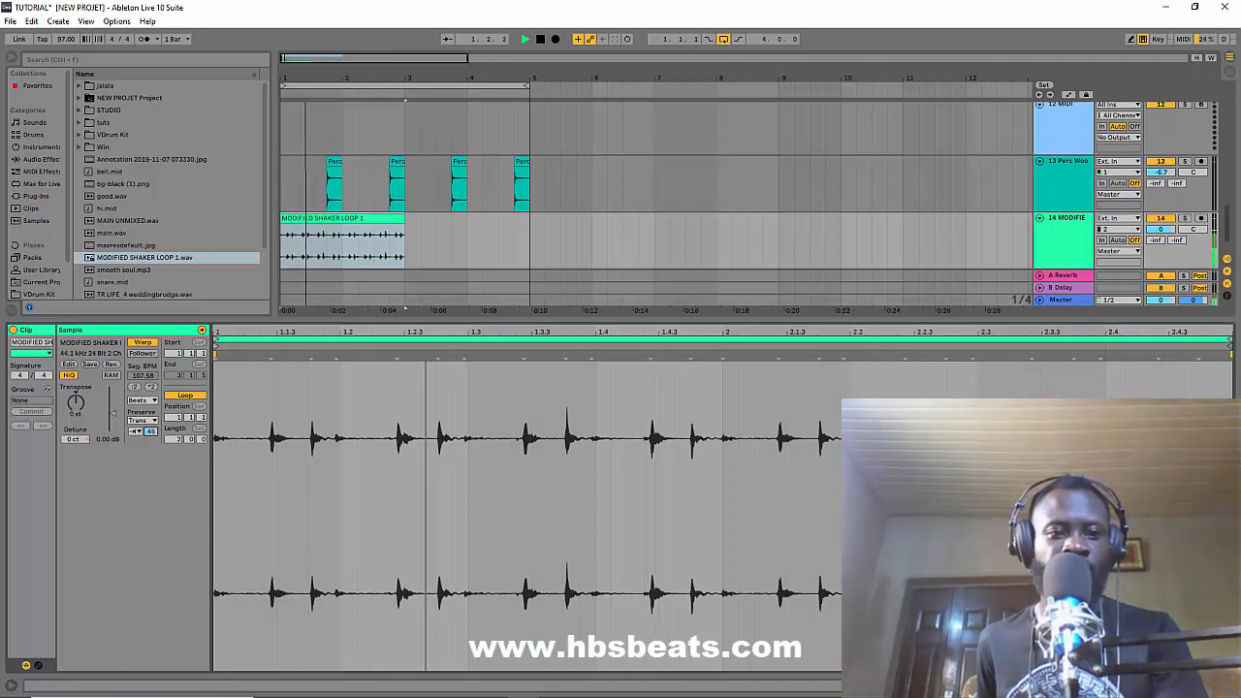
pyautogui.moveTo(152, 429); pyautogui.dragTo(153, 430)
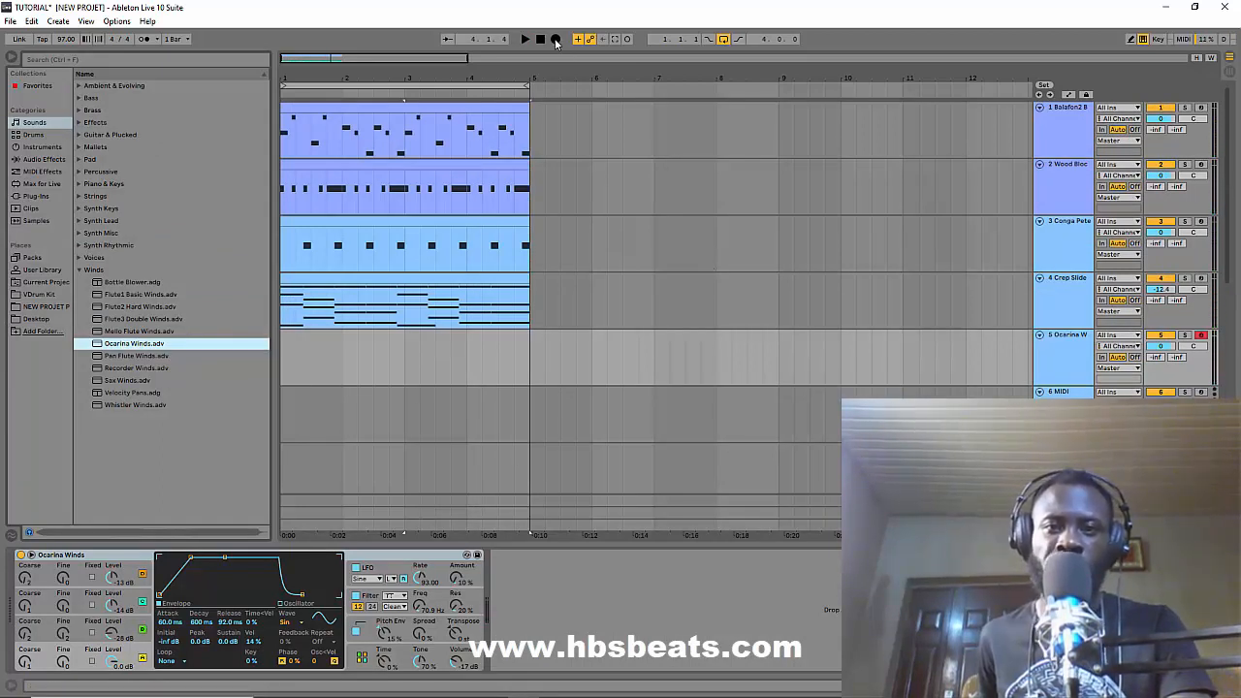
# Step: Set the metronome count-in to 1 Bar and record a melody on the Ocarina Winds track over the four-bar loop
pyautogui.click(157, 40)
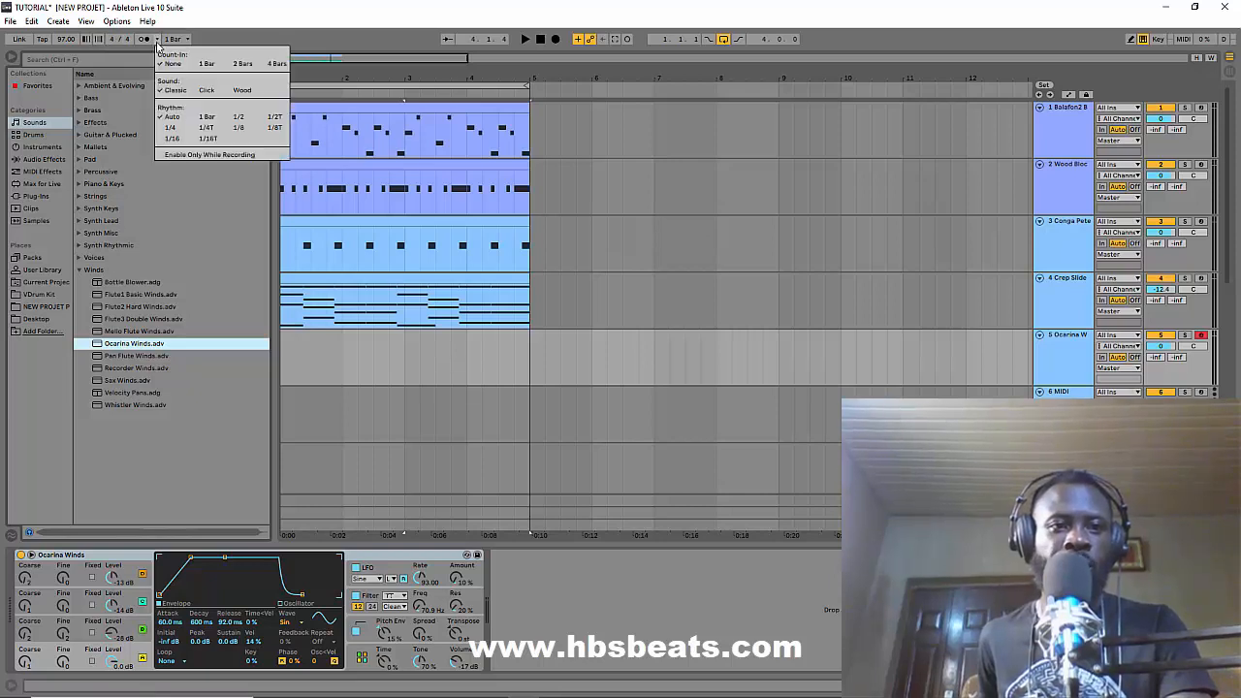
pyautogui.click(206, 64)
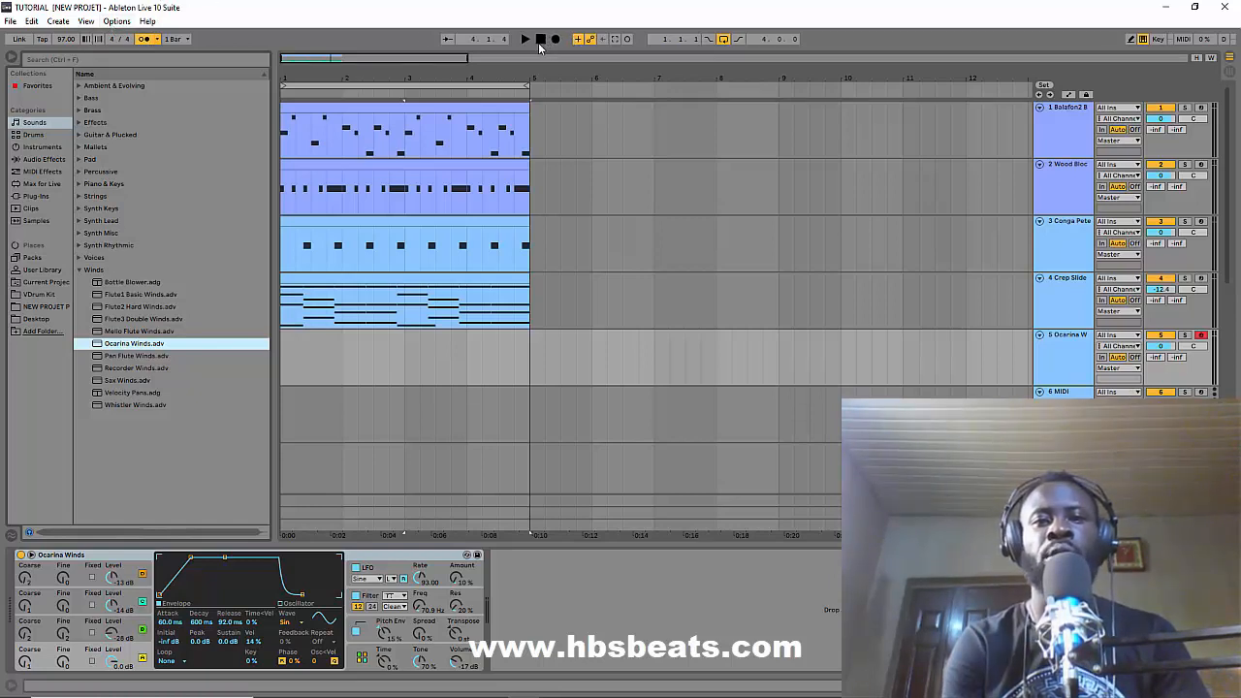
pyautogui.click(555, 40)
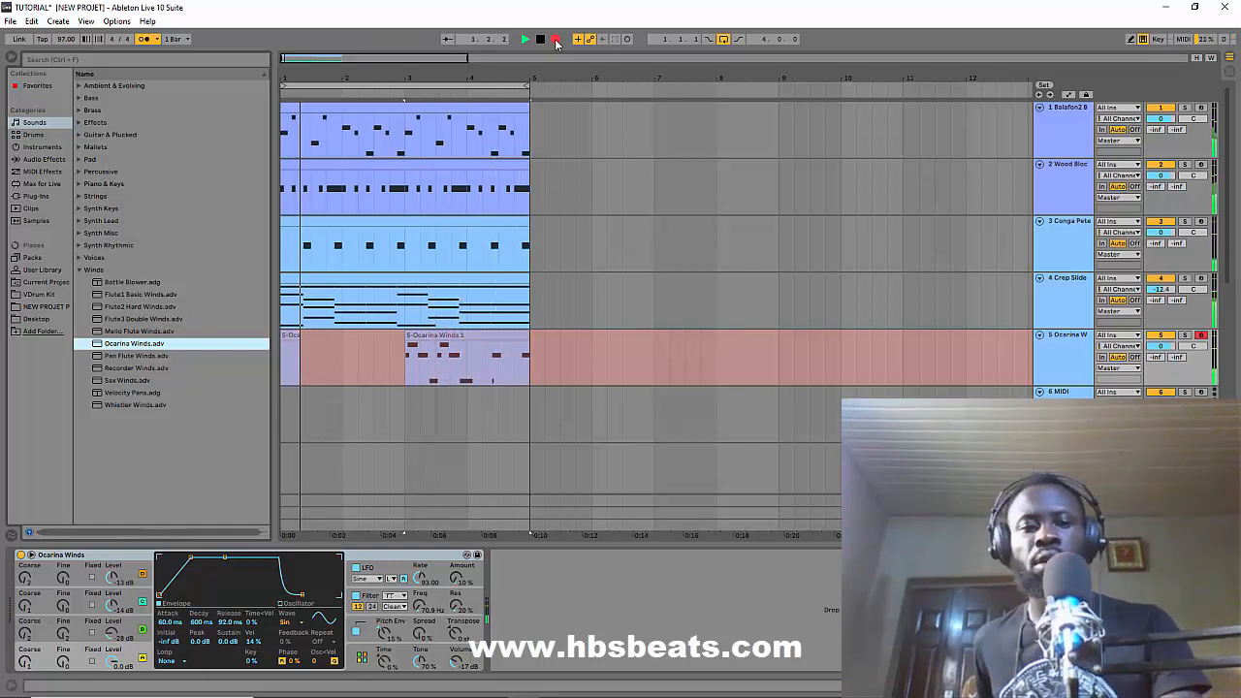
pyautogui.press('space')
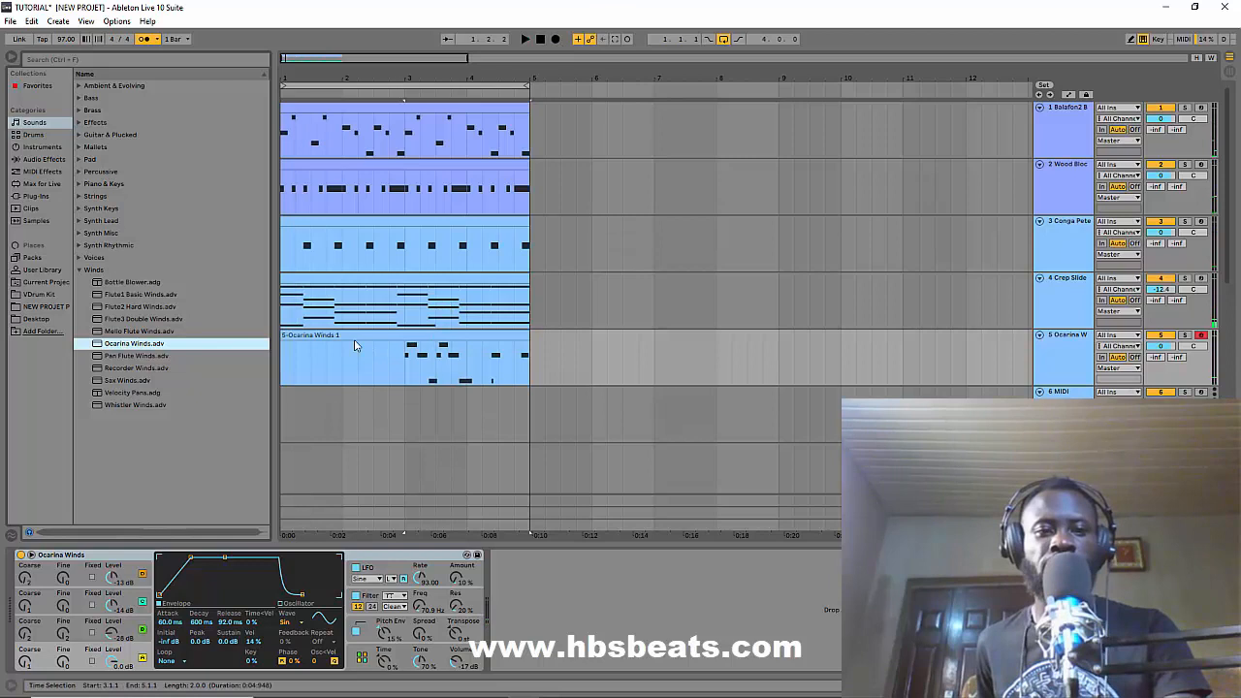
# Step: Repeat the Ocarina Winds phrase from bars 3 and 4 in bars 1 and 2, play it and open the first clip
pyautogui.click(287, 337)
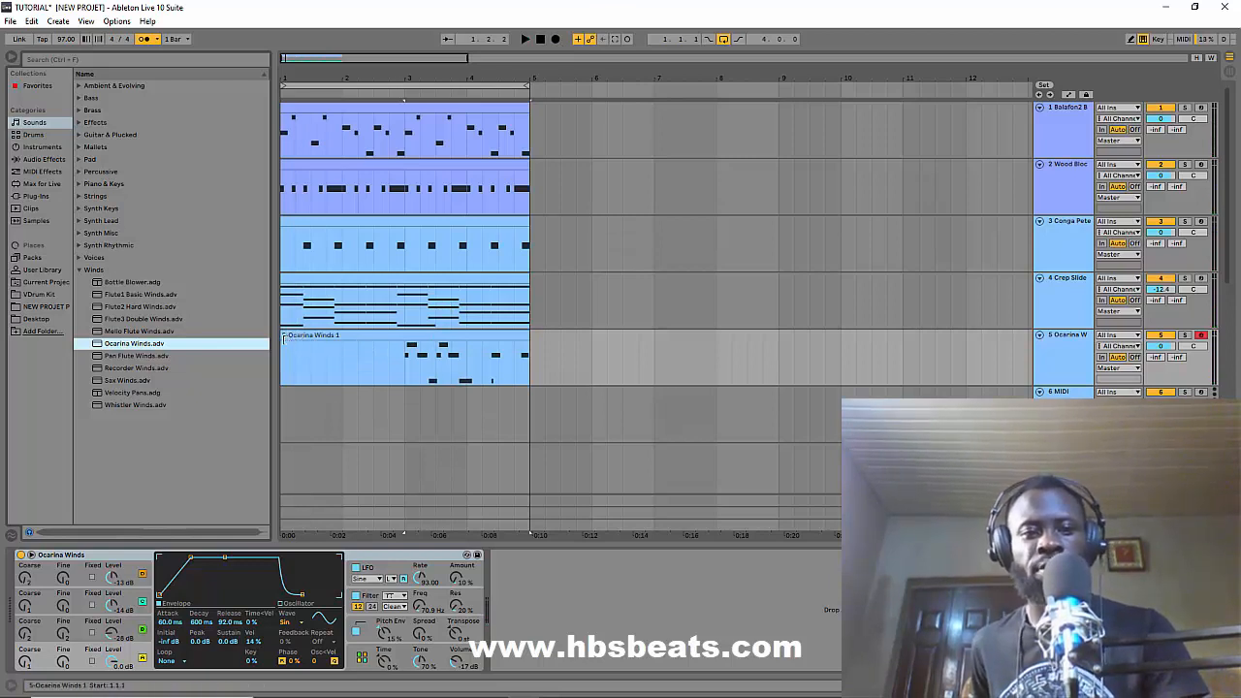
pyautogui.moveTo(281, 349); pyautogui.dragTo(345, 353)
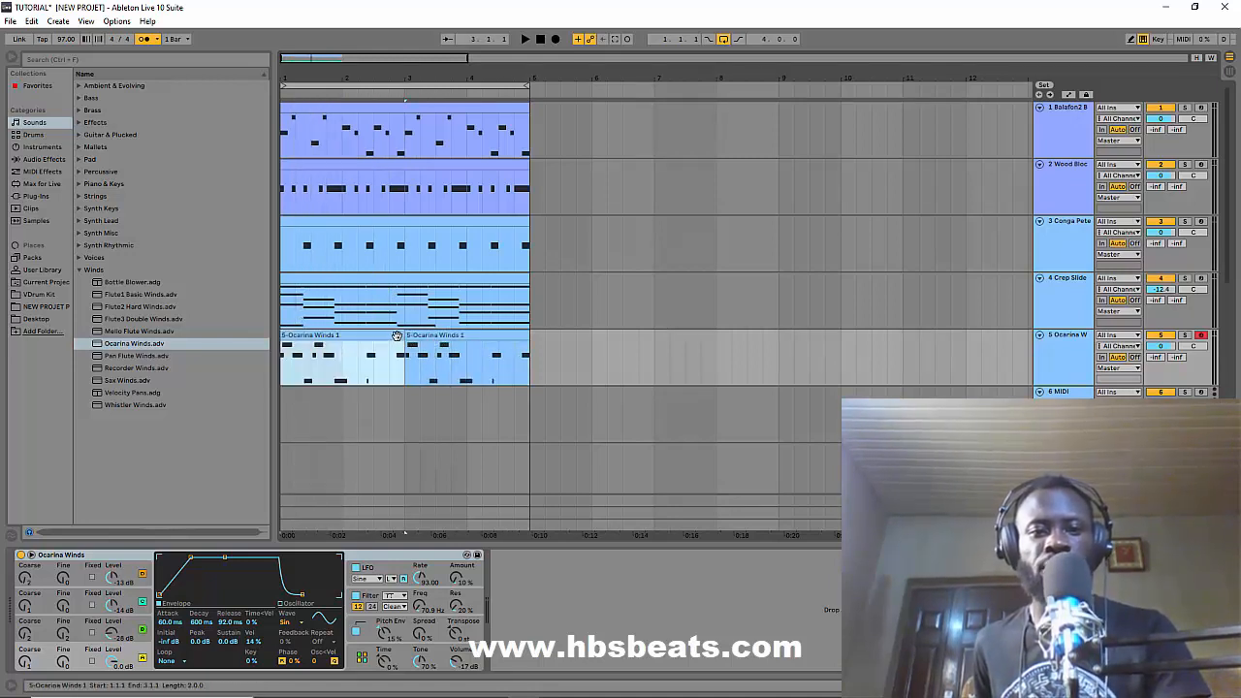
pyautogui.press('space')
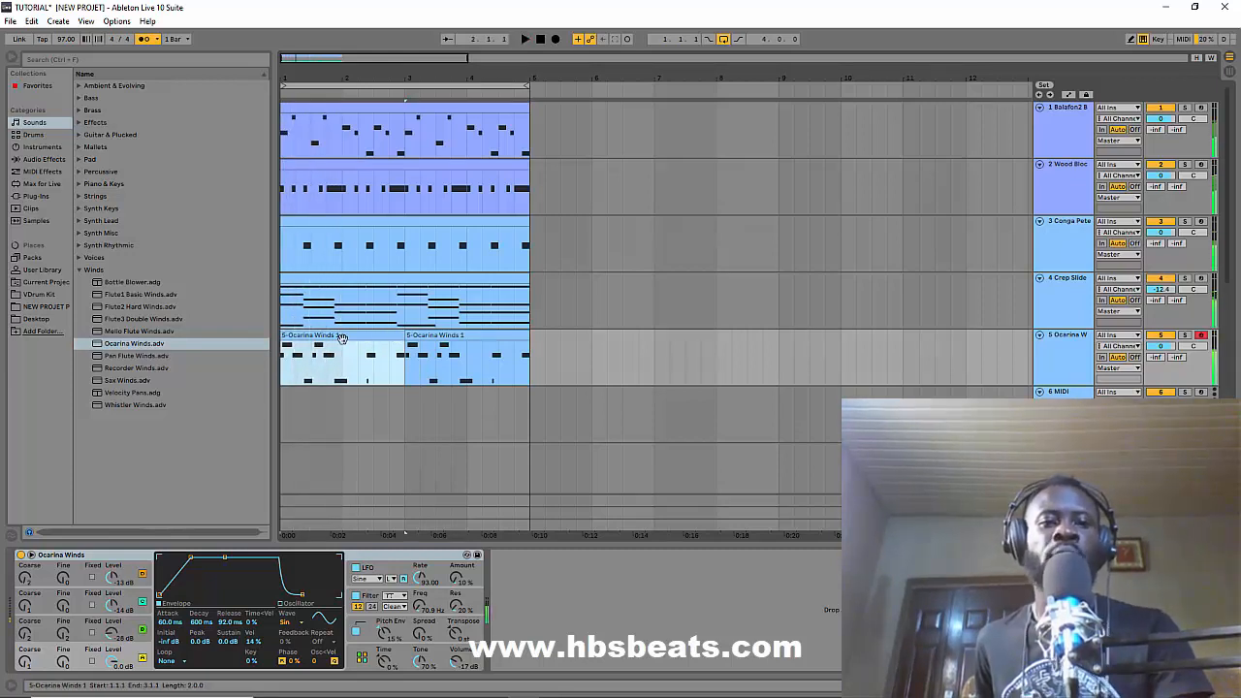
pyautogui.doubleClick(342, 336)
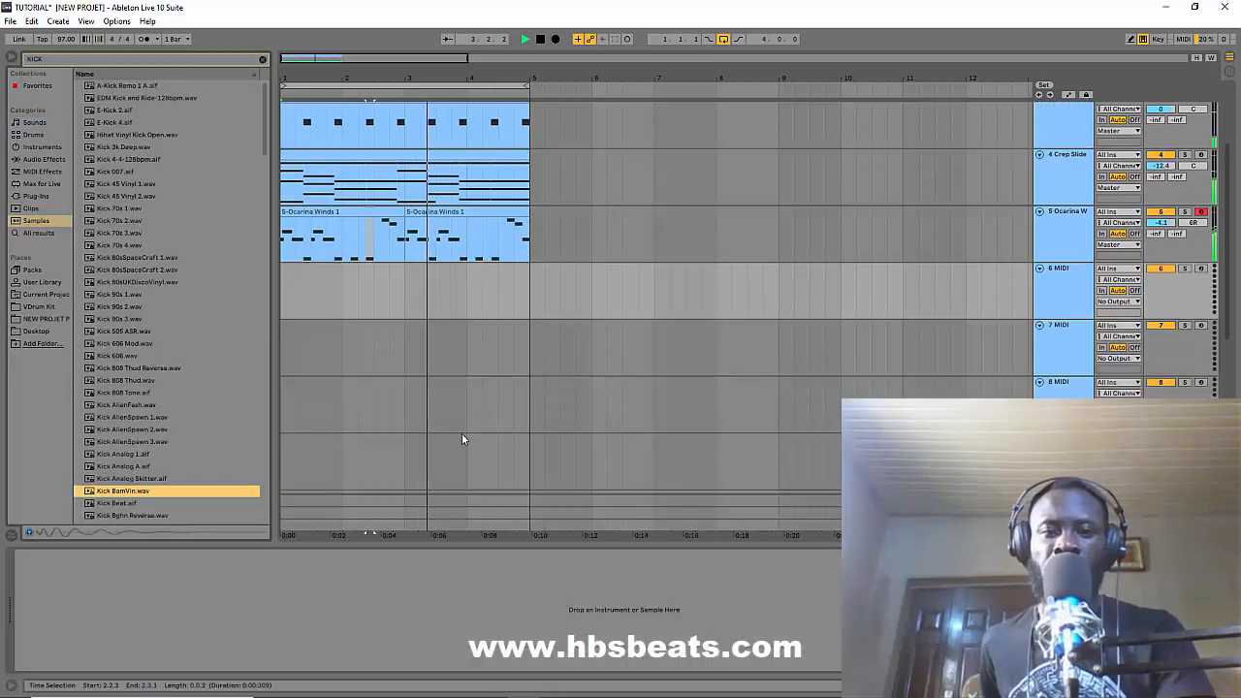
# Step: Place Kick BamVin.wav at 1.1.1 on the 7 Audio track and play it with the loop
pyautogui.scroll(-5, 462, 432)
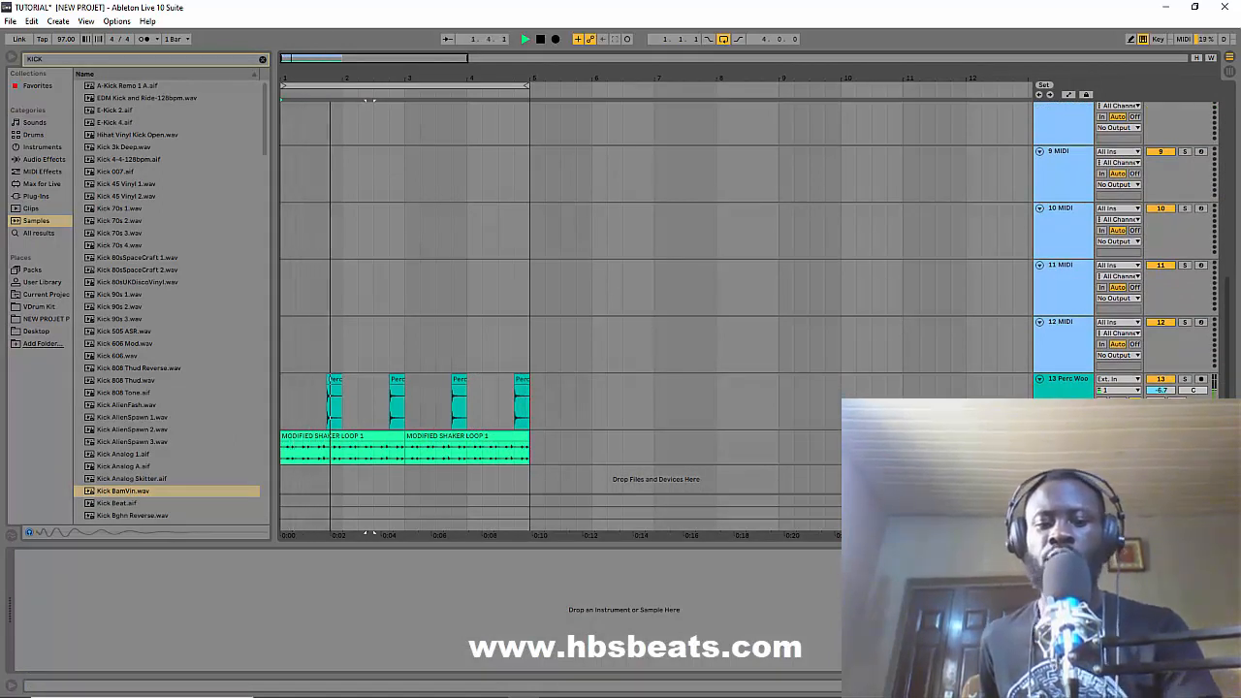
pyautogui.scroll(5, 1074, 352)
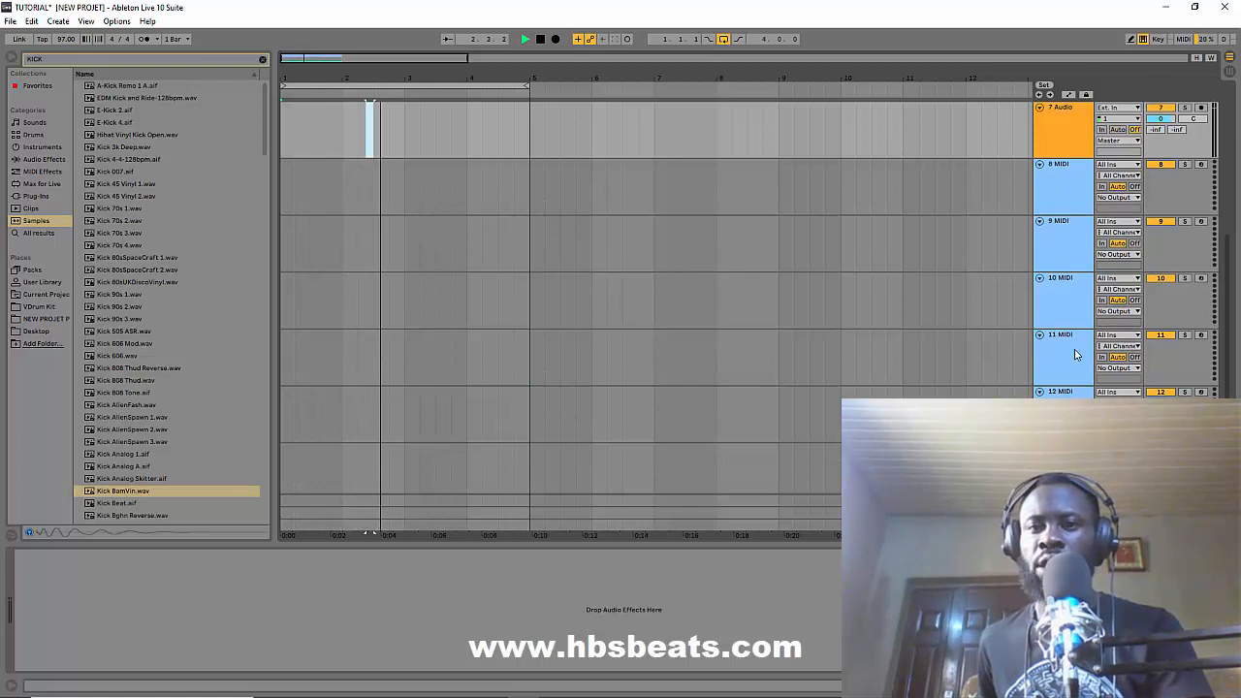
pyautogui.click(1060, 230)
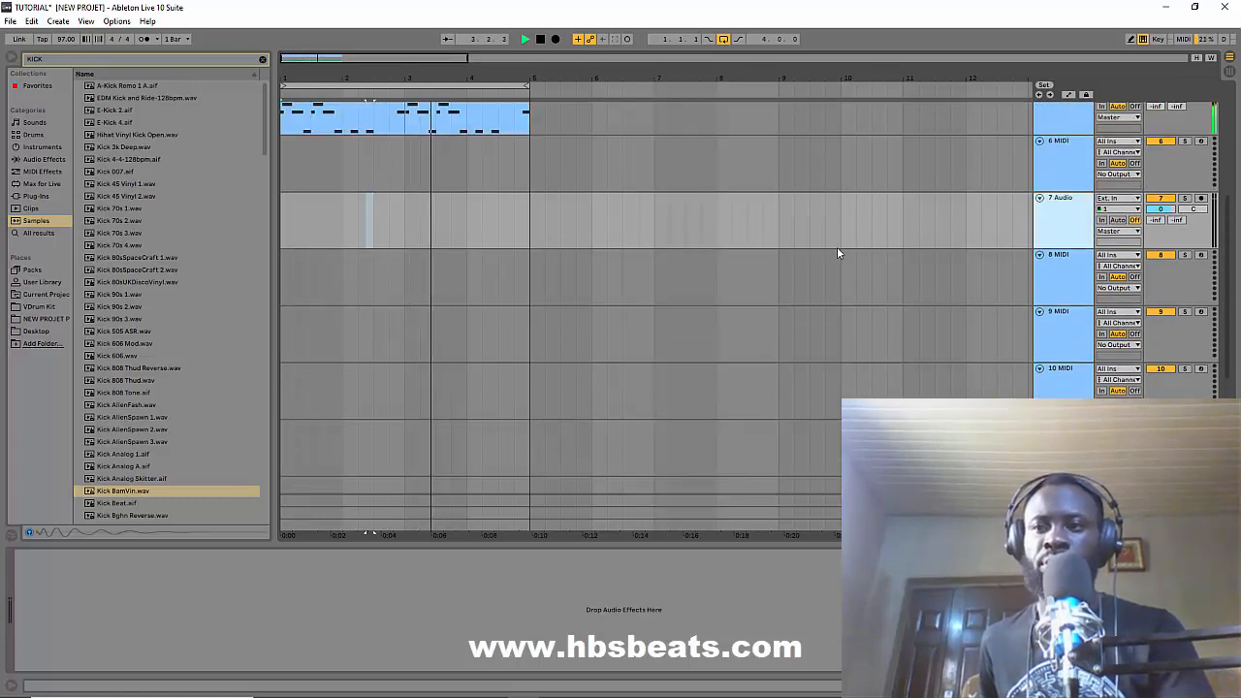
pyautogui.click(138, 489)
pyautogui.moveTo(291, 116); pyautogui.dragTo(285, 213)
pyautogui.press('space')
pyautogui.press('space')
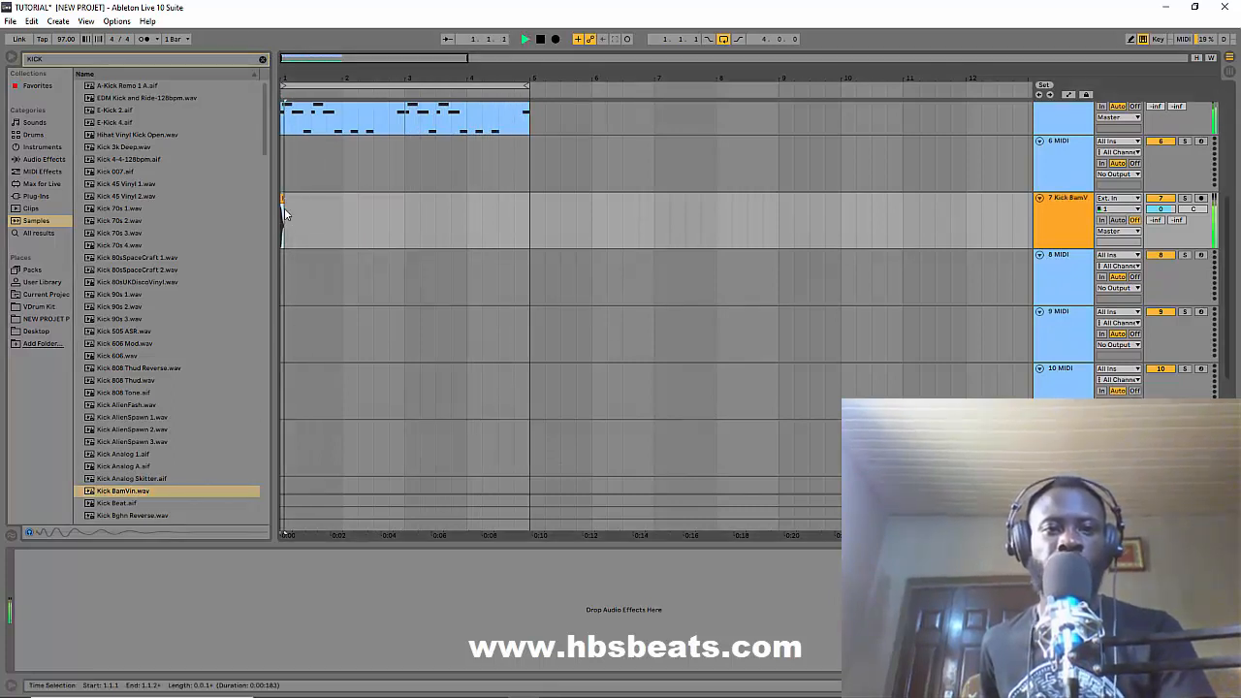
pyautogui.press('space')
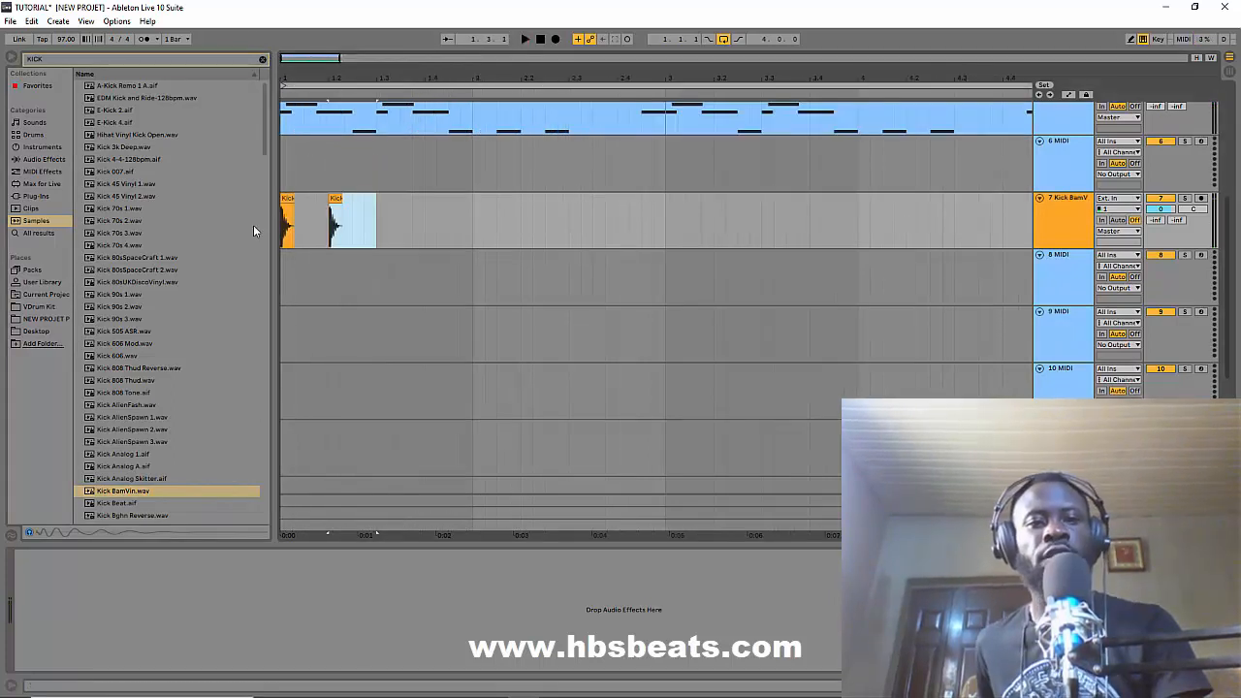
# Step: Duplicate the kick onto every beat through the end of bar 4 and select the empty 6 MIDI track
pyautogui.hotkey('ctrl', 'd')
pyautogui.hotkey('ctrl', 'd')
pyautogui.hotkey('ctrl', 'd')
pyautogui.hotkey('ctrl', 'd')
pyautogui.hotkey('ctrl', 'd')
pyautogui.hotkey('ctrl', 'd')
pyautogui.hotkey('ctrl', 'd')
pyautogui.hotkey('ctrl', 'd')
pyautogui.hotkey('ctrl', 'd')
pyautogui.hotkey('ctrl', 'd')
pyautogui.hotkey('ctrl', 'd')
pyautogui.hotkey('ctrl', 'd')
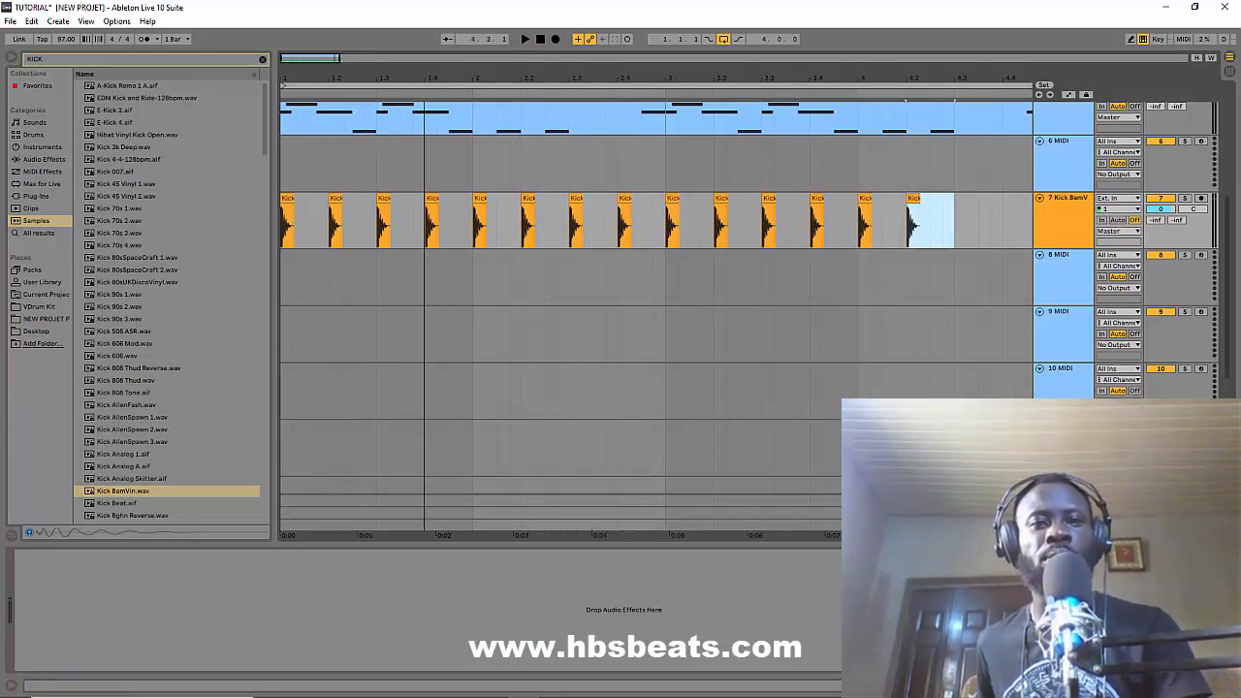
pyautogui.moveTo(679, 77); pyautogui.dragTo(679, 50)
pyautogui.hotkey('ctrl', 'd')
pyautogui.hotkey('ctrl', 'd')
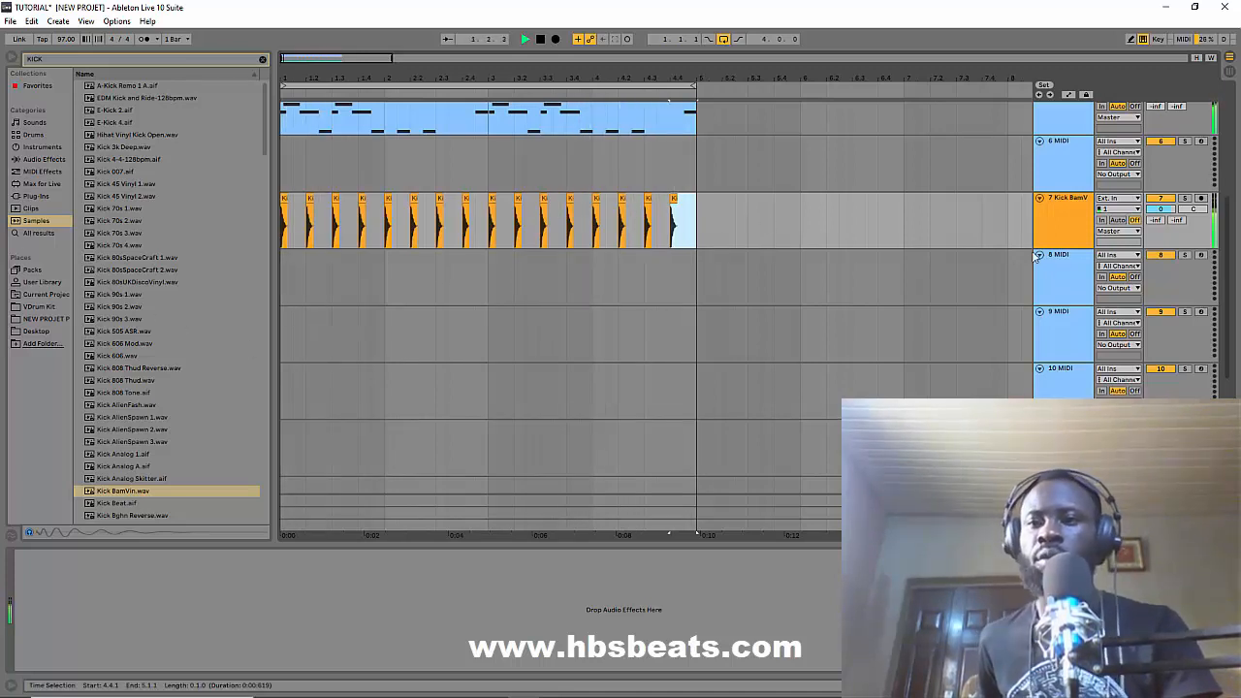
pyautogui.click(1061, 277)
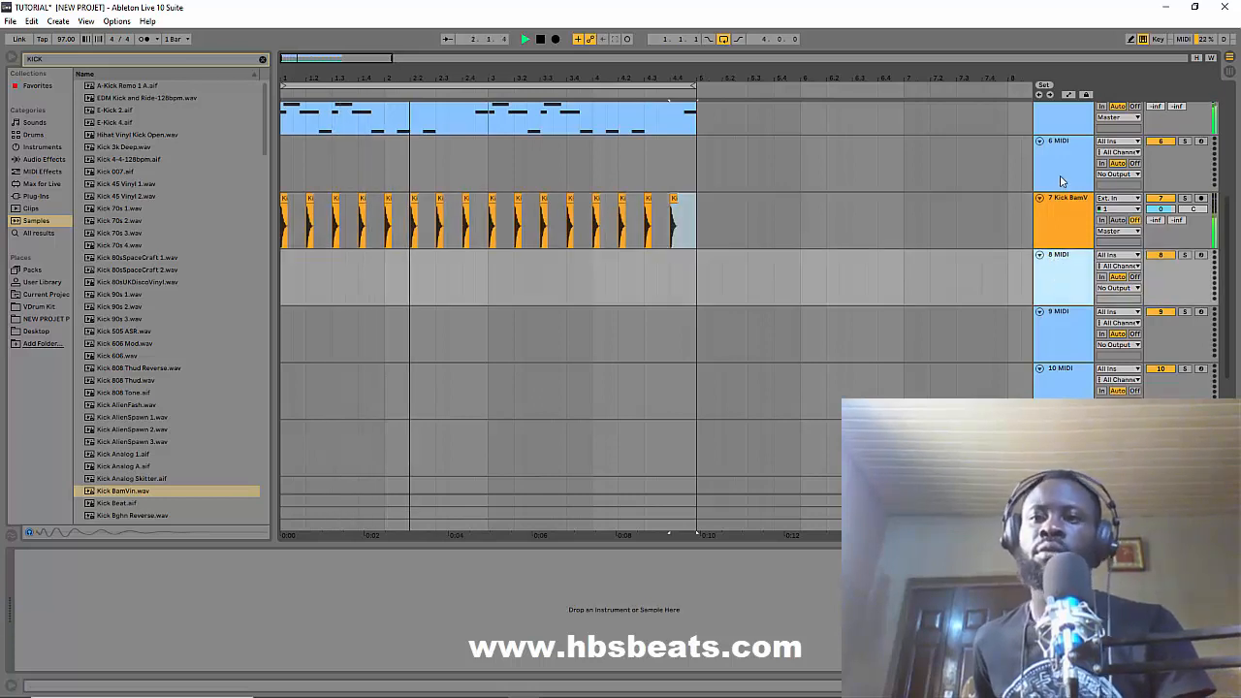
pyautogui.click(1058, 181)
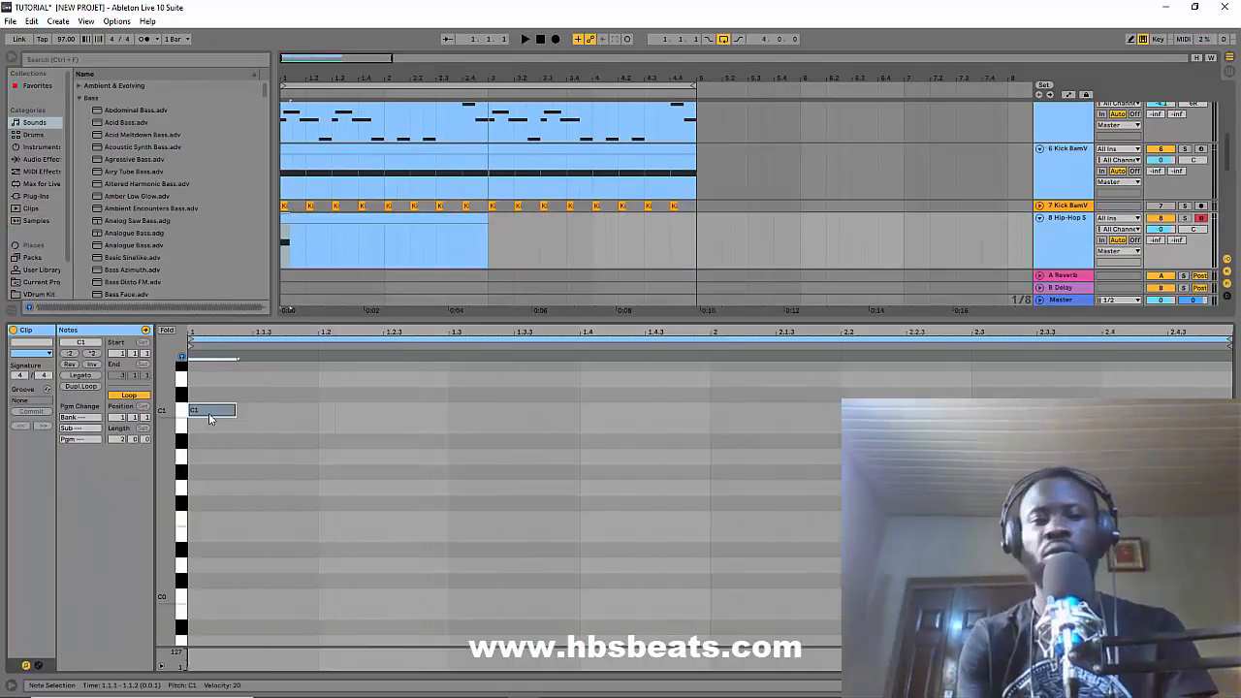
# Step: Lower the first Hip-Hop Sub Bass note an octave to C0, extend it to 1.1.3 and play it
pyautogui.hotkey('shift', 'Down')
pyautogui.press('space')
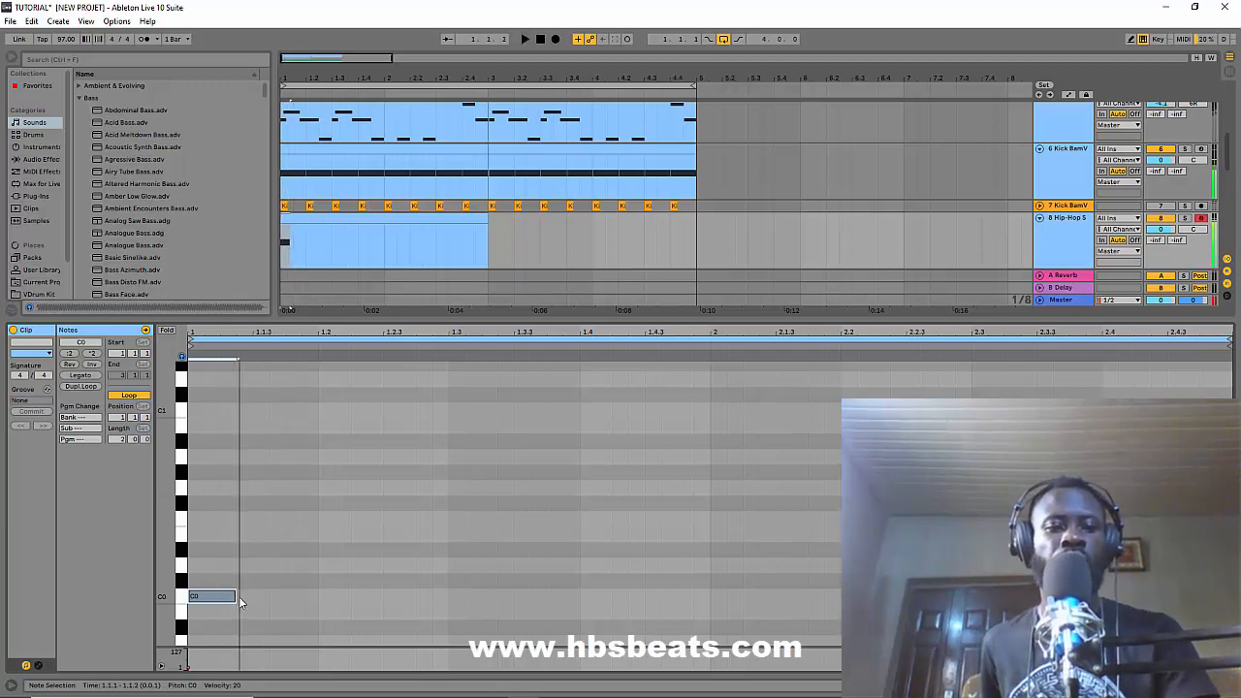
pyautogui.moveTo(236, 597); pyautogui.dragTo(269, 596)
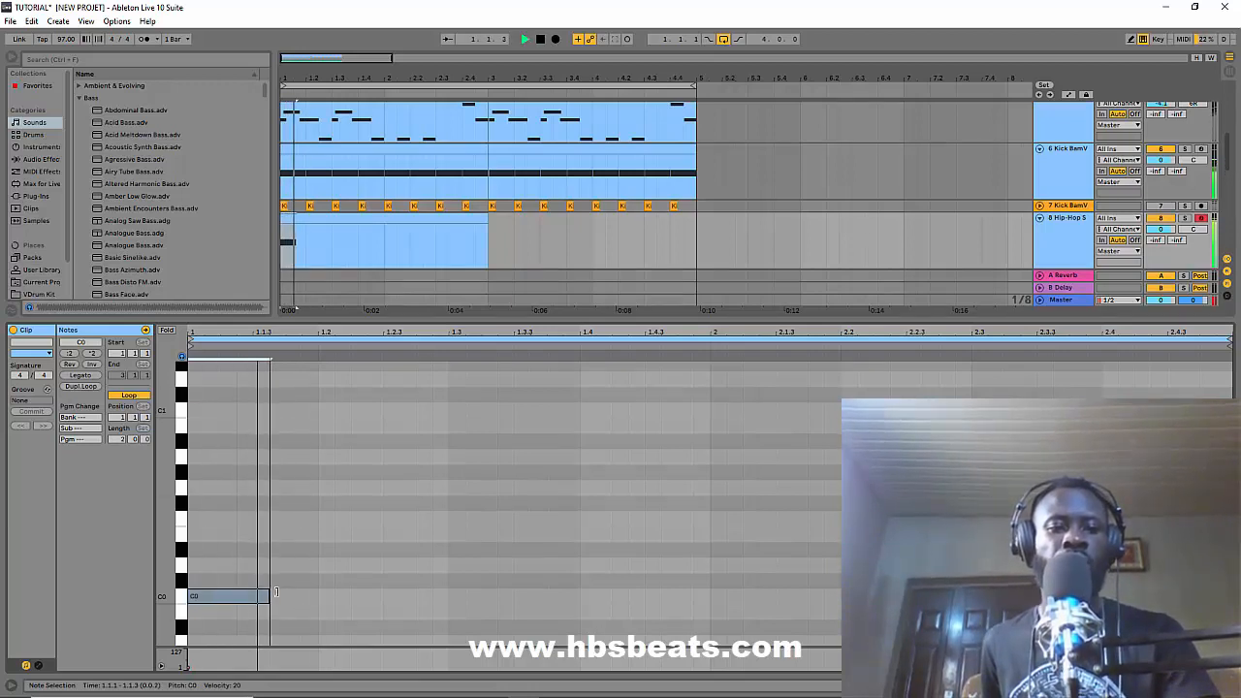
pyautogui.press('space')
# Step: Add a C1 note at 1.2.3 in the Hip-Hop Sub Bass clip
pyautogui.click(394, 427)
pyautogui.scroll(1, 402, 430)
pyautogui.moveTo(394, 466); pyautogui.dragTo(393, 432)
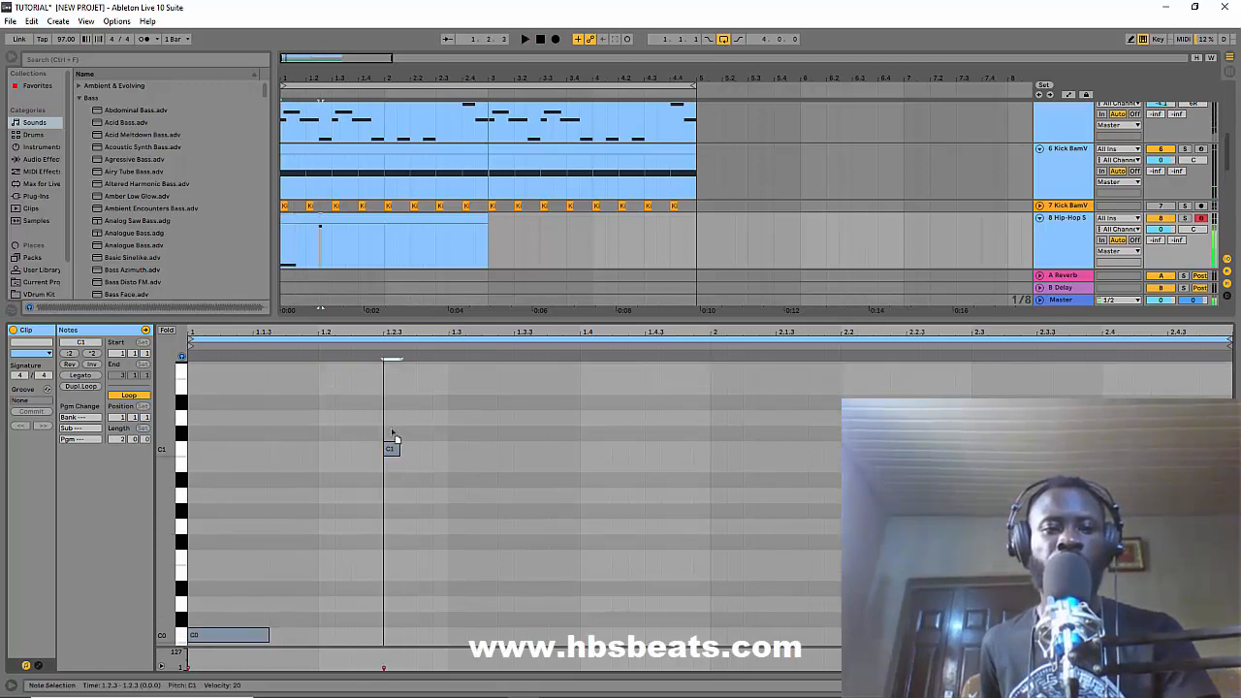
pyautogui.moveTo(392, 368); pyautogui.dragTo(395, 429)
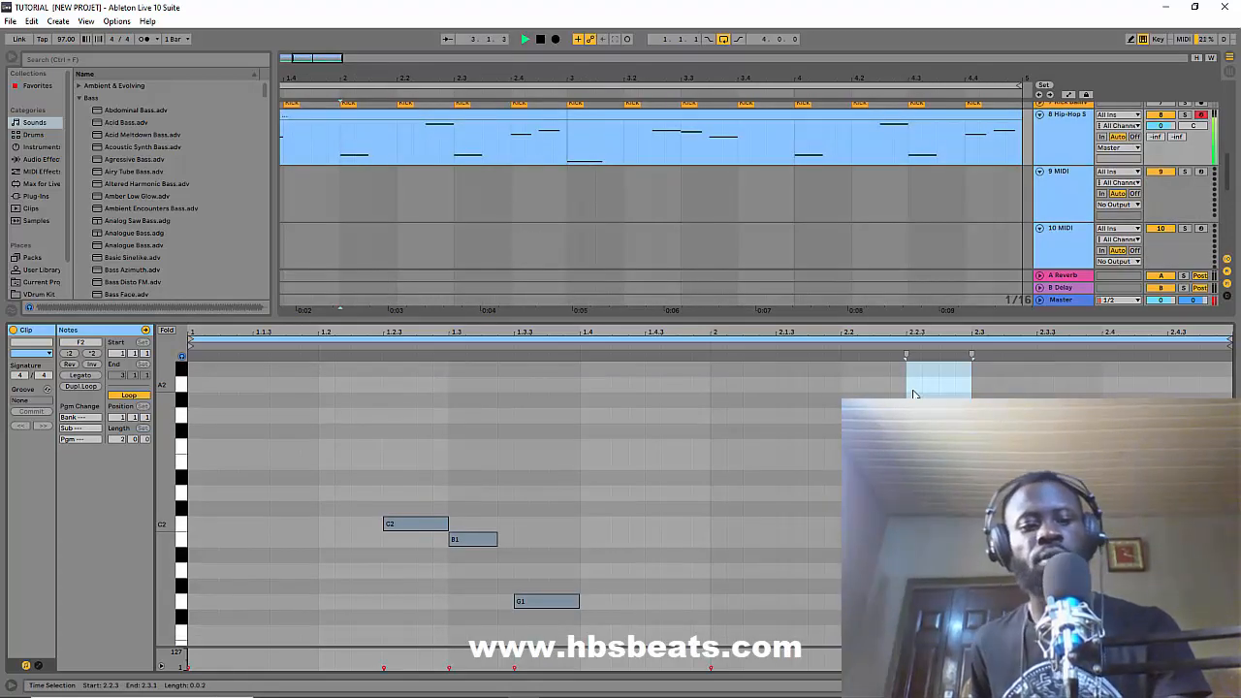
# Step: Add a Reverb after the EQ Eight on the MODIFIED SHAKER LOOP track
pyautogui.hotkey('shift', 'Tab')
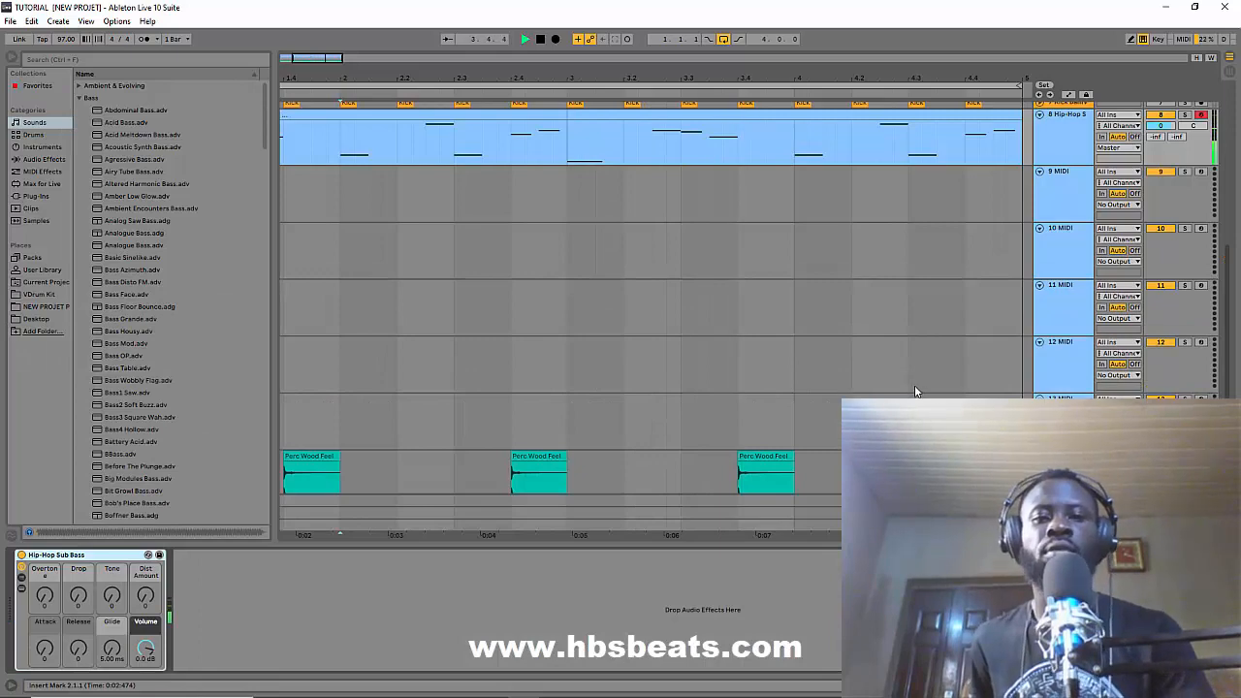
pyautogui.scroll(-5, 783, 176)
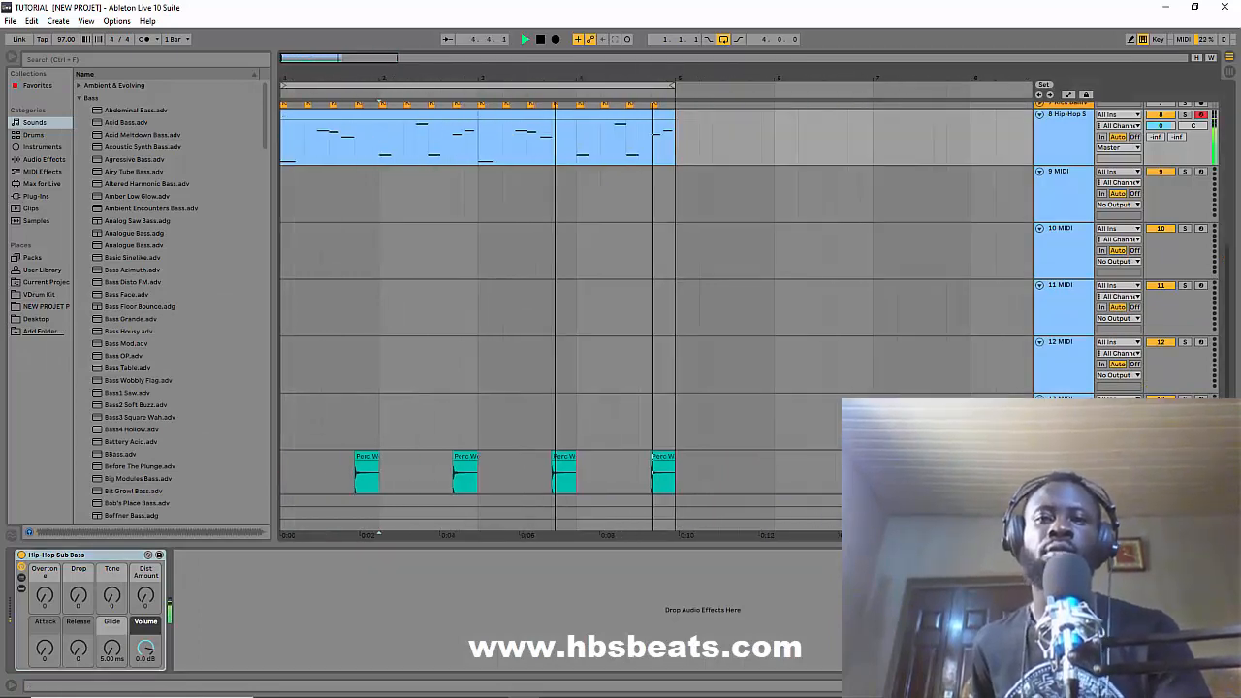
pyautogui.scroll(-1, 439, 178)
pyautogui.scroll(-1, 441, 177)
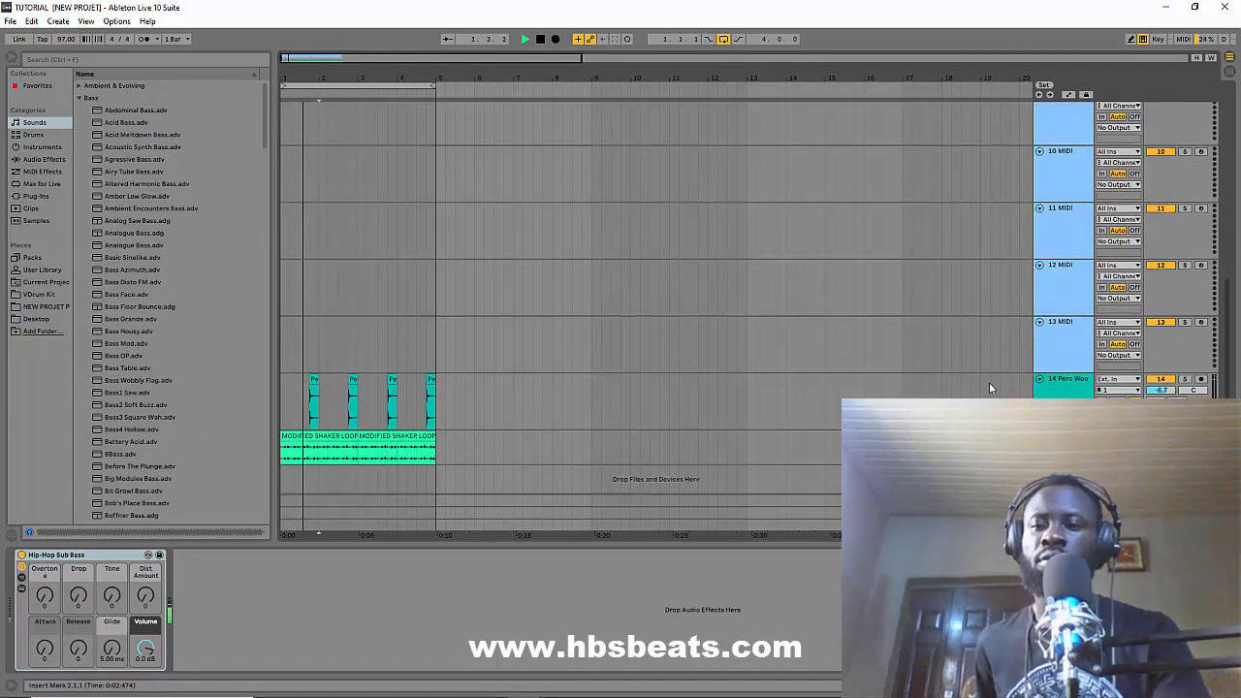
pyautogui.click(1062, 436)
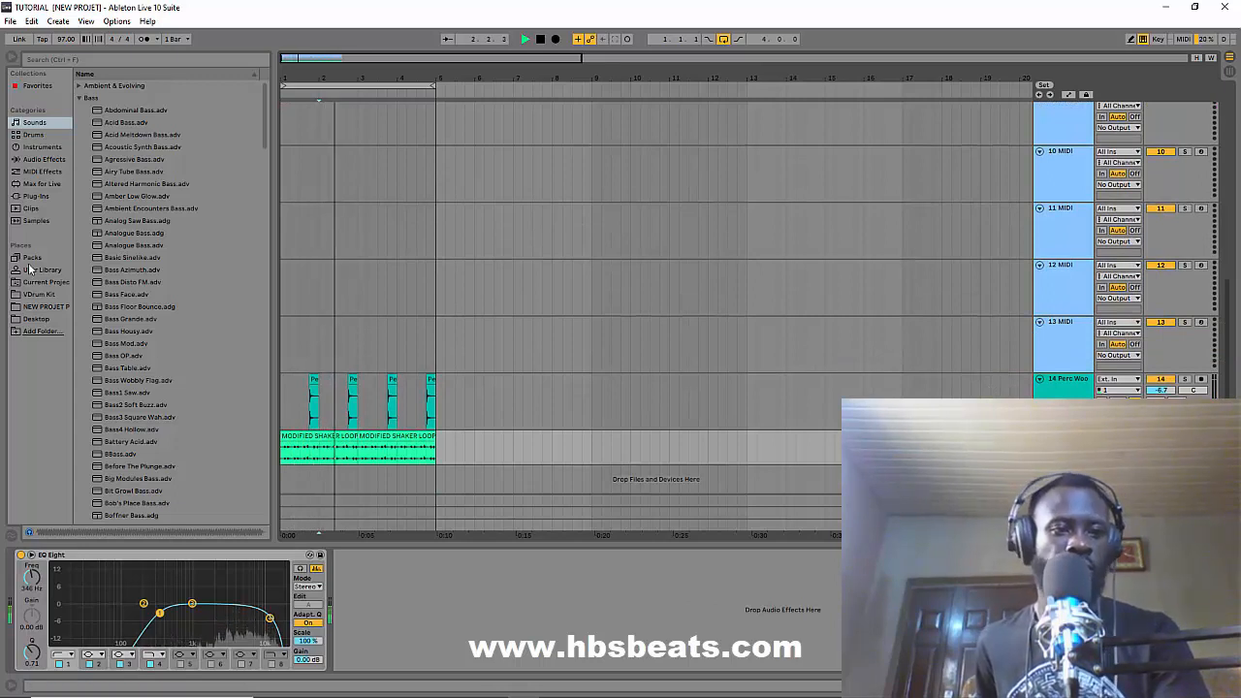
pyautogui.click(44, 159)
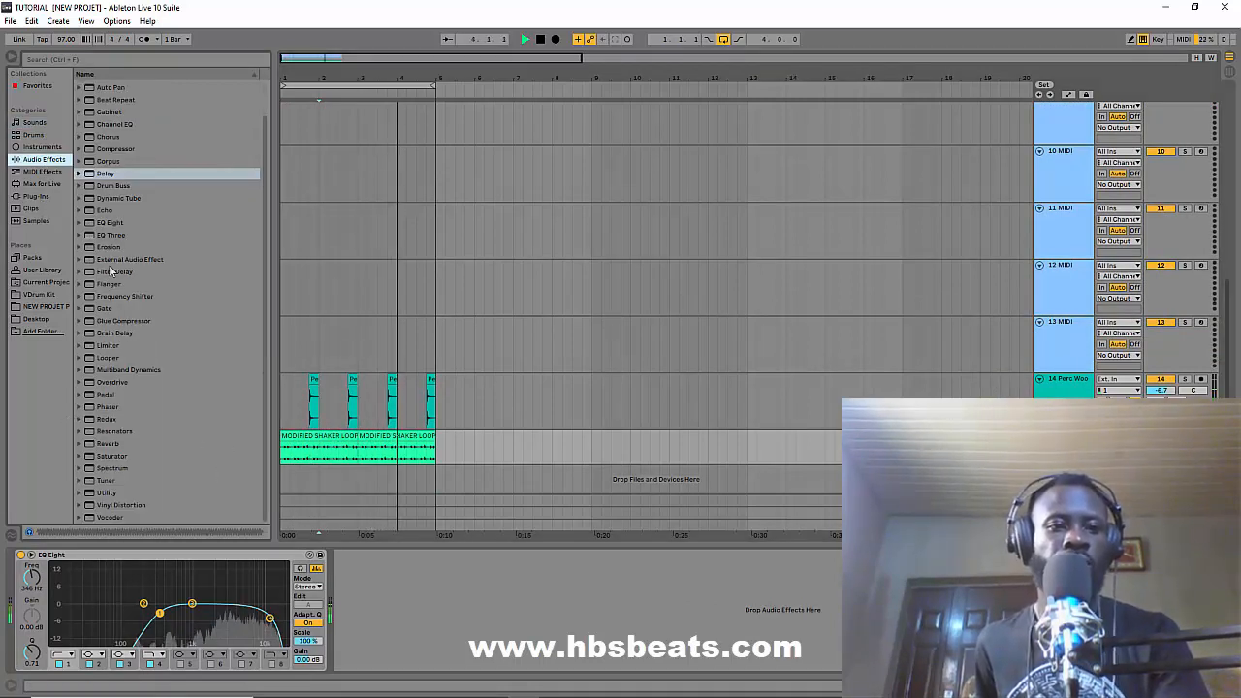
pyautogui.click(124, 432)
pyautogui.moveTo(109, 443); pyautogui.dragTo(675, 587)
# Step: Set the shaker's Reverb to 9.5 % dry/wet and 649 ms decay, enable Lo Cut with the input filter at 794 Hz, and save the set
pyautogui.moveTo(638, 659); pyautogui.dragTo(638, 690)
pyautogui.moveTo(509, 654); pyautogui.dragTo(509, 670)
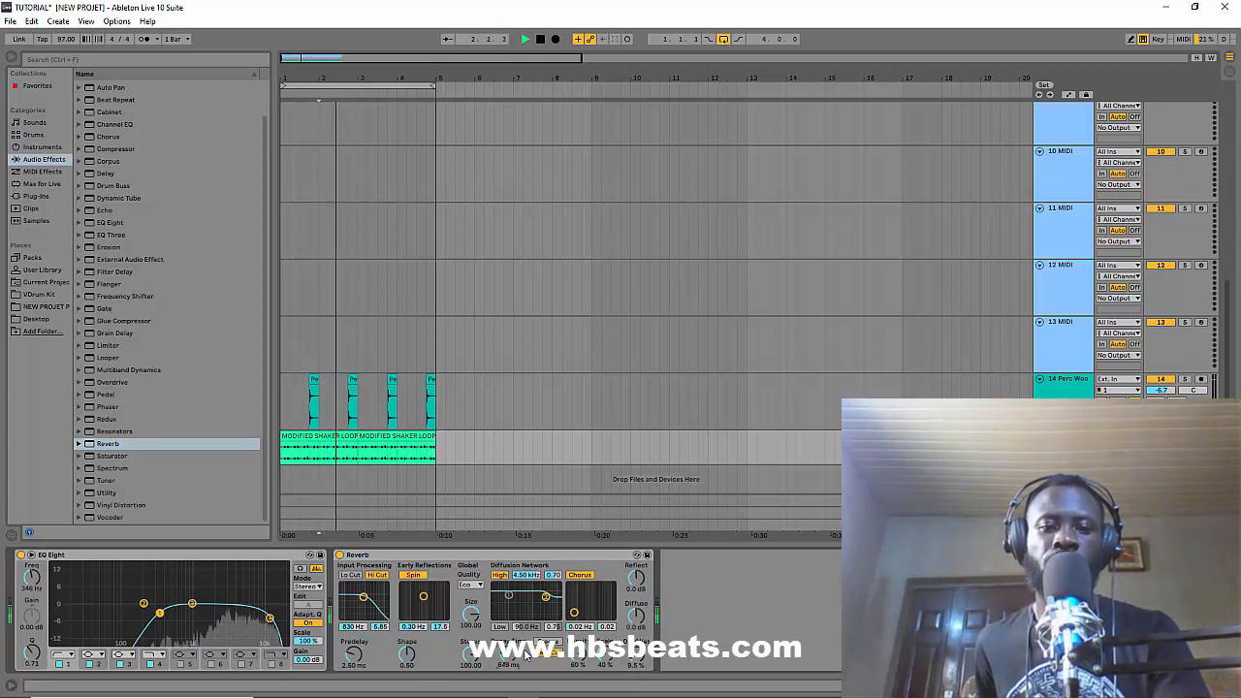
pyautogui.click(349, 575)
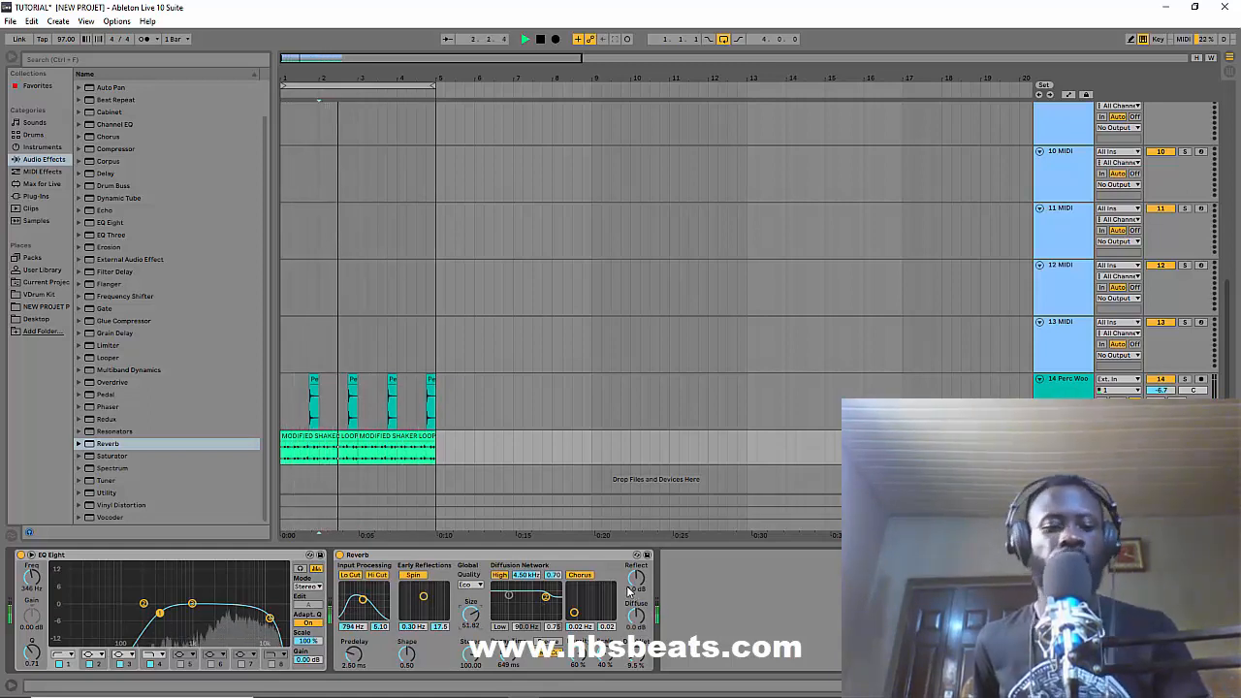
pyautogui.hotkey('ctrl', 's')
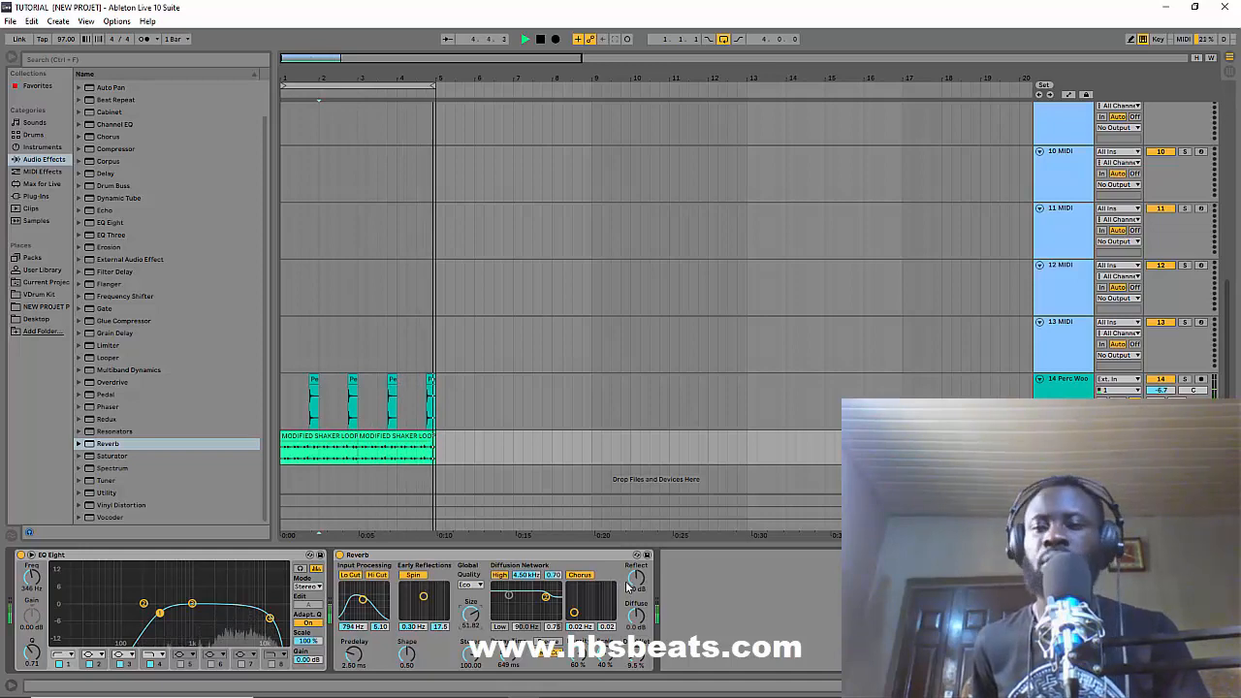
# Step: Examine the two consecutive two-bar clips on the Hip-Hop Sub Bass track by selecting each in turn
pyautogui.scroll(6, 479, 328)
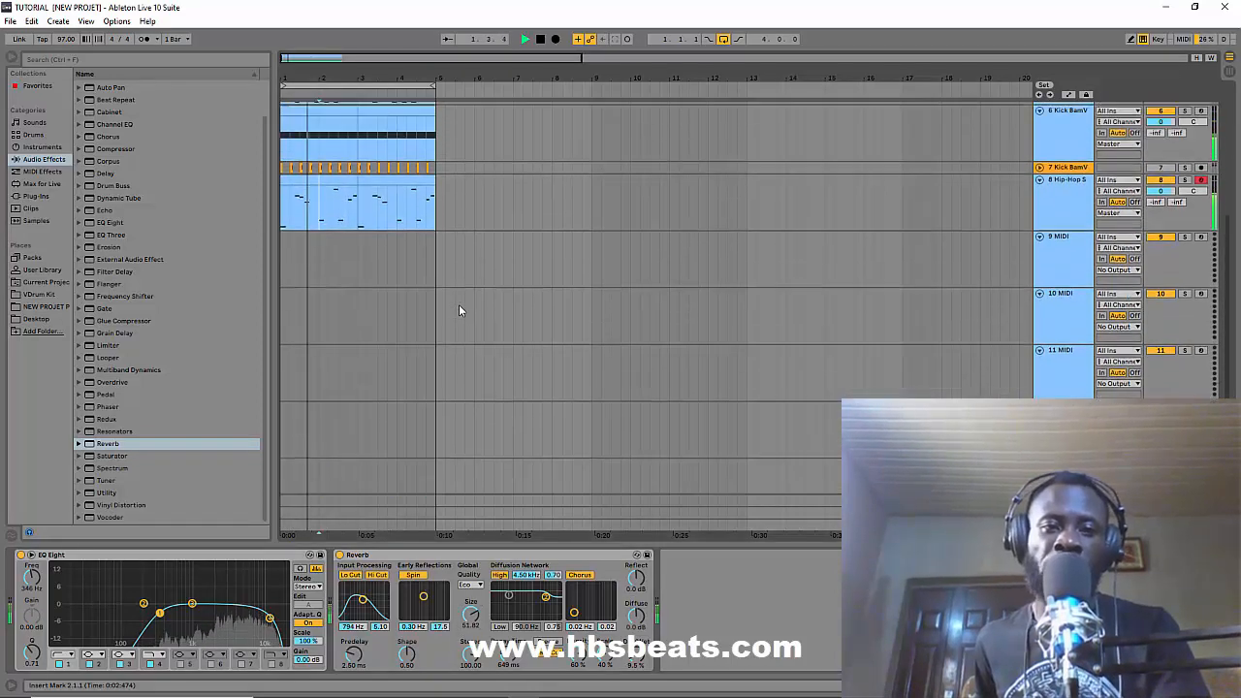
pyautogui.click(345, 194)
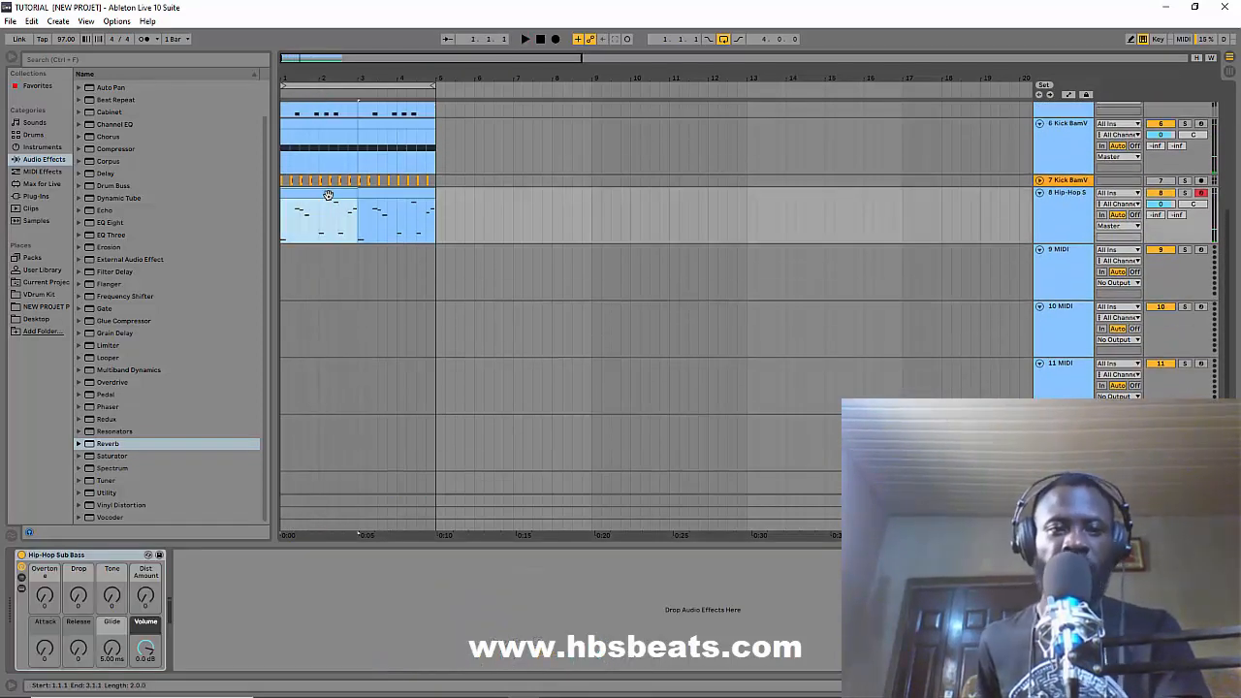
pyautogui.moveTo(402, 196); pyautogui.dragTo(348, 197)
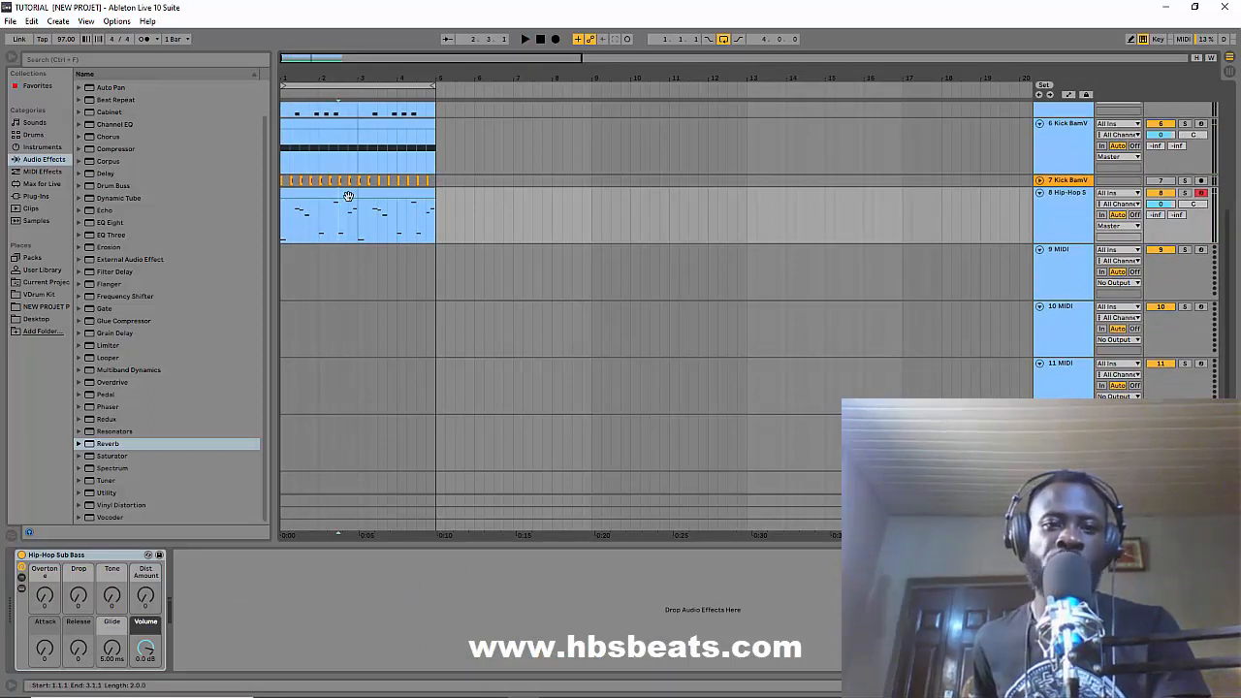
pyautogui.click(346, 197)
pyautogui.click(382, 196)
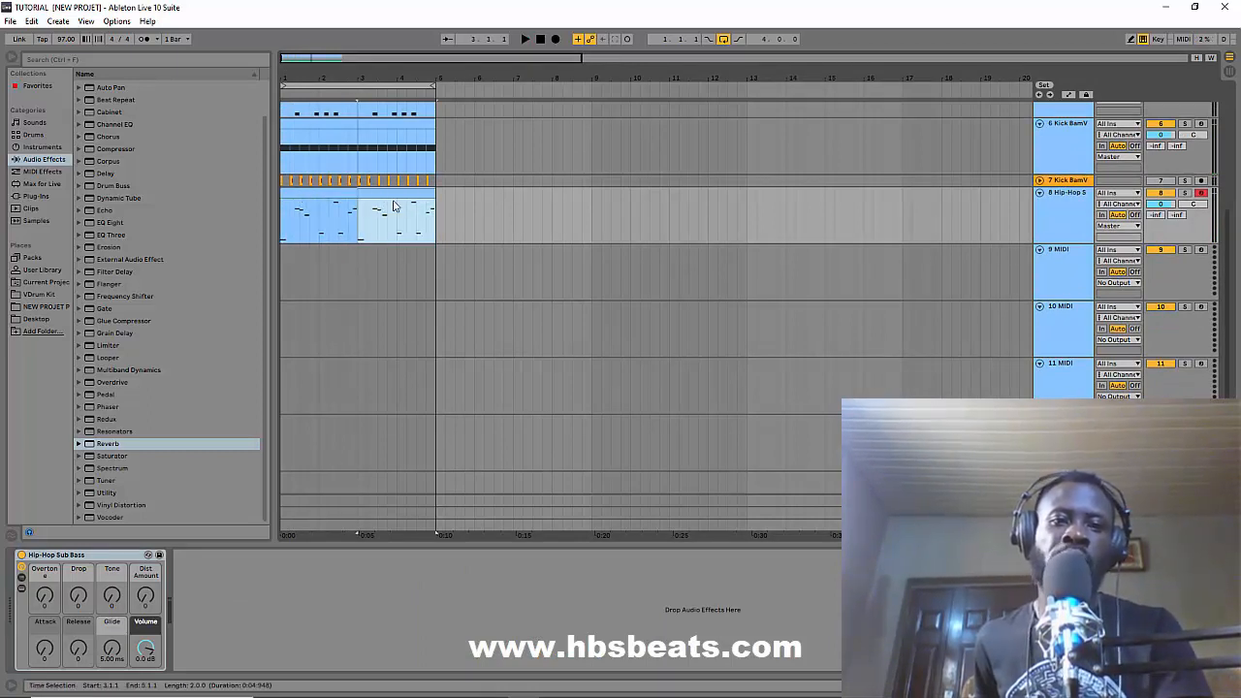
pyautogui.click(334, 198)
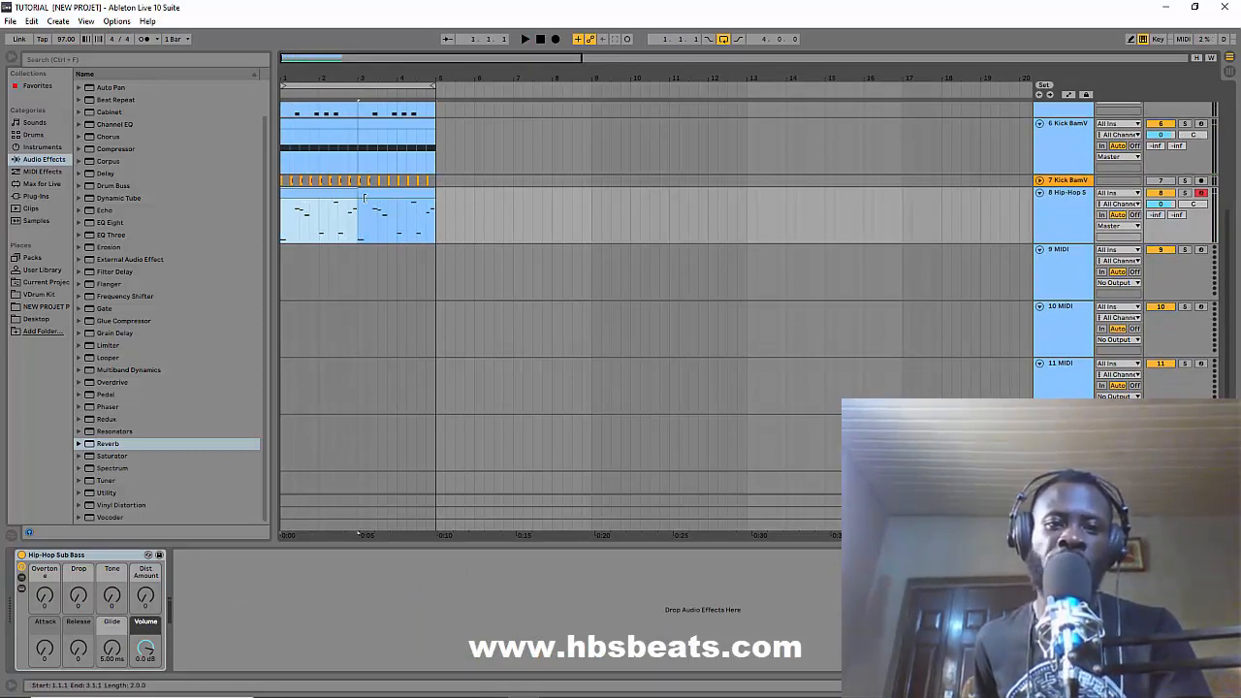
pyautogui.click(392, 197)
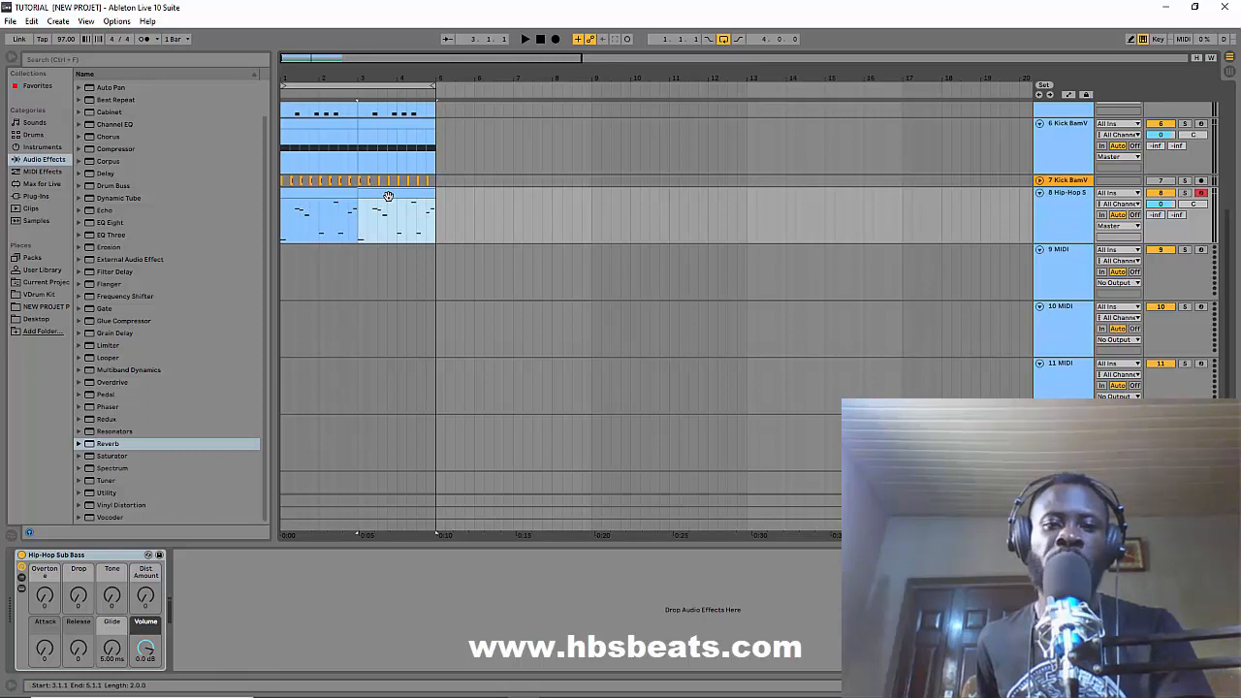
pyautogui.click(327, 198)
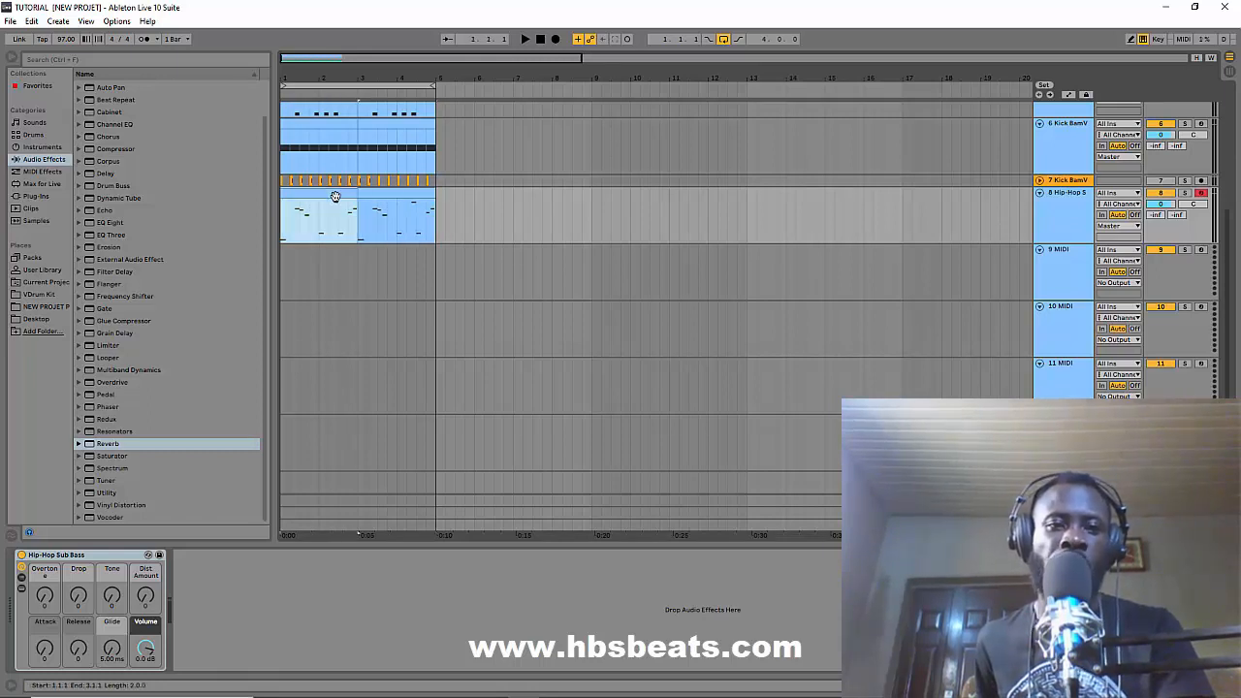
pyautogui.click(375, 197)
pyautogui.click(344, 197)
# Step: Move the G1 note in the second Hip-Hop Sub Bass clip to start at arrangement position 3.4.3, and play the loop
pyautogui.click(390, 197)
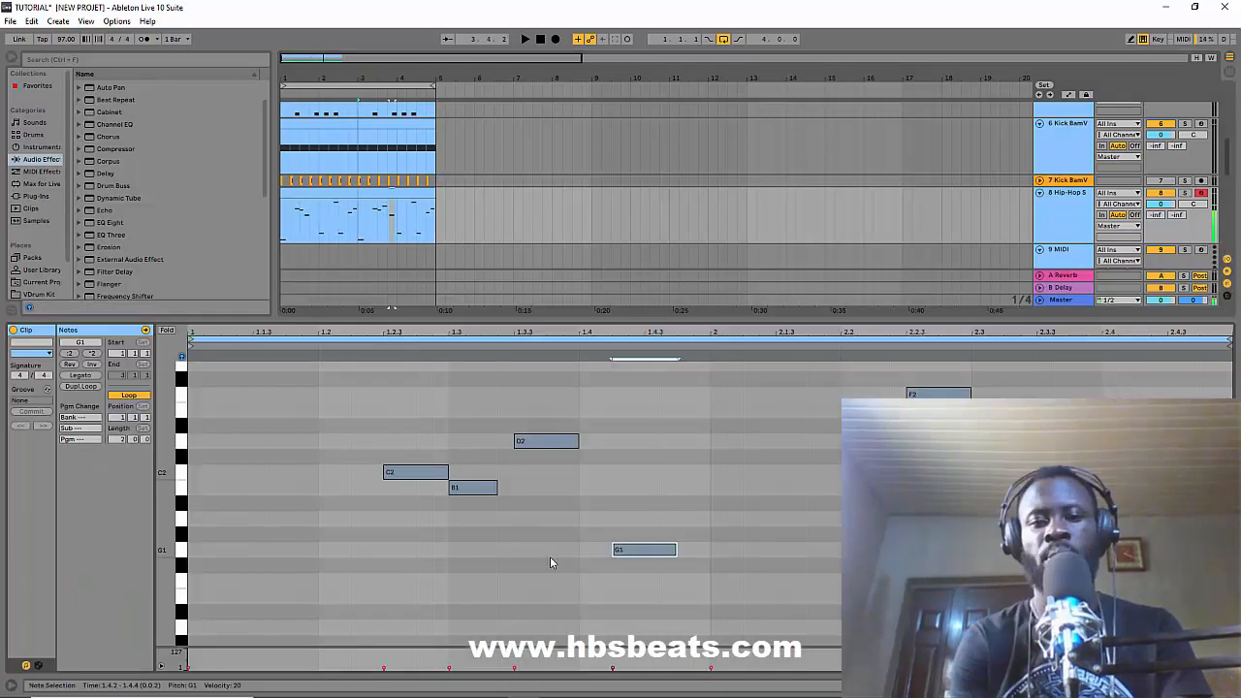
pyautogui.press('space')
pyautogui.press('Right')
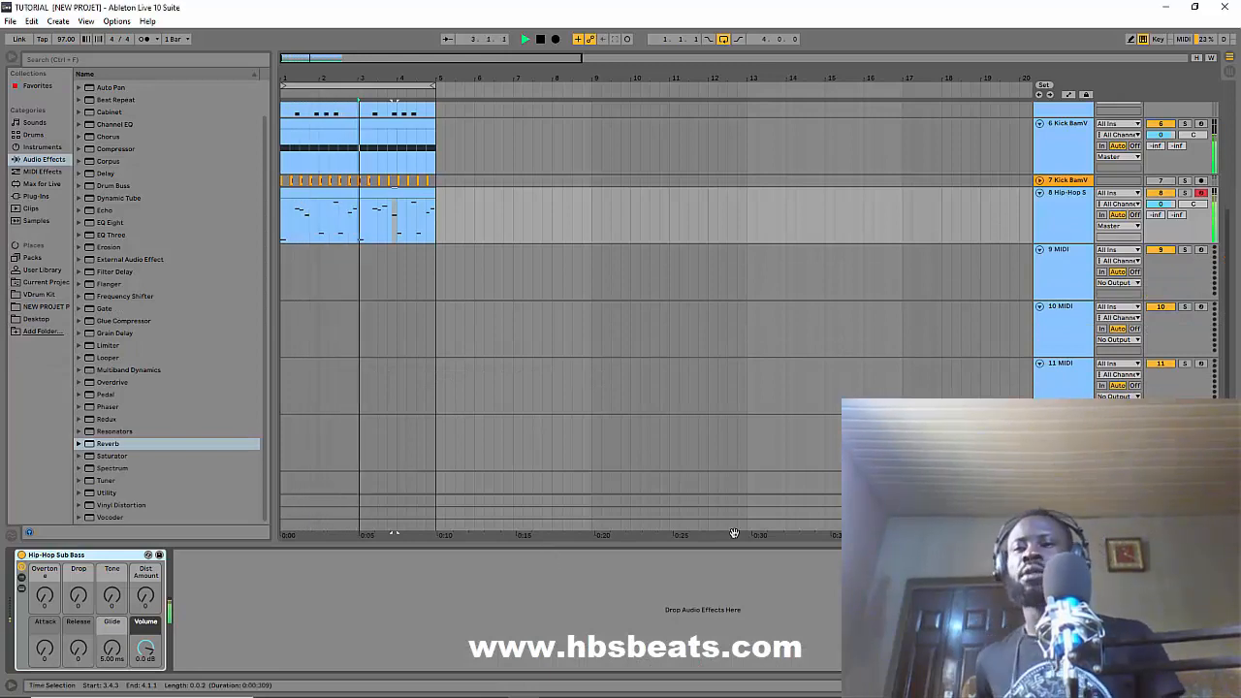
pyautogui.scroll(-3, 1066, 284)
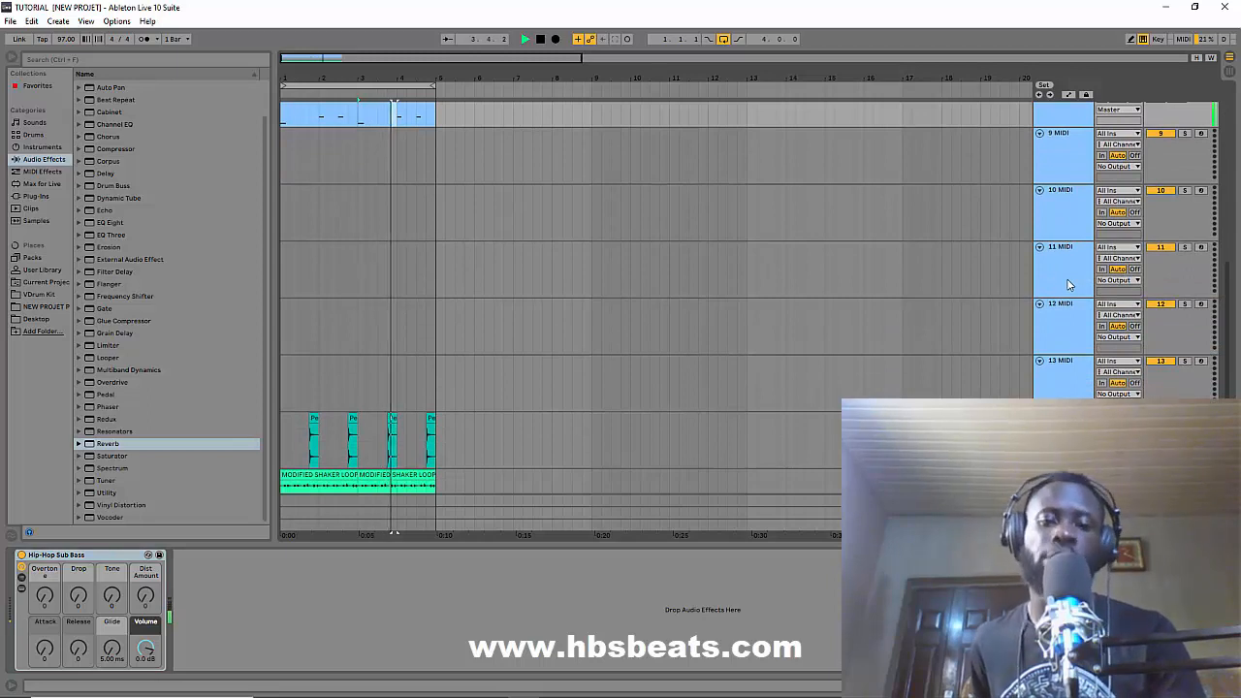